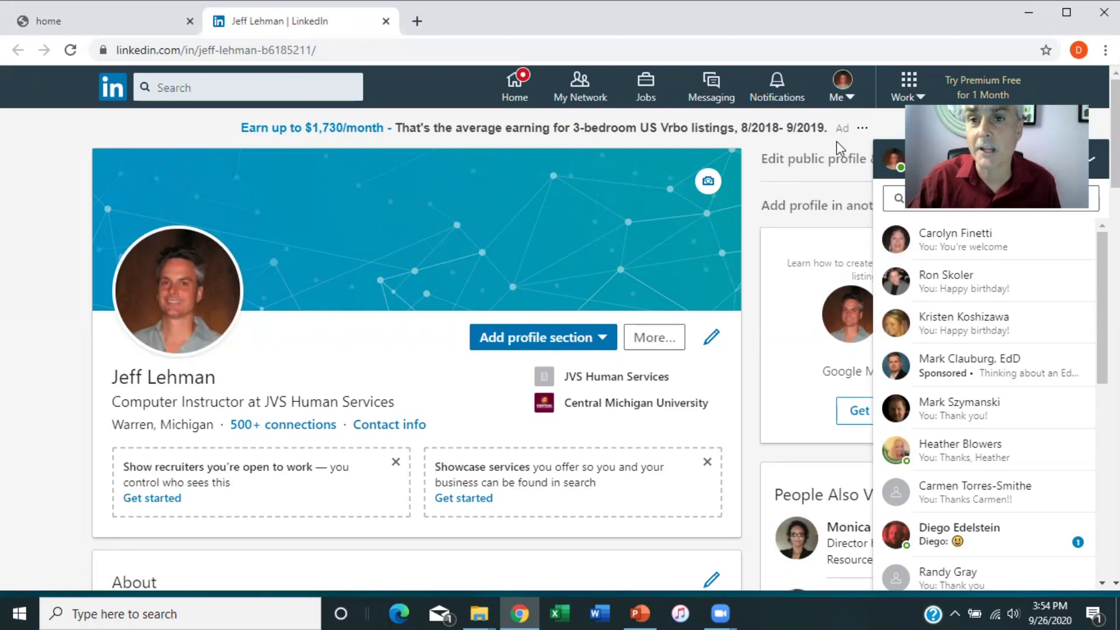
Step: Go to the public profile settings and open the custom profile URL for editing
{"action": "left_click", "coordinate": [809, 166]}
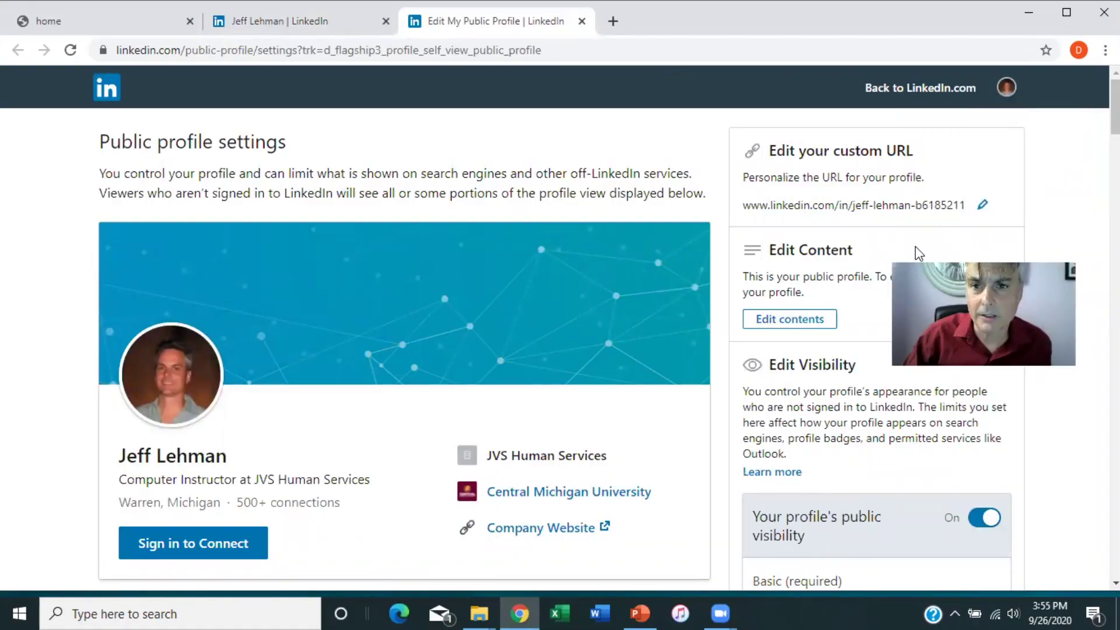
{"action": "left_click_drag", "start_coordinate": [757, 206], "coordinate": [977, 225]}
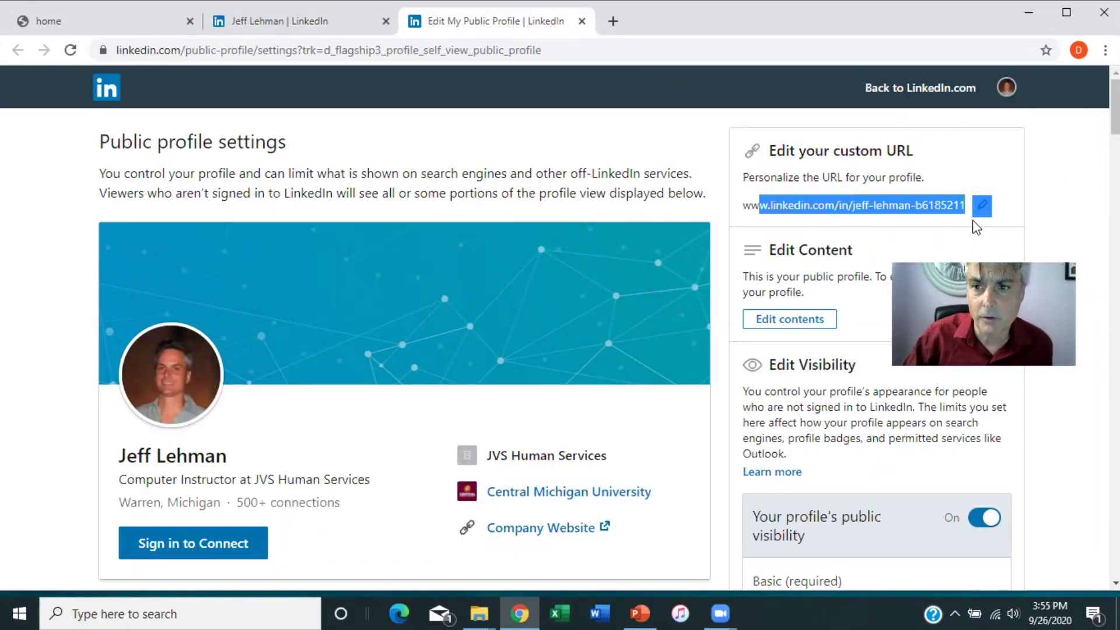
{"action": "left_click_drag", "start_coordinate": [743, 205], "coordinate": [969, 208]}
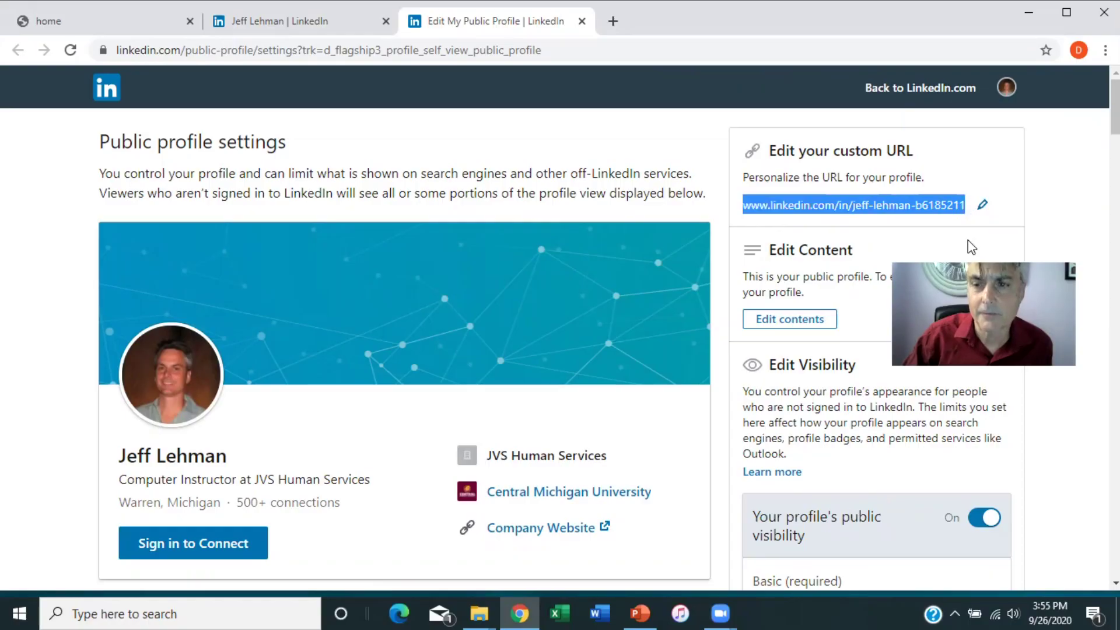
{"action": "left_click", "coordinate": [983, 206]}
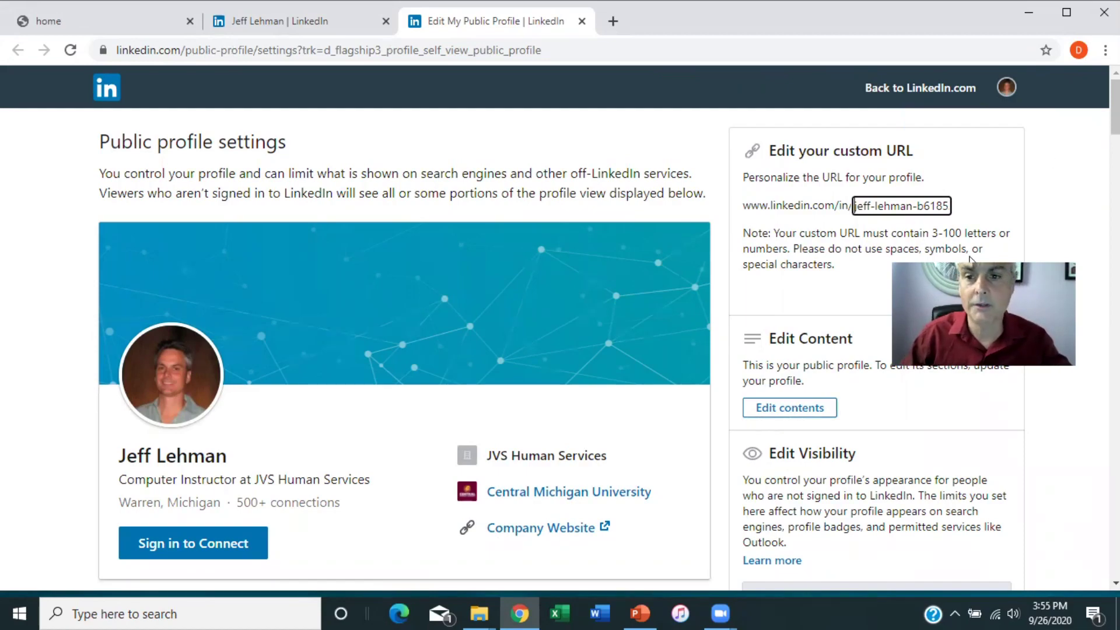
{"action": "left_click", "coordinate": [934, 424]}
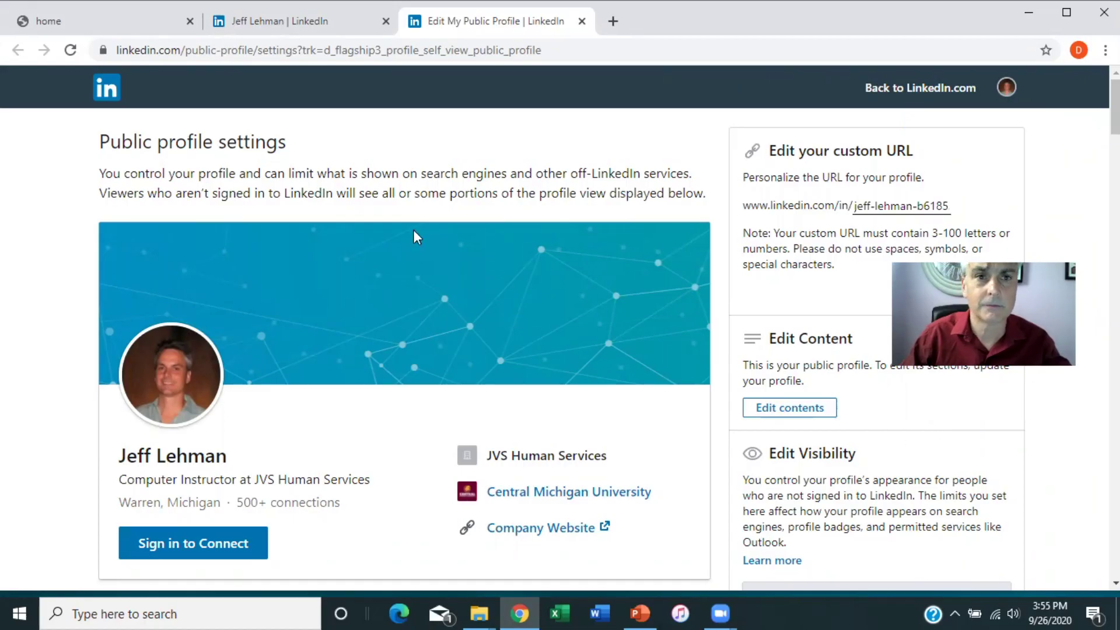
Step: Return to the profile page and view its additional options for sharing, saving as PDF and building a resume
{"action": "left_click", "coordinate": [298, 24]}
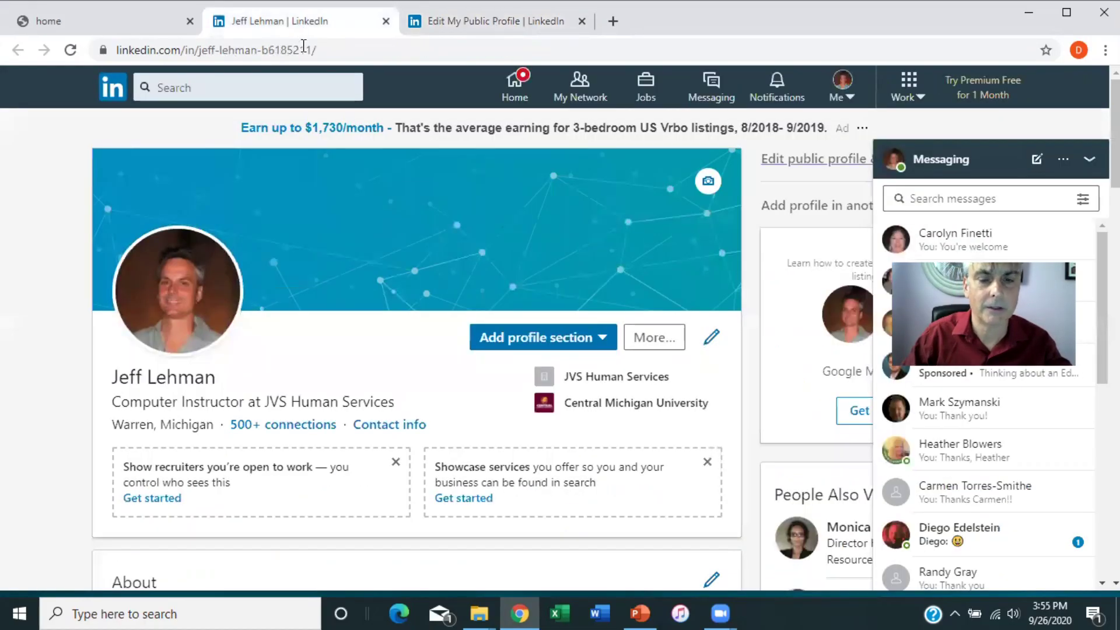
{"action": "left_click", "coordinate": [665, 340]}
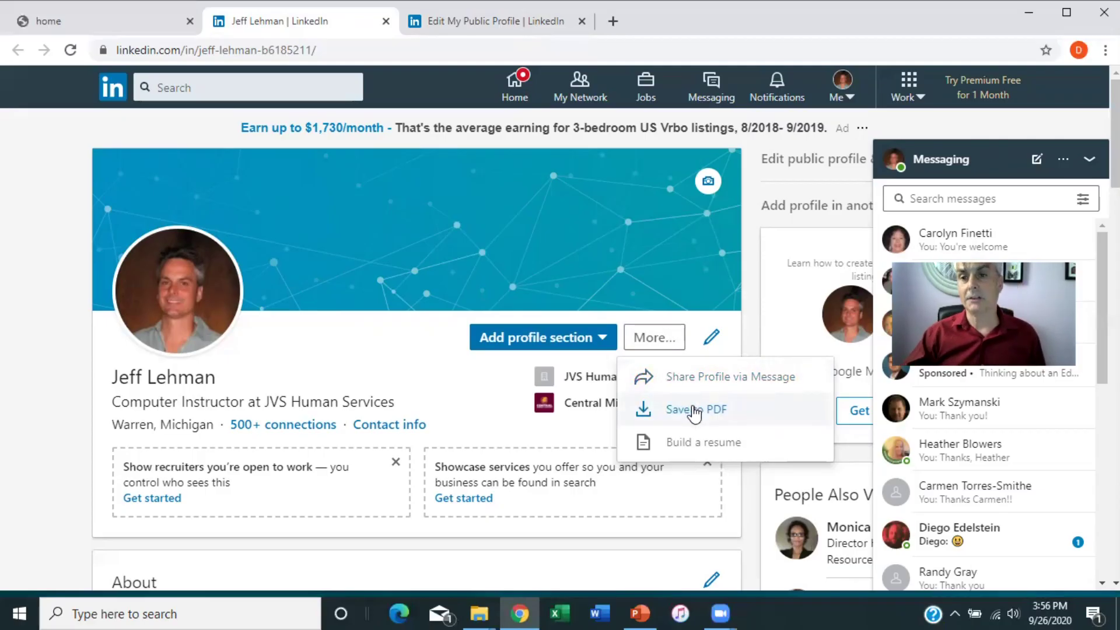
{"action": "left_click", "coordinate": [694, 448]}
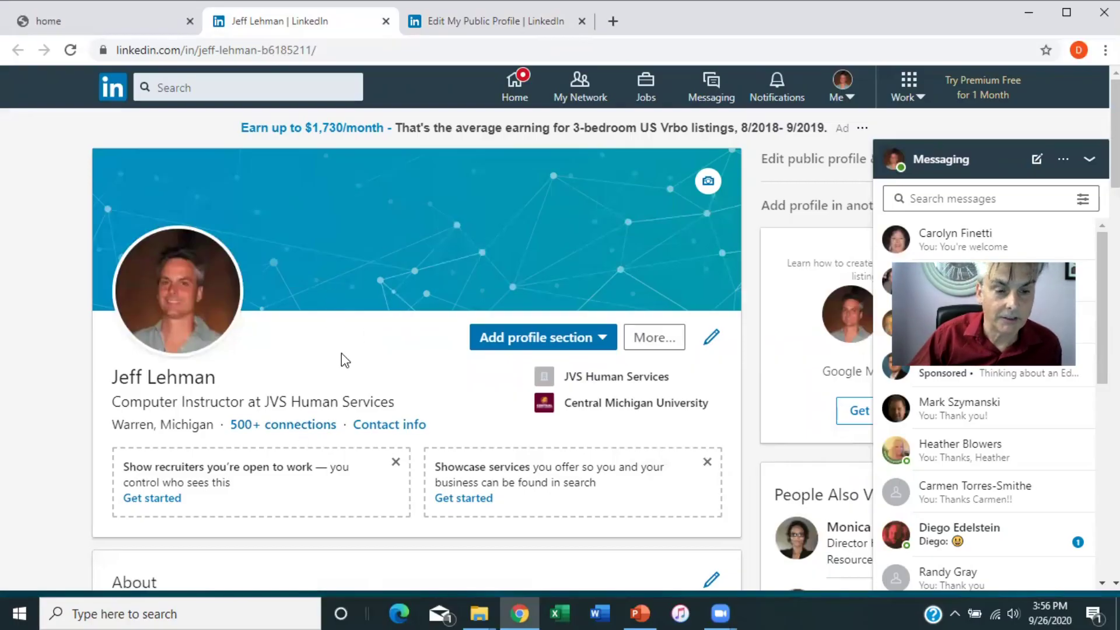
Step: List the profile's first-degree connections and open a message to the Co-Founder at COIF, closing it unsent
{"action": "left_click", "coordinate": [283, 434]}
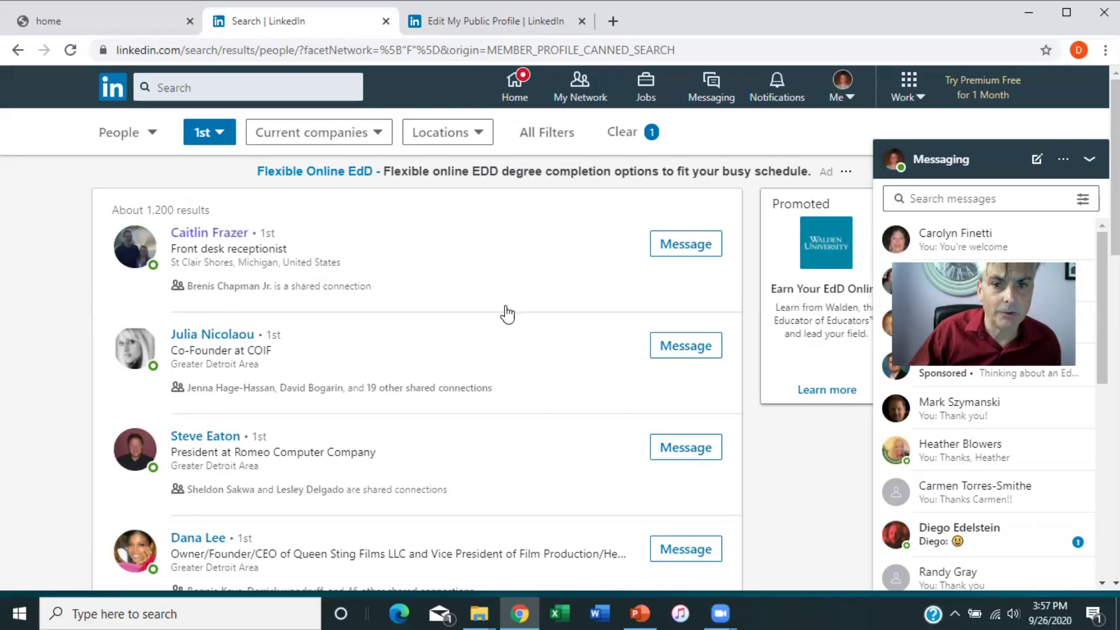
{"action": "left_click", "coordinate": [688, 361]}
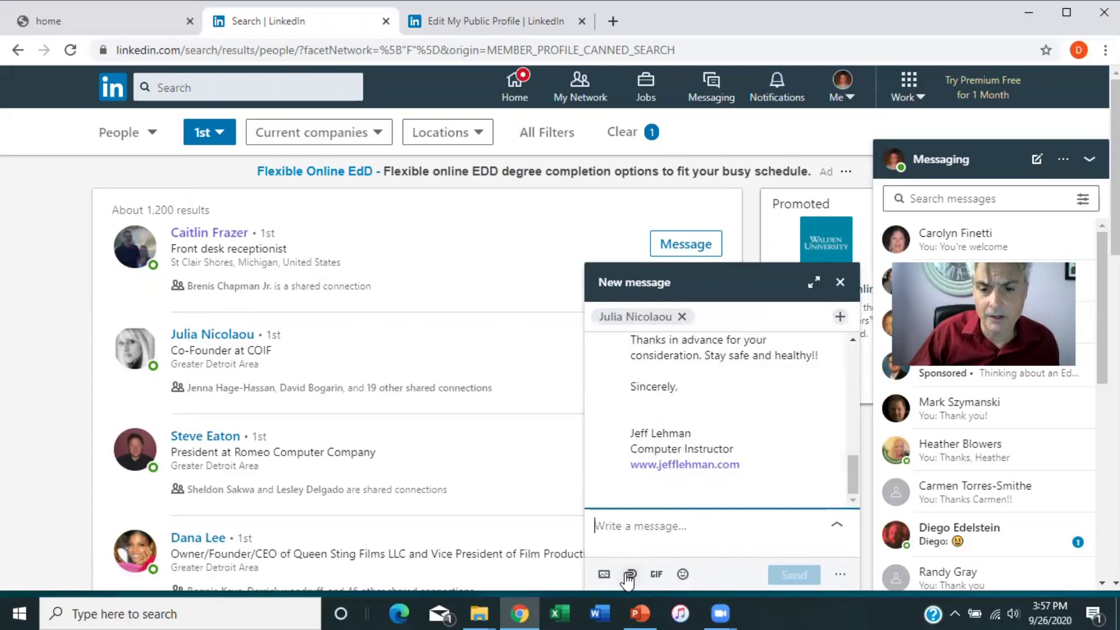
{"action": "left_click", "coordinate": [840, 284]}
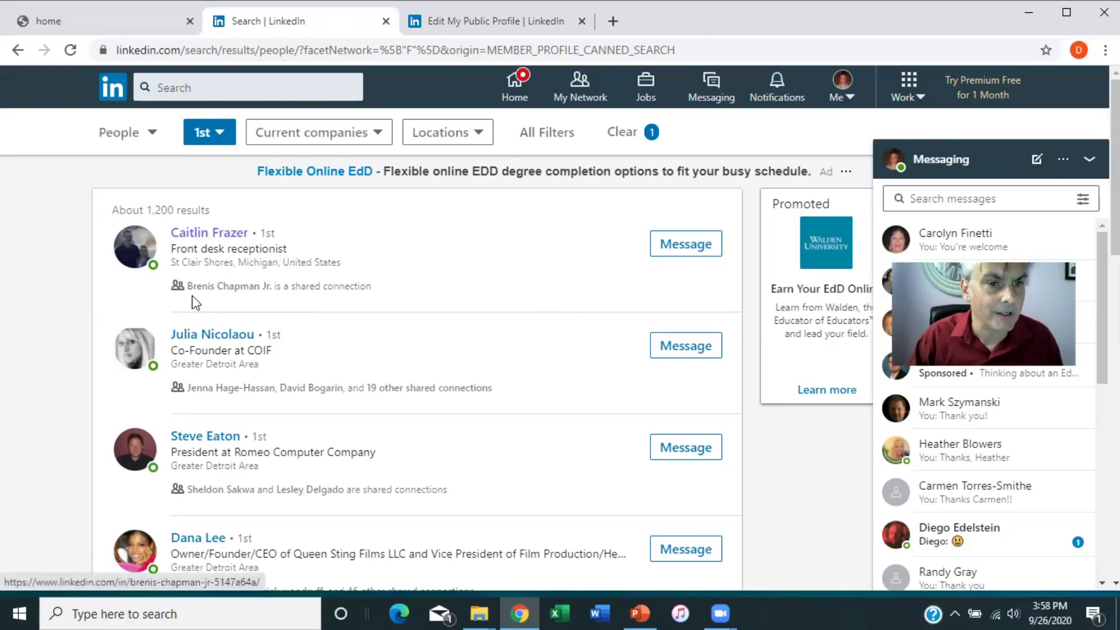
{"action": "mouse_move", "coordinate": [204, 291]}
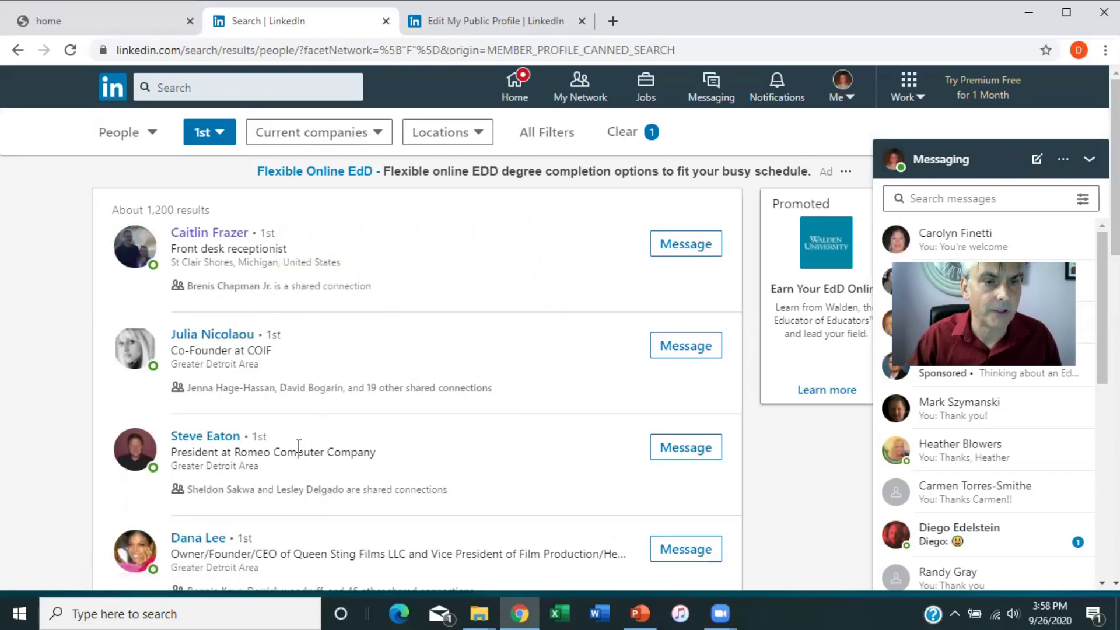
Step: Filter the first-degree connections to those currently working at General Motors and look through the results
{"action": "left_click", "coordinate": [220, 138]}
{"action": "left_click", "coordinate": [478, 251]}
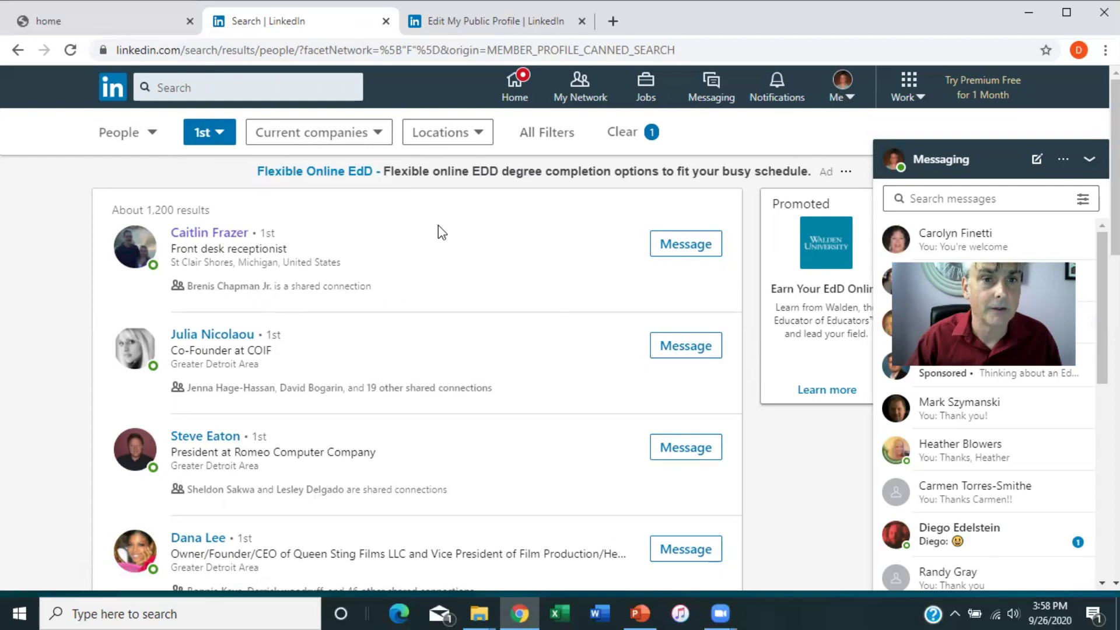
{"action": "left_click", "coordinate": [363, 143]}
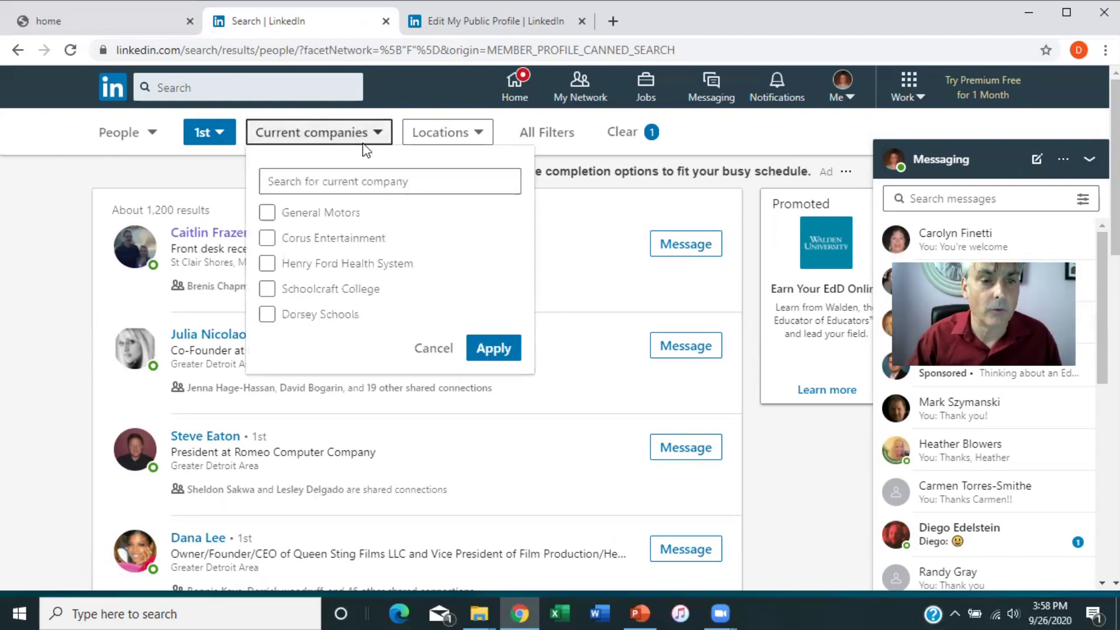
{"action": "left_click", "coordinate": [268, 213]}
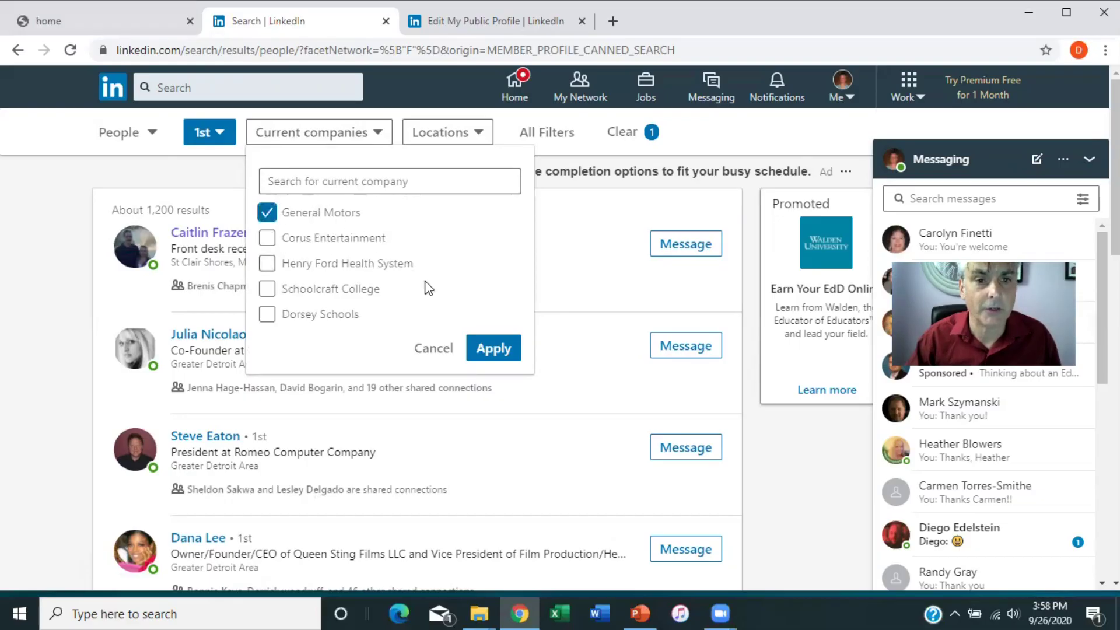
{"action": "left_click", "coordinate": [493, 348]}
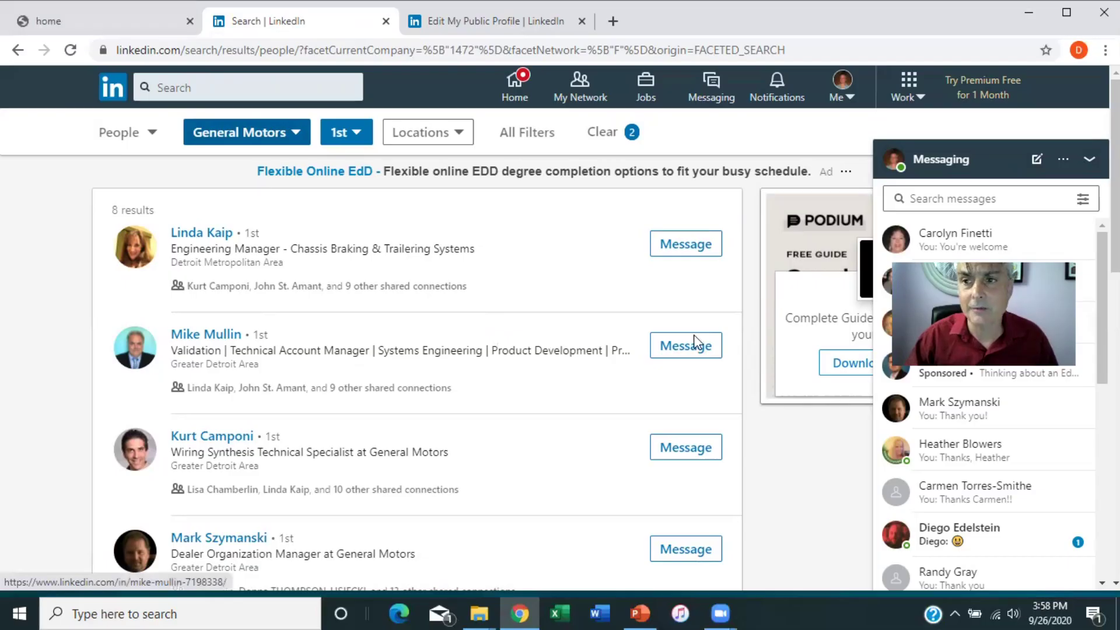
{"action": "scroll", "coordinate": [694, 341], "scroll_direction": "down", "scroll_amount": 6}
{"action": "scroll", "coordinate": [417, 350], "scroll_direction": "down", "scroll_amount": 3}
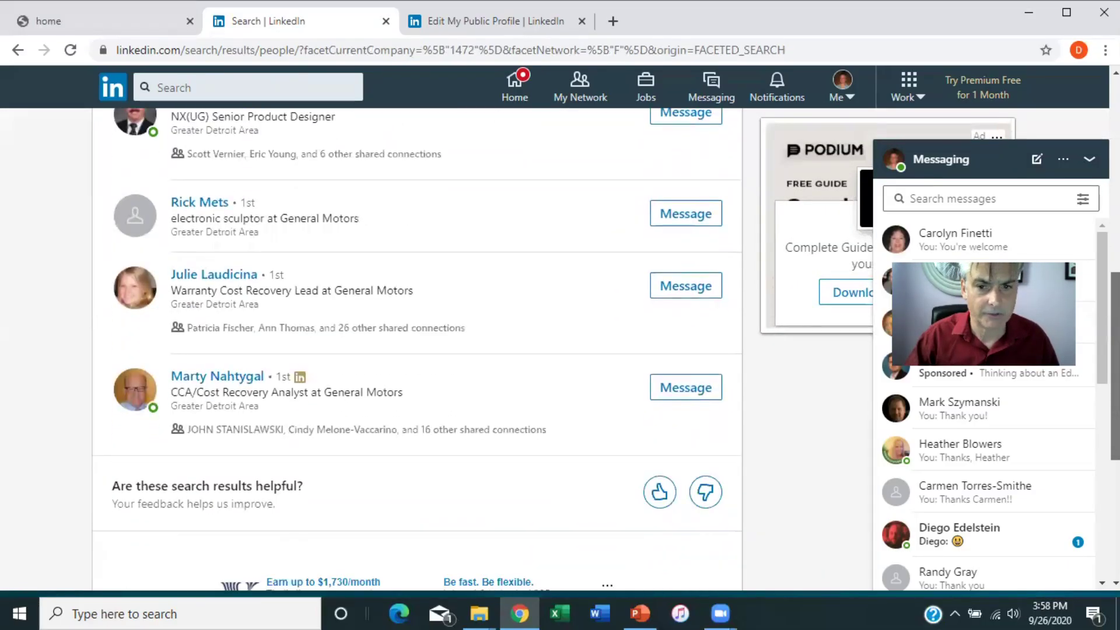
{"action": "scroll", "coordinate": [463, 346], "scroll_direction": "up", "scroll_amount": 10}
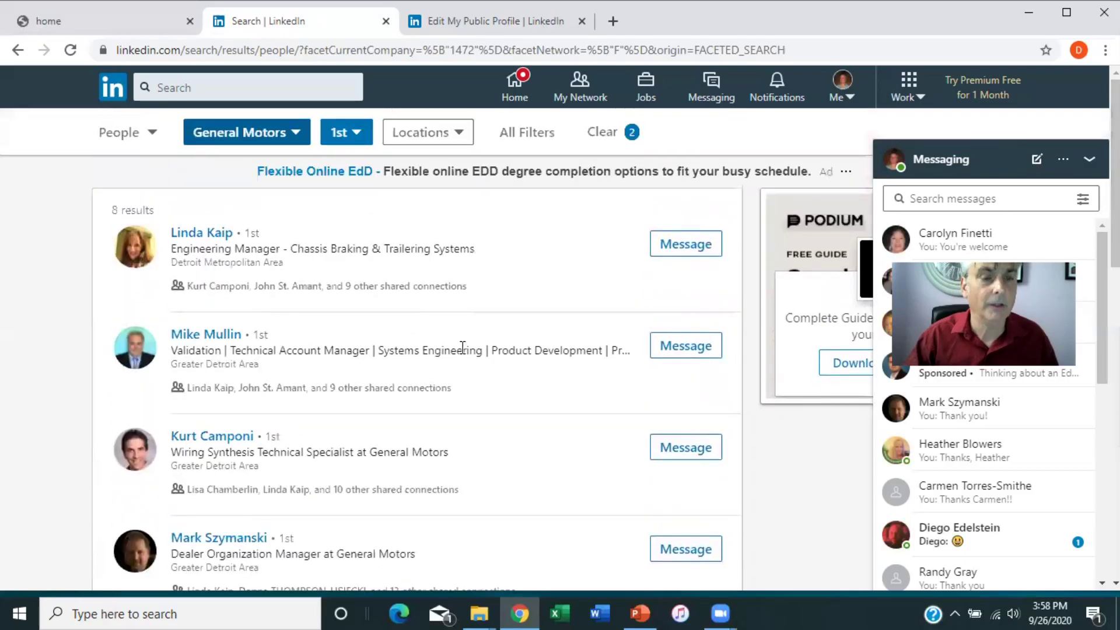
{"action": "left_click", "coordinate": [300, 145]}
{"action": "left_click", "coordinate": [204, 212]}
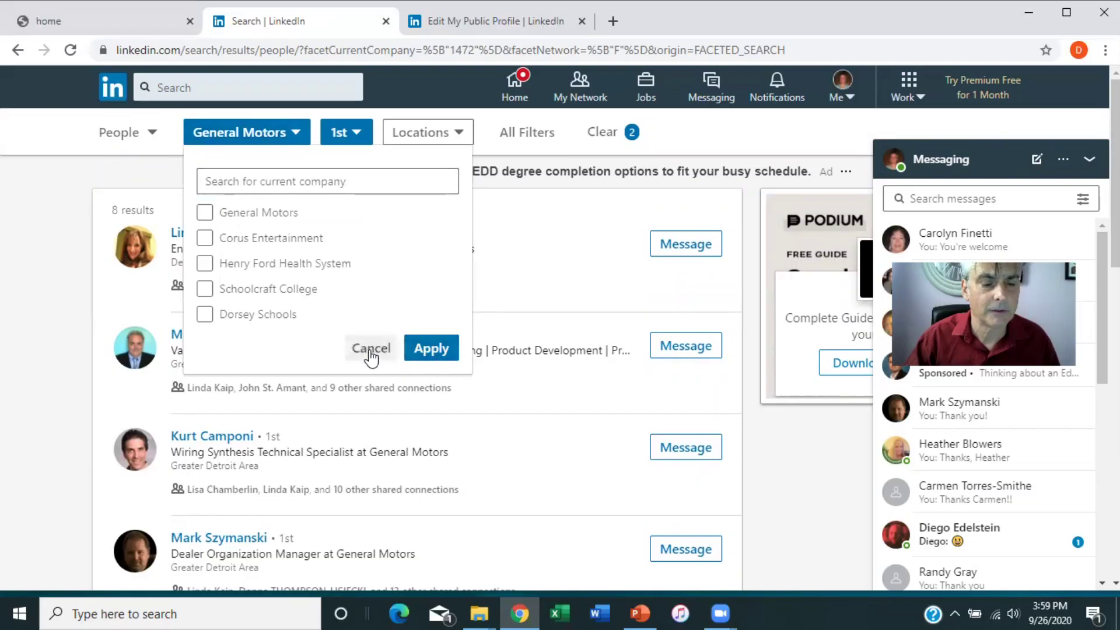
{"action": "left_click", "coordinate": [371, 349]}
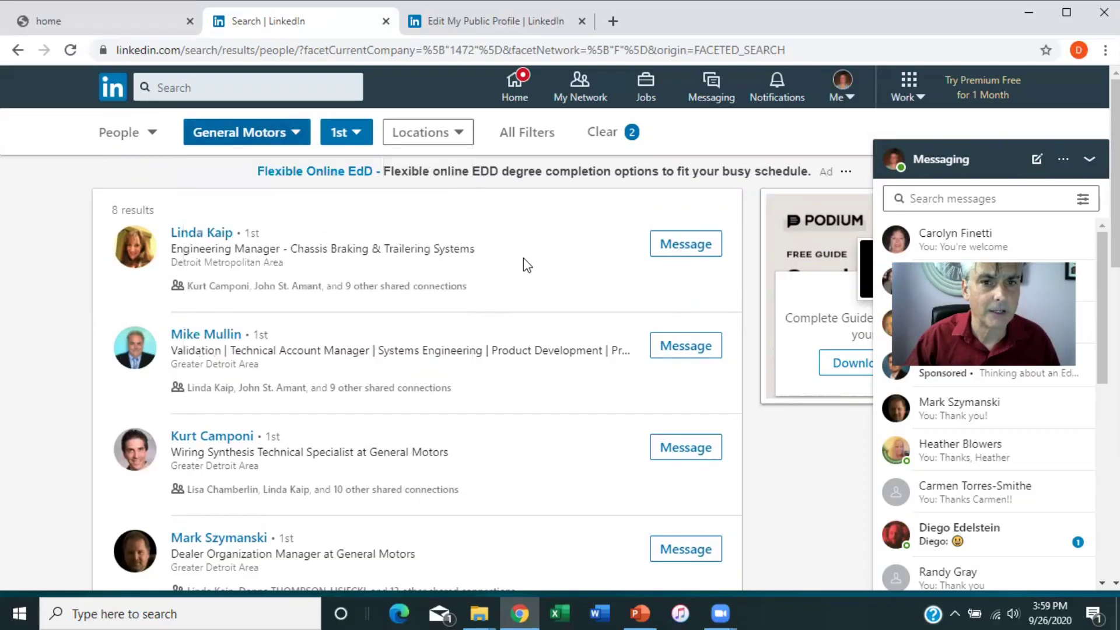
Step: Narrow the General Motors connections to the United States location and look through the results
{"action": "left_click", "coordinate": [460, 145]}
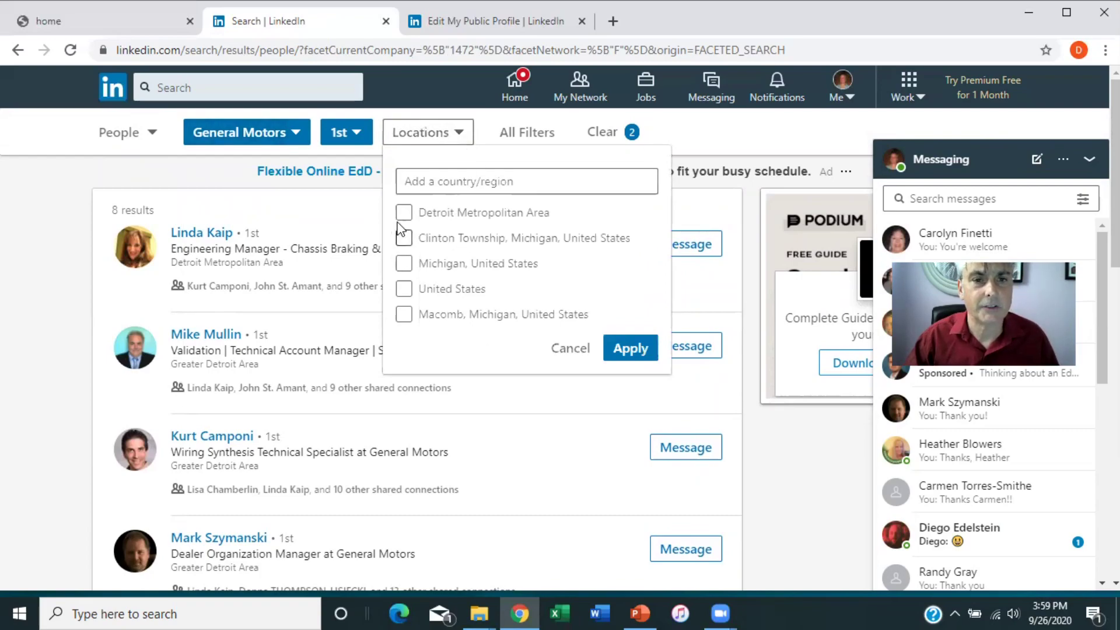
{"action": "left_click", "coordinate": [402, 289]}
{"action": "left_click", "coordinate": [632, 349]}
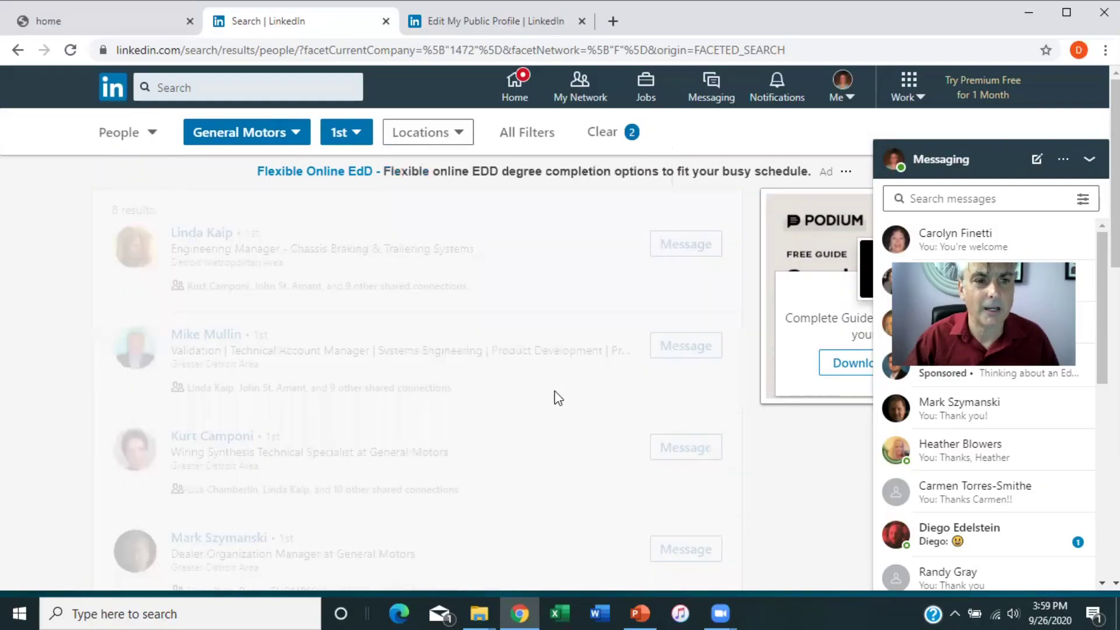
{"action": "scroll", "coordinate": [551, 370], "scroll_direction": "down", "scroll_amount": 9}
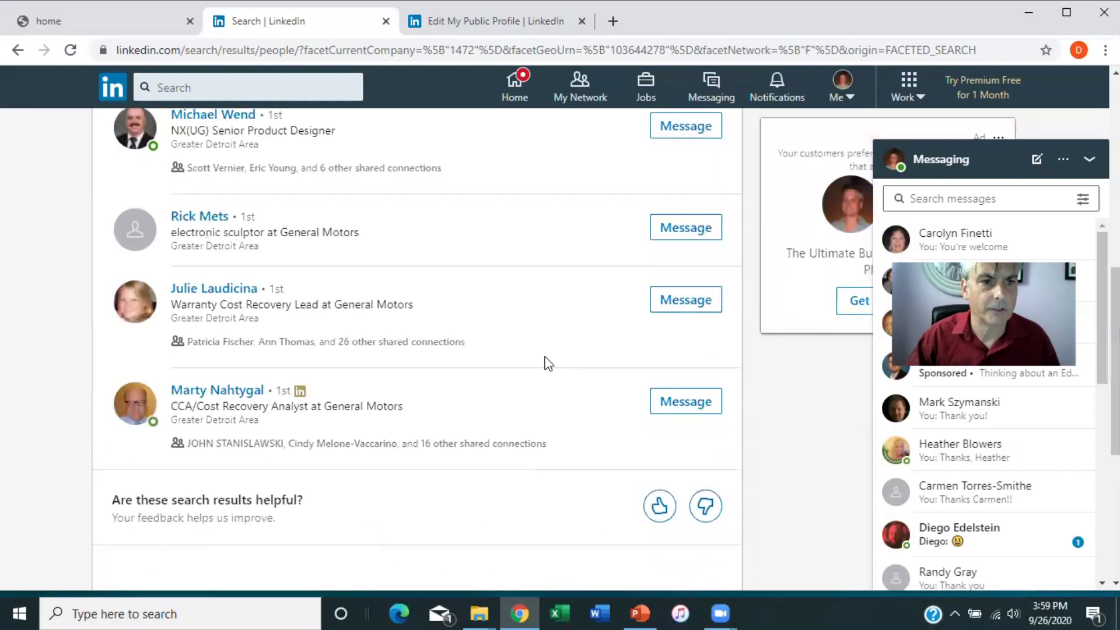
{"action": "scroll", "coordinate": [420, 393], "scroll_direction": "up", "scroll_amount": 9}
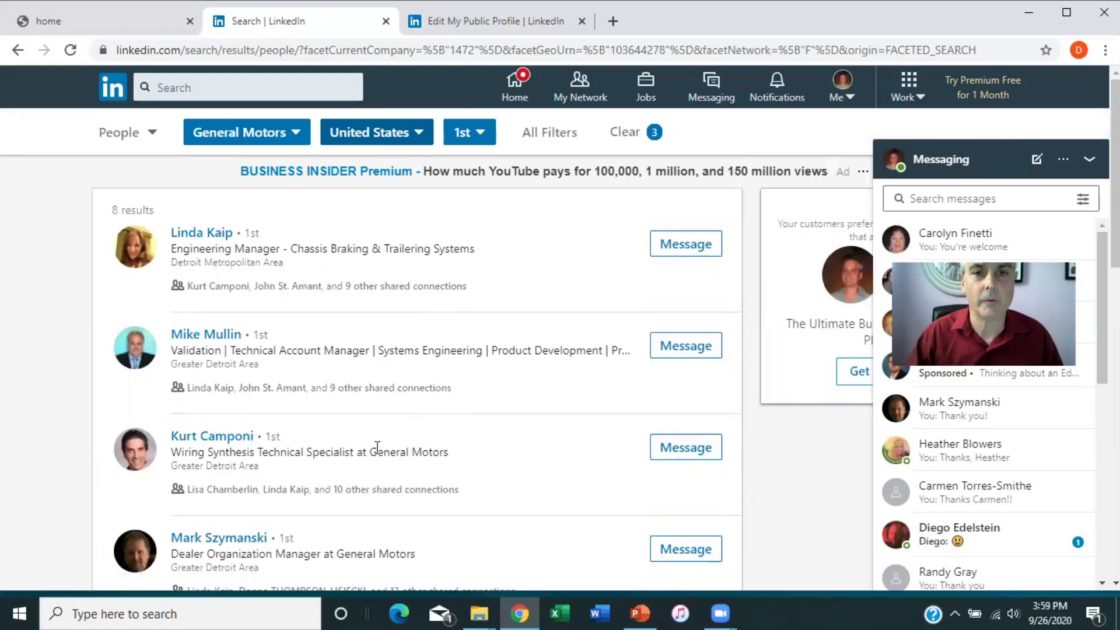
Step: Go to the Teammates page of My Network and open the entry field for teammates reporting to your manager
{"action": "left_click", "coordinate": [625, 149]}
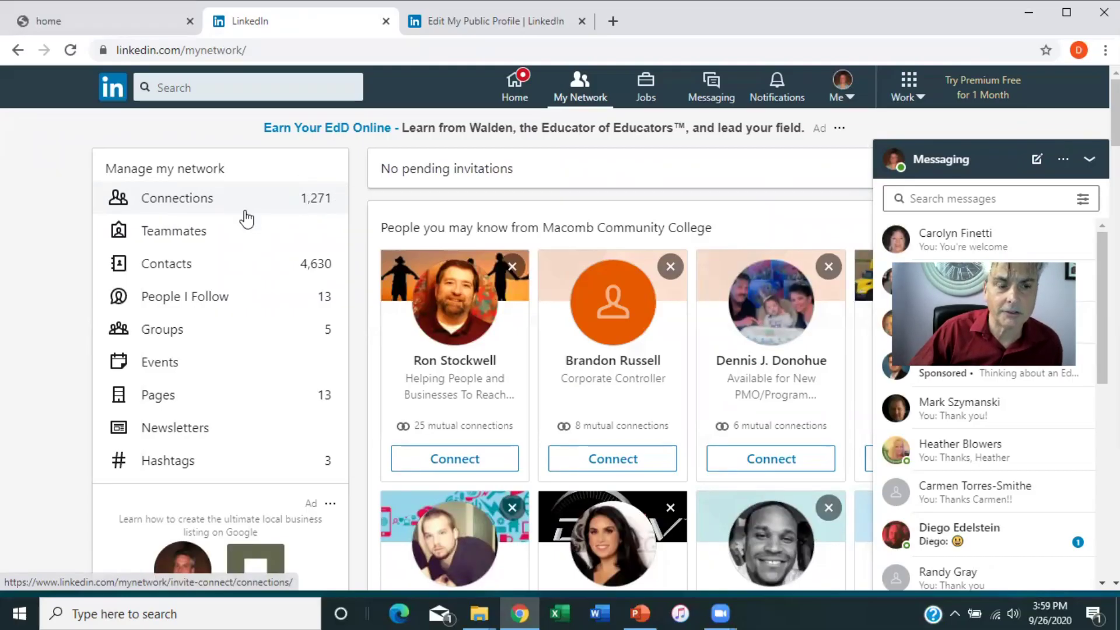
{"action": "left_click", "coordinate": [159, 238]}
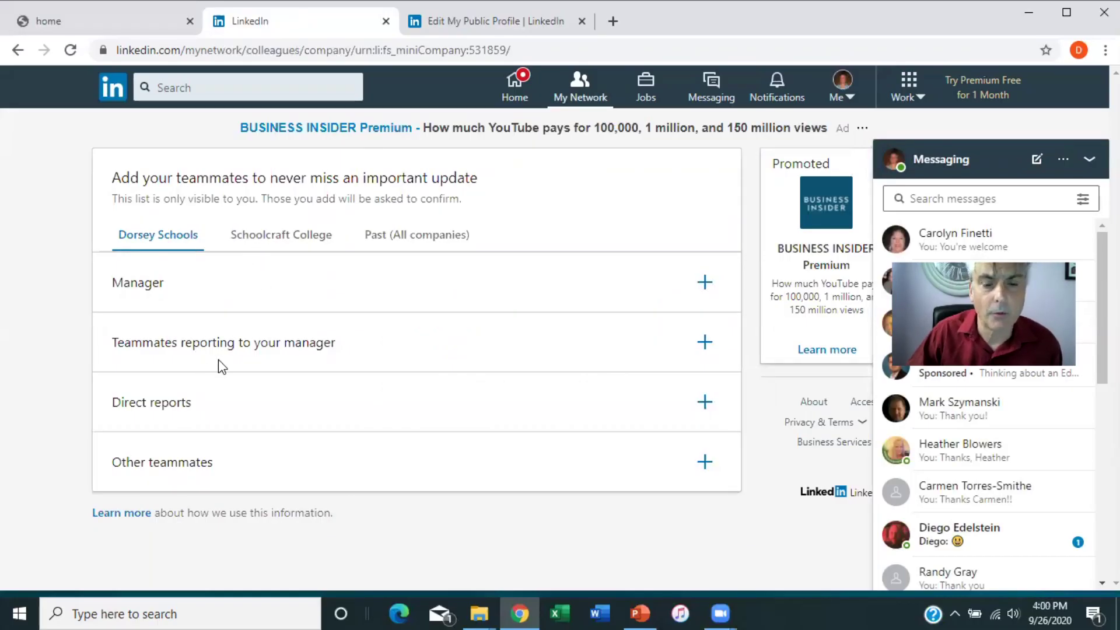
{"action": "left_click", "coordinate": [704, 343]}
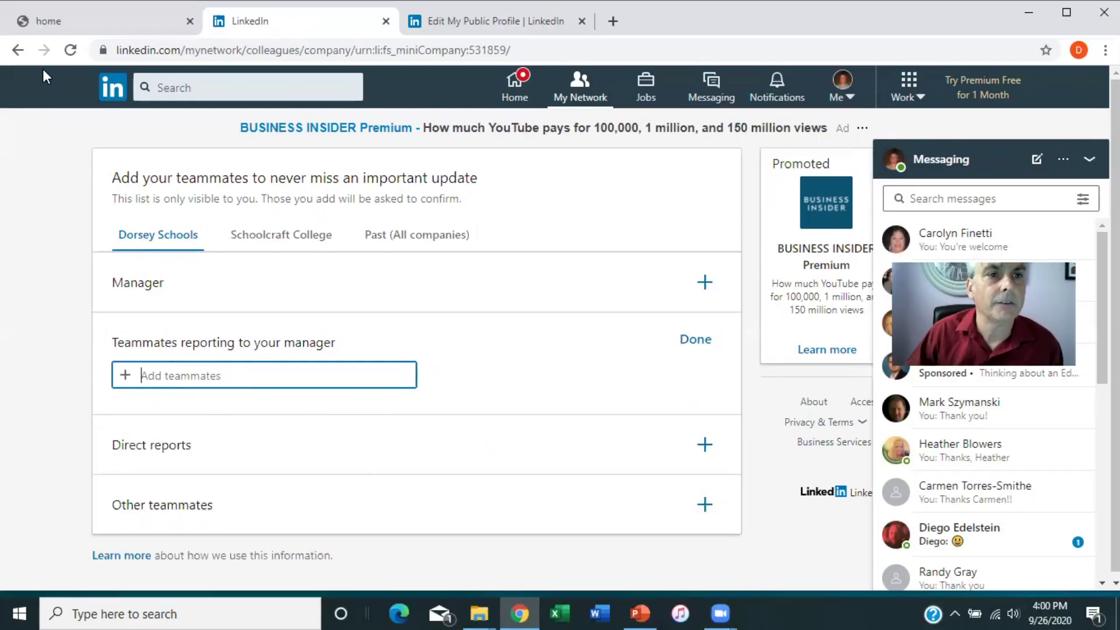
Step: Leave the Teammates page without adding anyone and return to the My Network overview
{"action": "left_click", "coordinate": [457, 23]}
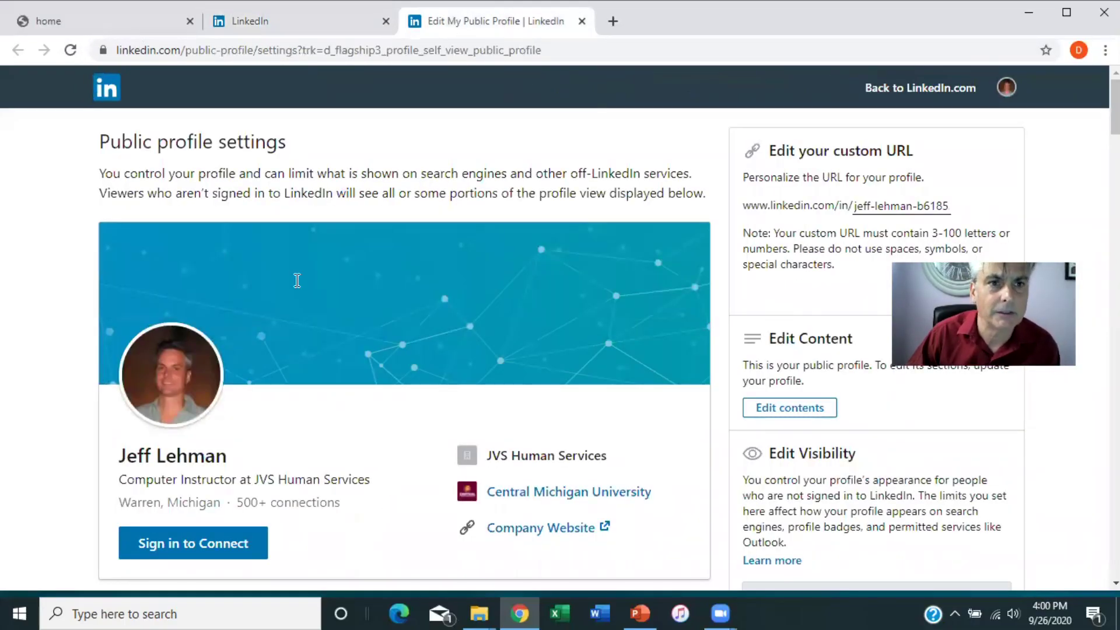
{"action": "left_click", "coordinate": [260, 21]}
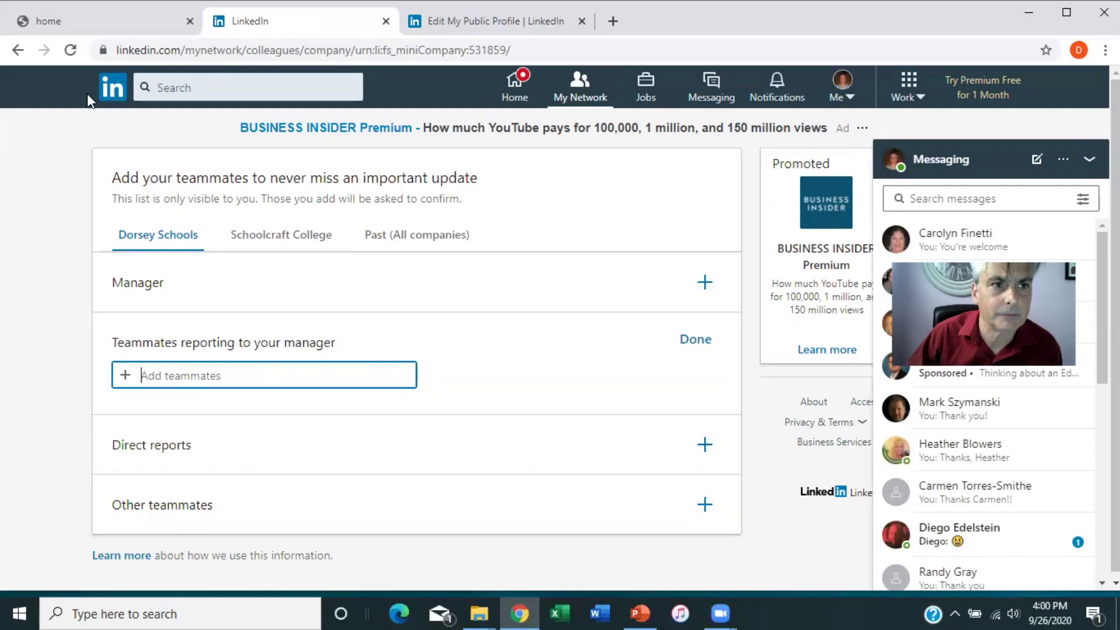
{"action": "left_click", "coordinate": [18, 51]}
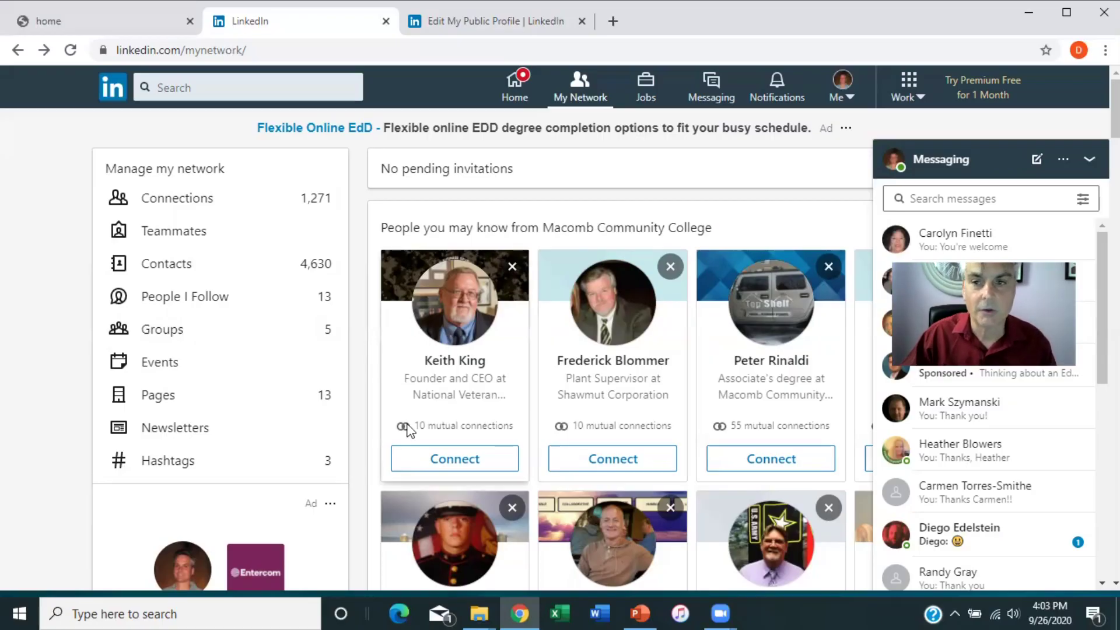
Step: Send a connection request to the founder and CEO suggested among people from Macomb Community College
{"action": "left_click_drag", "start_coordinate": [1115, 111], "coordinate": [1116, 130]}
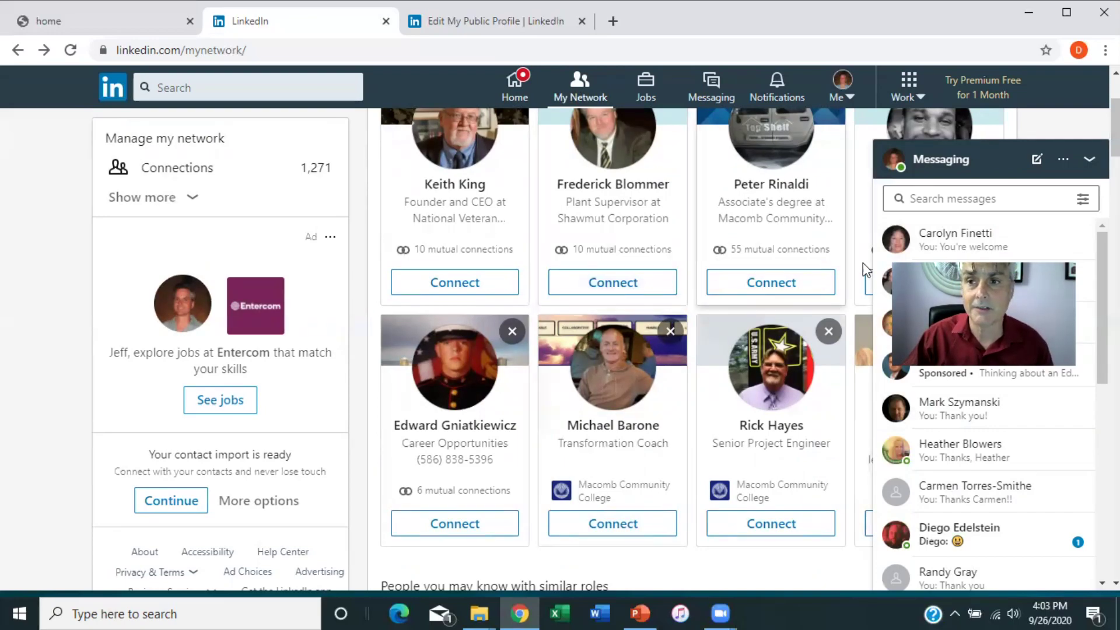
{"action": "scroll", "coordinate": [863, 262], "scroll_direction": "up", "scroll_amount": 3}
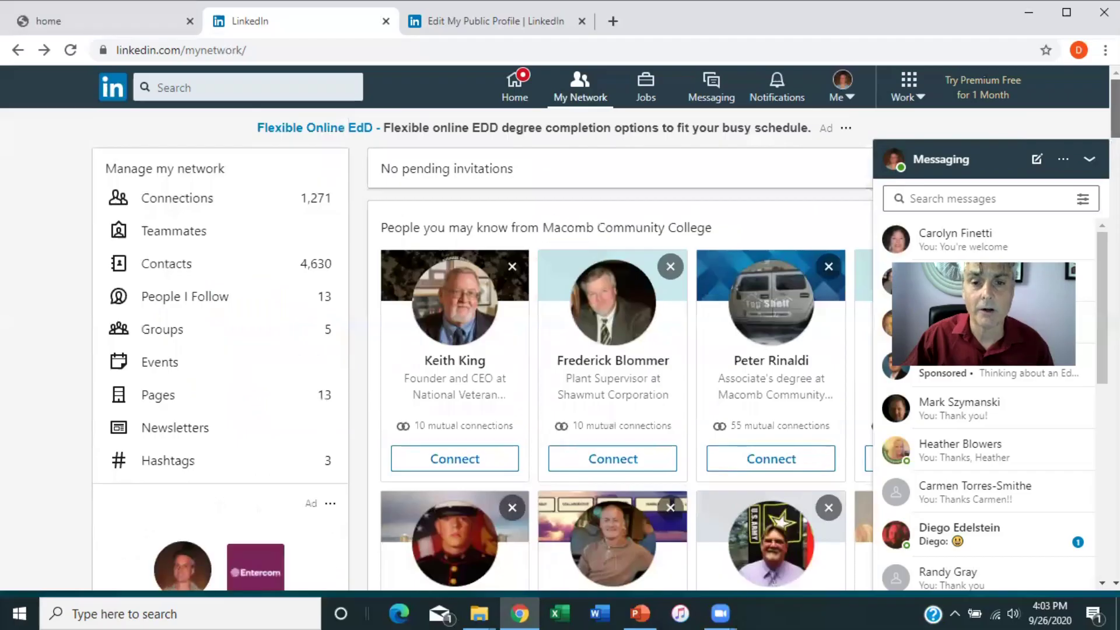
{"action": "scroll", "coordinate": [448, 378], "scroll_direction": "down", "scroll_amount": 2}
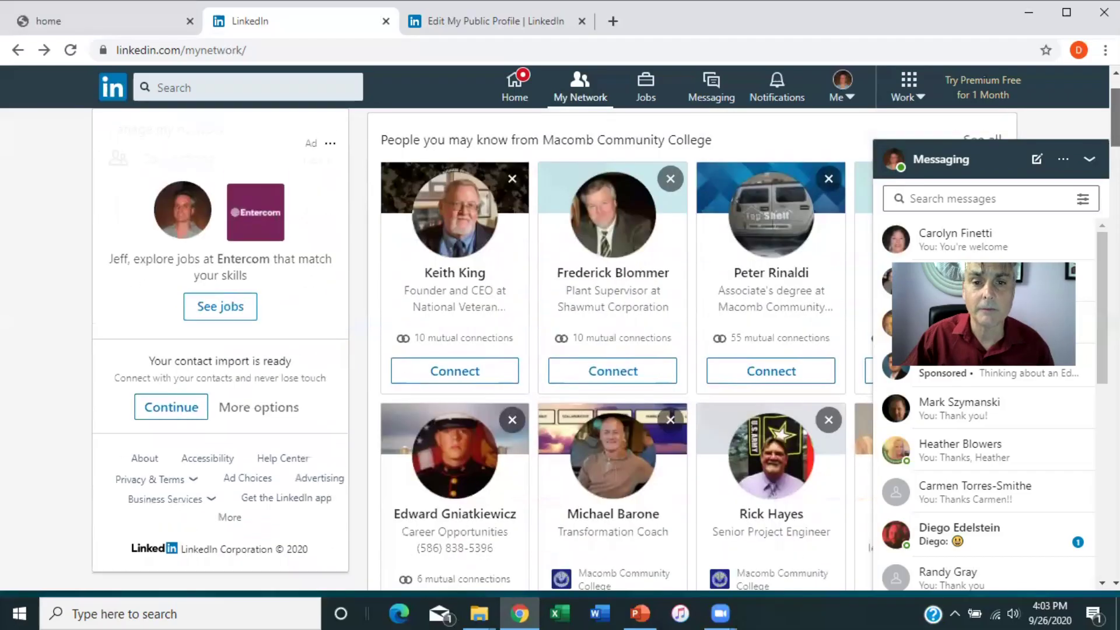
{"action": "left_click", "coordinate": [448, 373]}
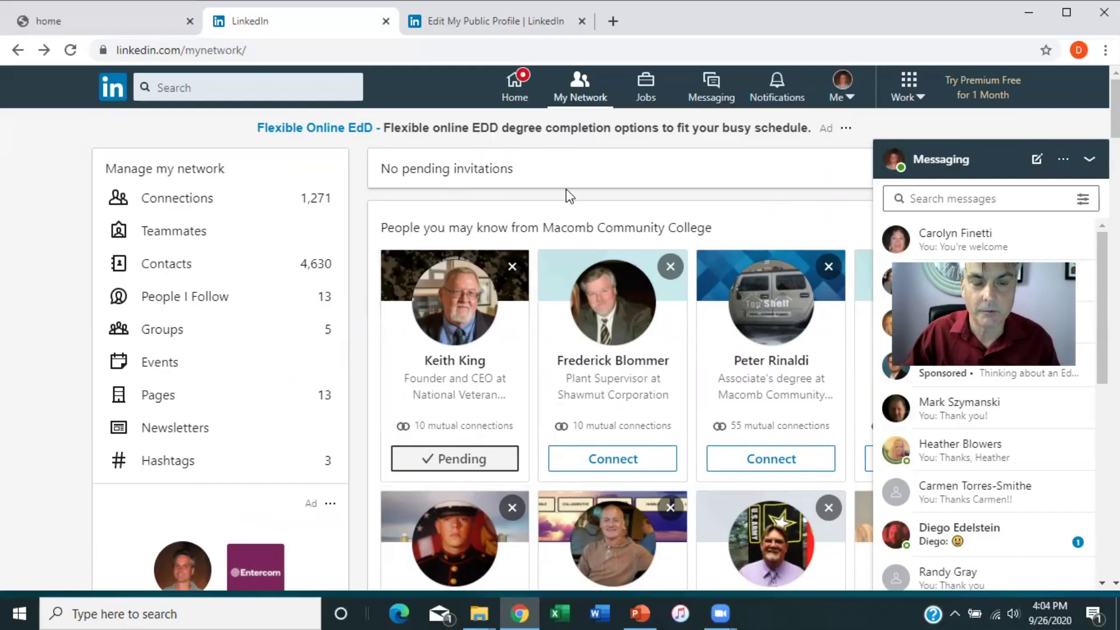
{"action": "scroll", "coordinate": [680, 334], "scroll_direction": "down", "scroll_amount": 6}
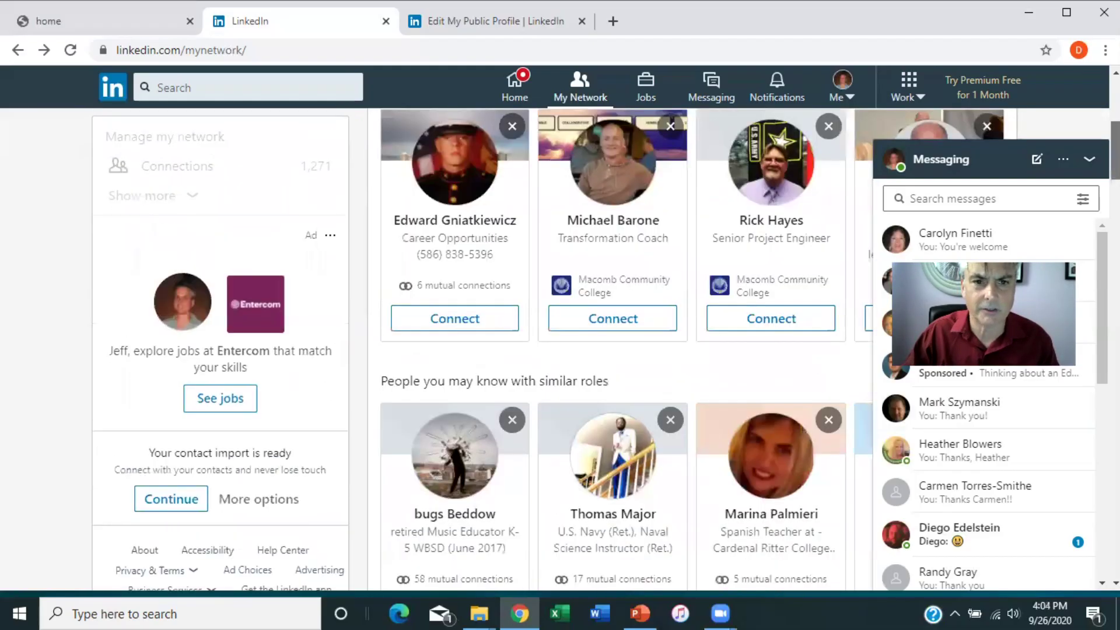
Step: Withdraw the pending connection request to the founder and CEO suggested from Macomb Community College
{"action": "scroll", "coordinate": [428, 366], "scroll_direction": "up", "scroll_amount": 5}
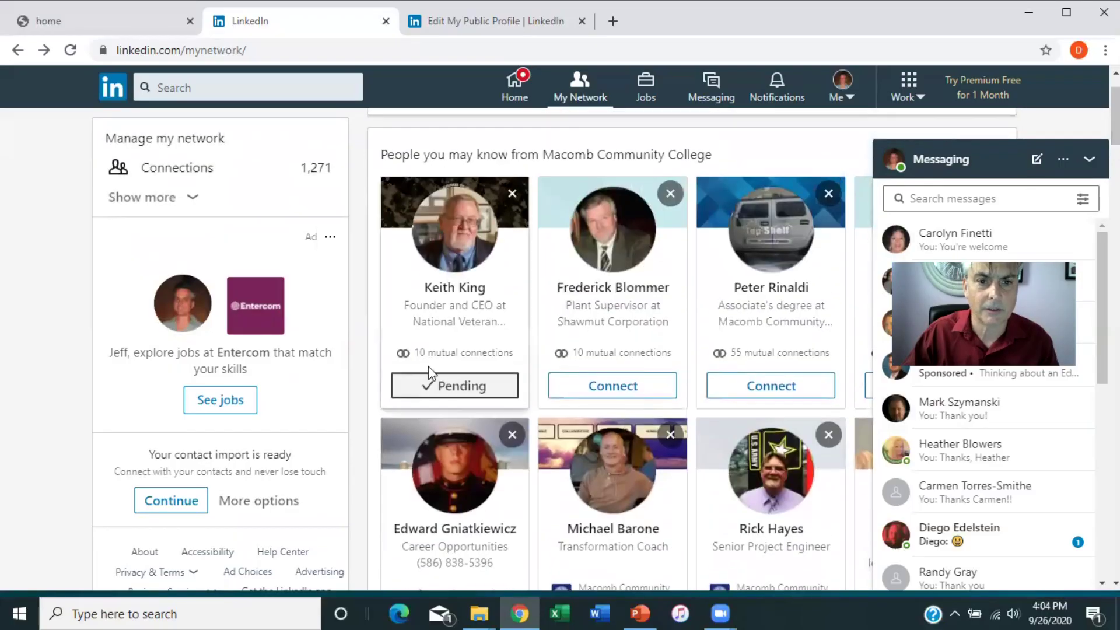
{"action": "left_click", "coordinate": [458, 385]}
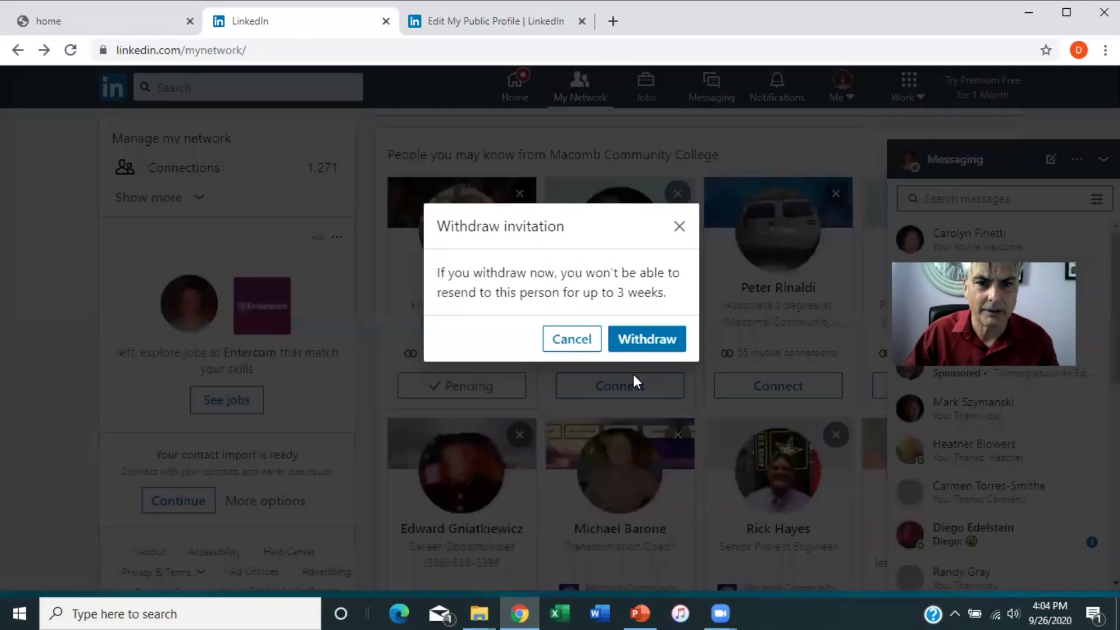
{"action": "left_click", "coordinate": [654, 343]}
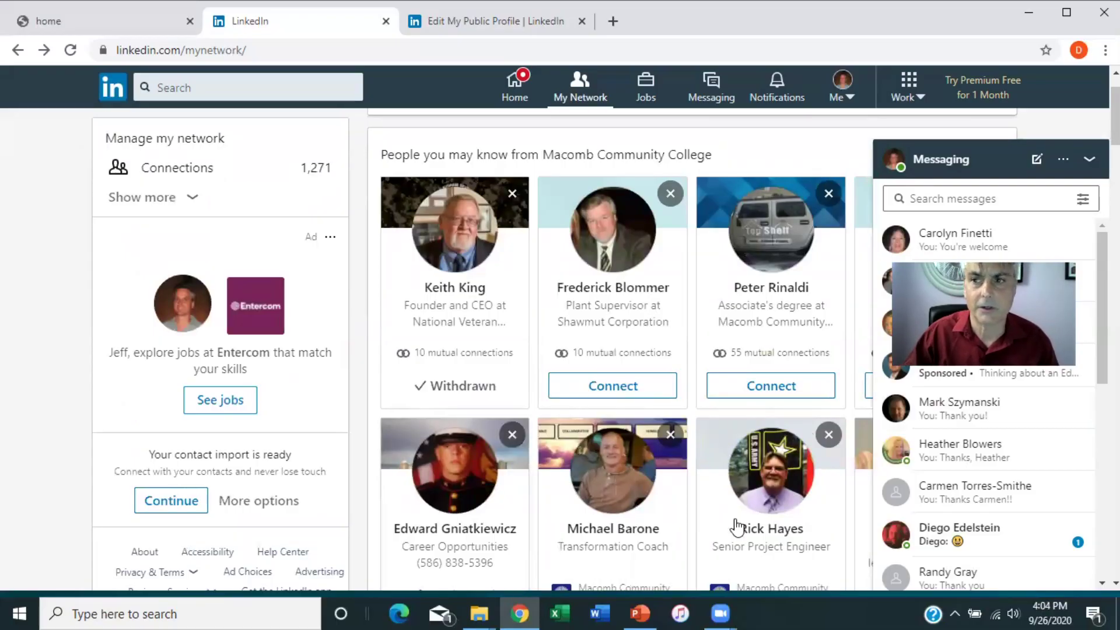
Step: Look through the people suggested from Macomb Community College and those with similar roles
{"action": "scroll", "coordinate": [738, 528], "scroll_direction": "down", "scroll_amount": 4}
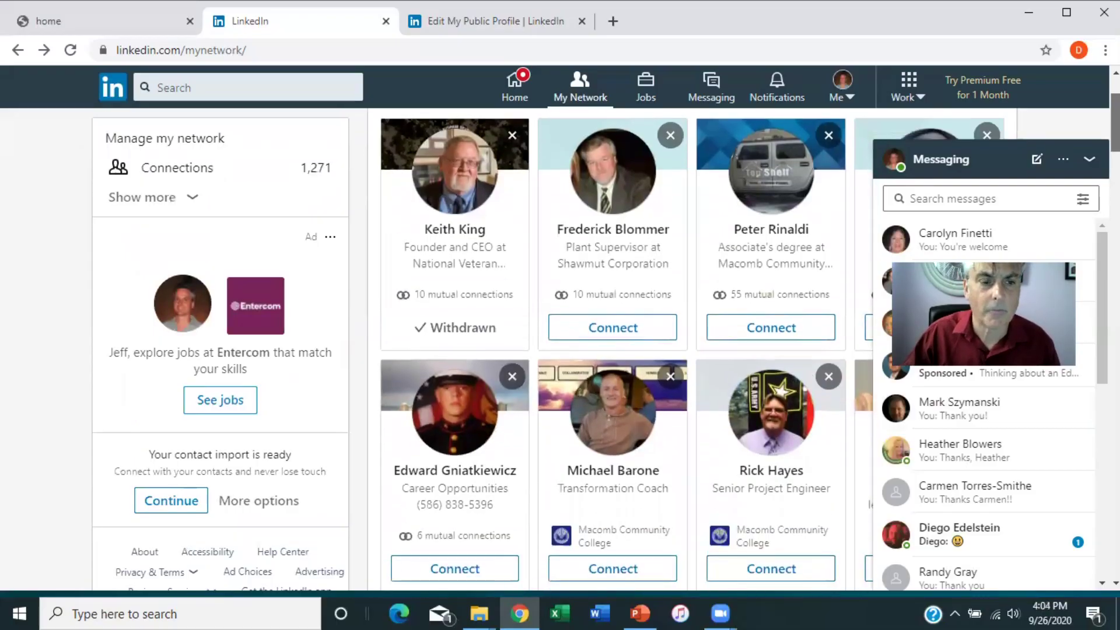
{"action": "scroll", "coordinate": [624, 350], "scroll_direction": "down", "scroll_amount": 4}
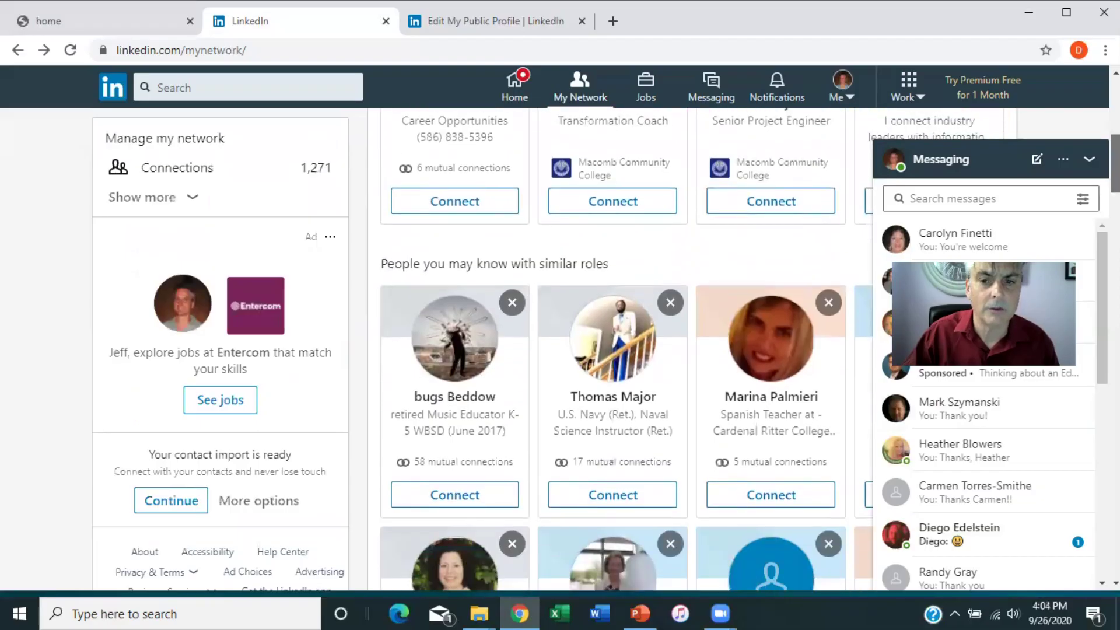
{"action": "scroll", "coordinate": [624, 349], "scroll_direction": "down", "scroll_amount": 1}
{"action": "left_click_drag", "start_coordinate": [1115, 123], "coordinate": [1115, 108]}
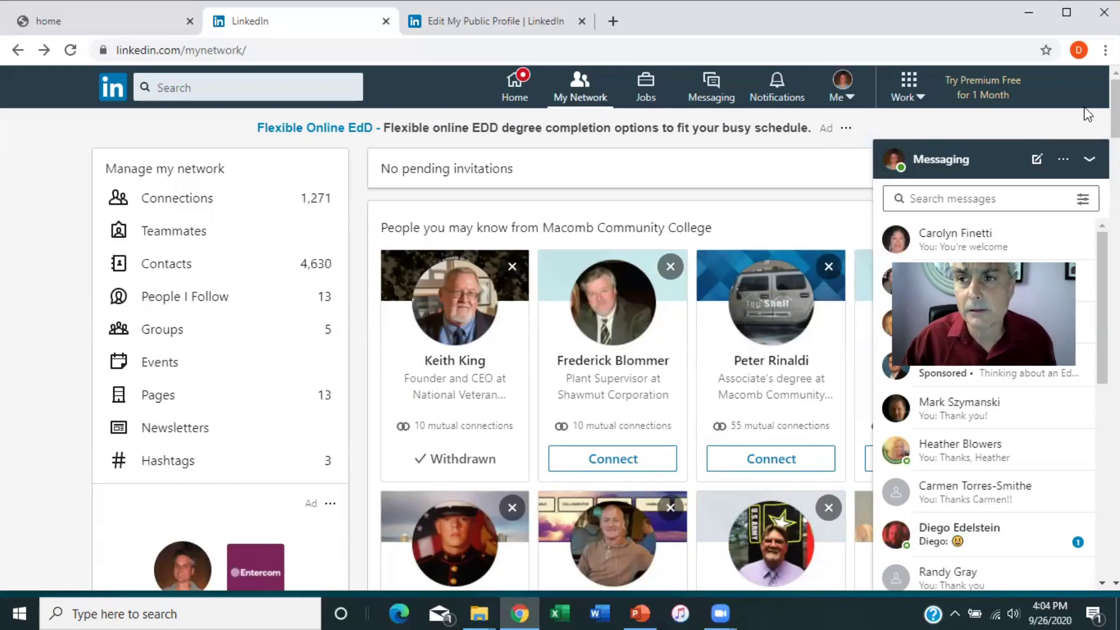
{"action": "scroll", "coordinate": [1115, 117], "scroll_direction": "down", "scroll_amount": 4}
{"action": "scroll", "coordinate": [621, 350], "scroll_direction": "down", "scroll_amount": 2}
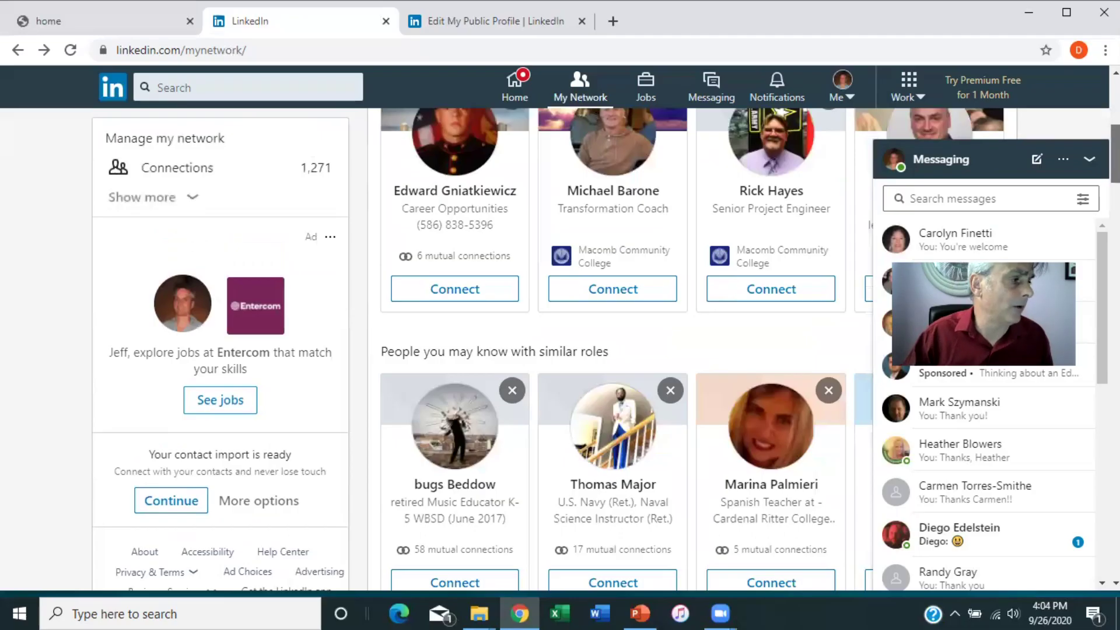
{"action": "scroll", "coordinate": [621, 350], "scroll_direction": "up", "scroll_amount": 7}
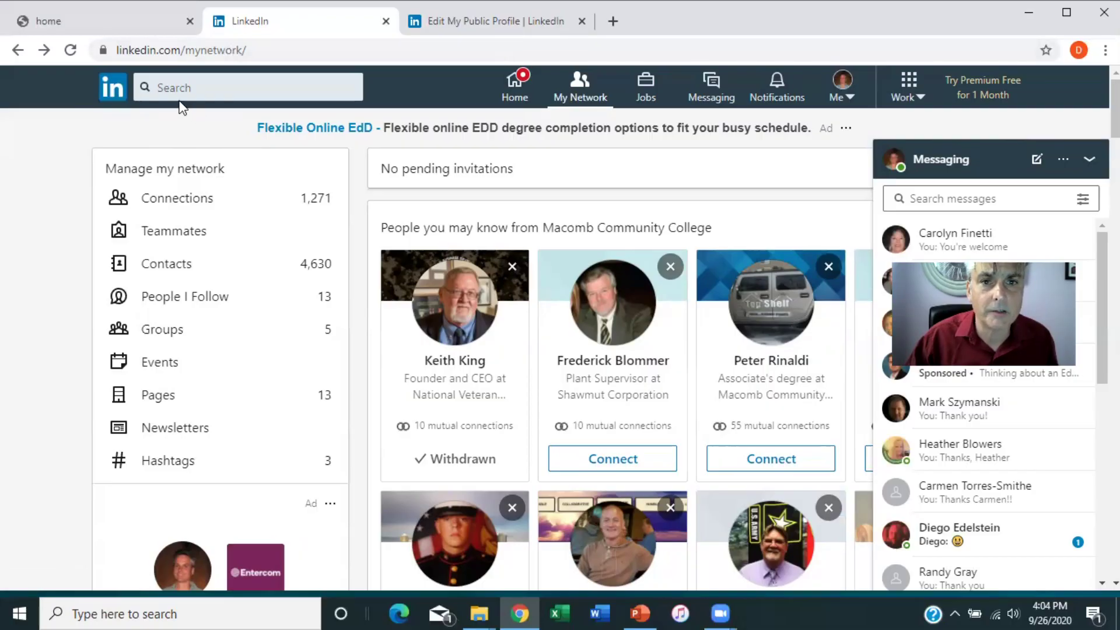
Step: Open your own profile from the home feed and go to its Skills & Endorsements section
{"action": "left_click", "coordinate": [514, 82]}
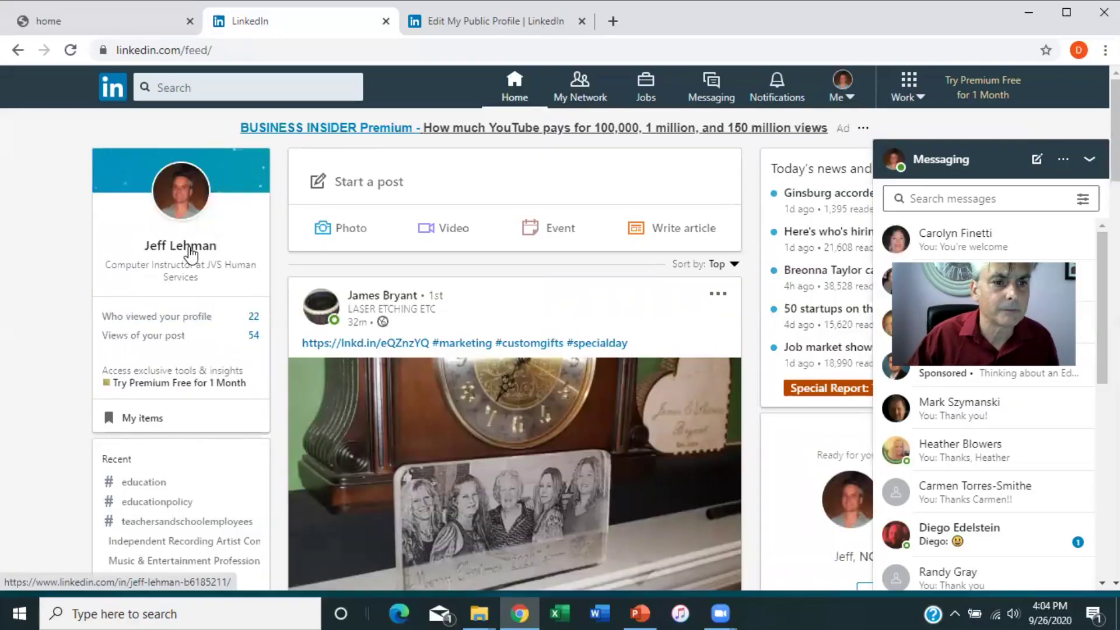
{"action": "left_click", "coordinate": [181, 200]}
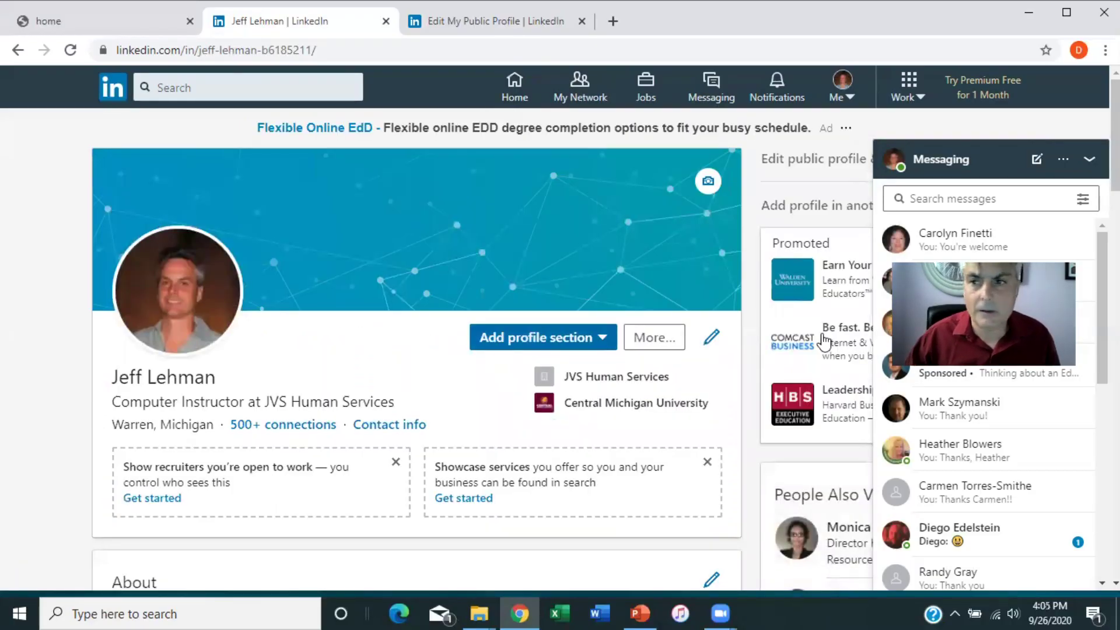
{"action": "scroll", "coordinate": [824, 342], "scroll_direction": "down", "scroll_amount": 5}
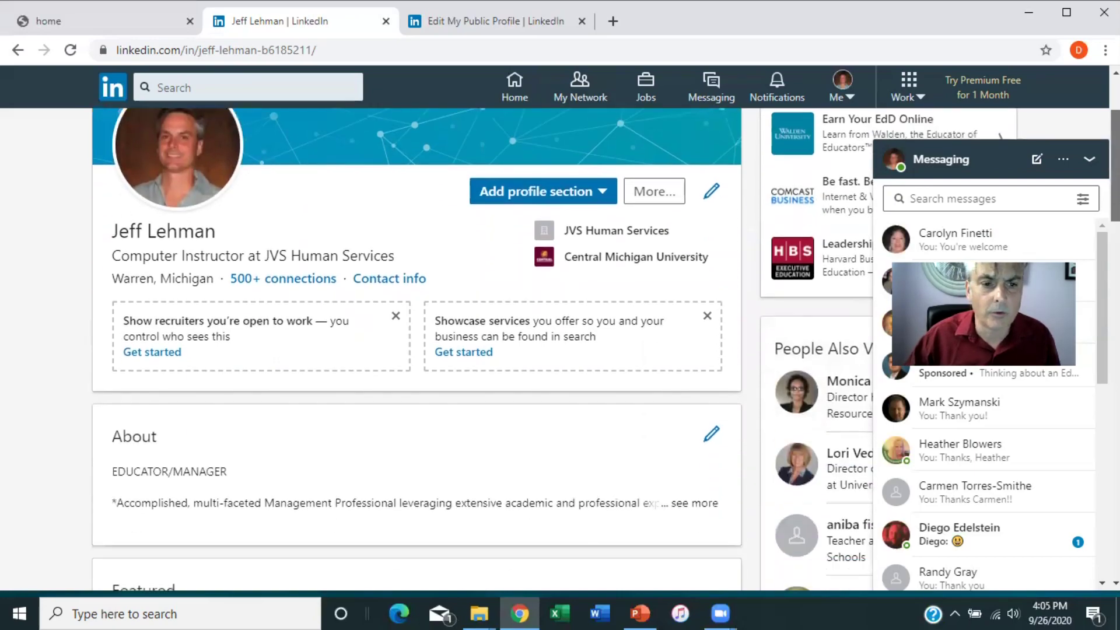
{"action": "scroll", "coordinate": [417, 350], "scroll_direction": "down", "scroll_amount": 5}
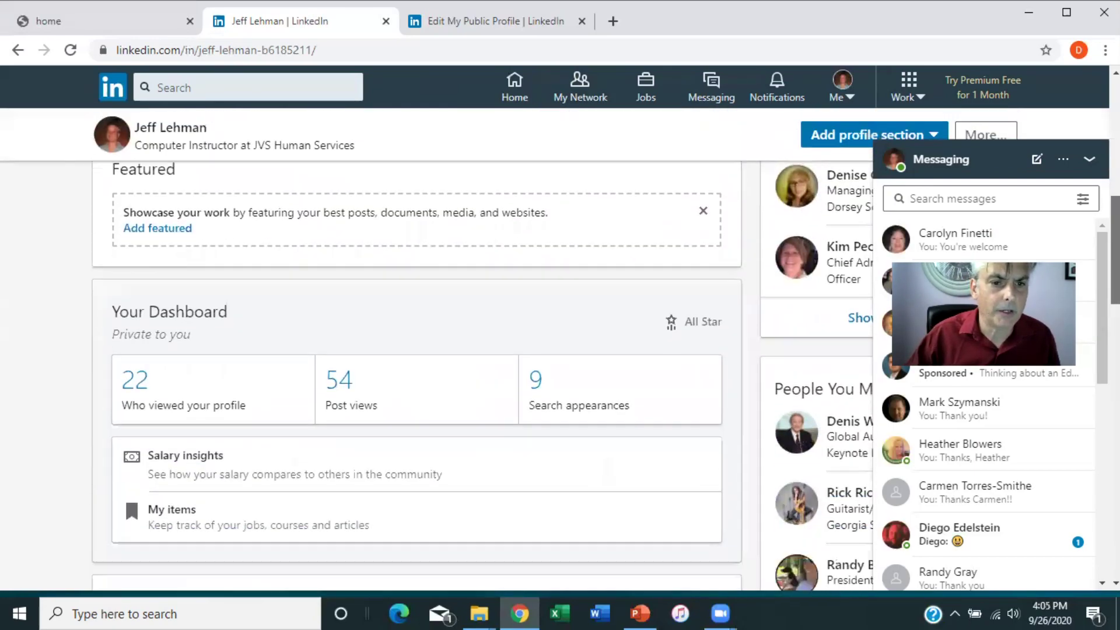
{"action": "scroll", "coordinate": [417, 349], "scroll_direction": "down", "scroll_amount": 8}
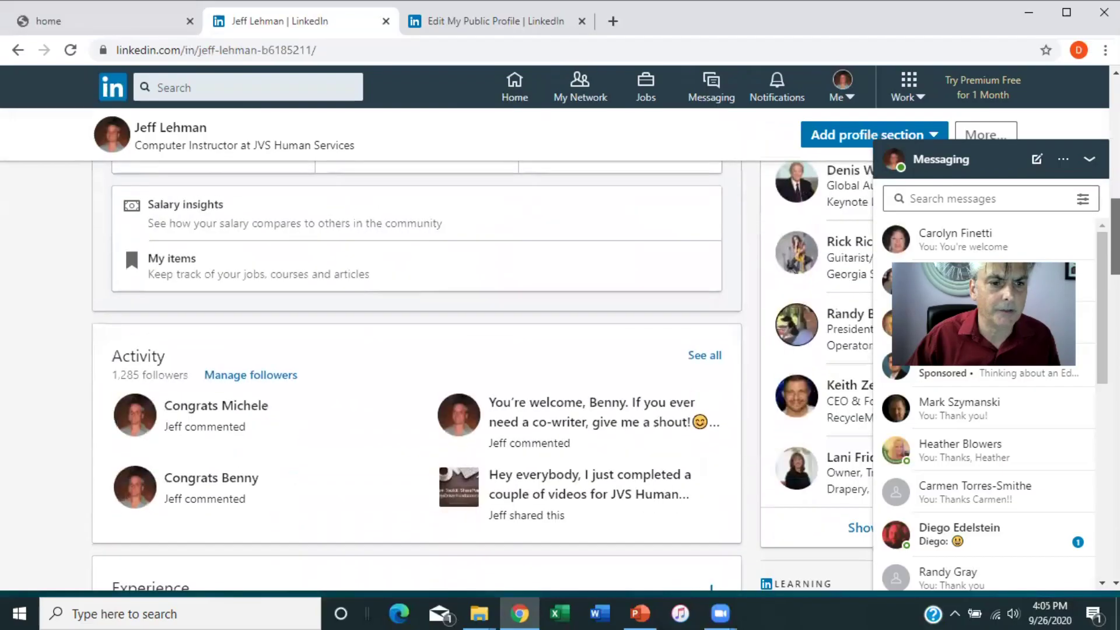
{"action": "scroll", "coordinate": [417, 373], "scroll_direction": "down", "scroll_amount": 8}
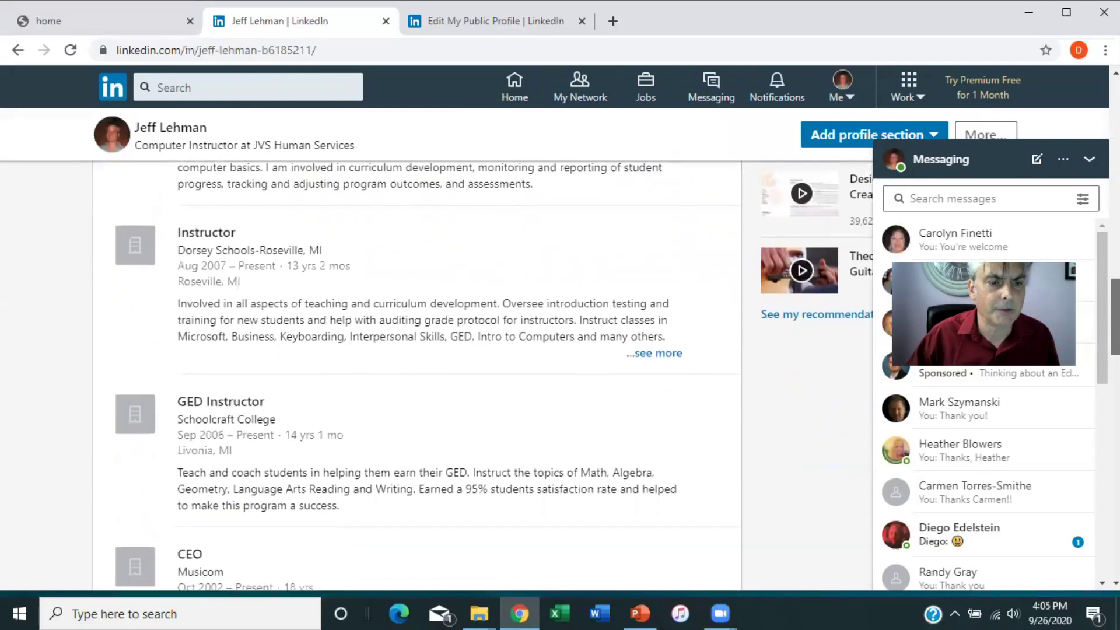
{"action": "scroll", "coordinate": [416, 374], "scroll_direction": "down", "scroll_amount": 10}
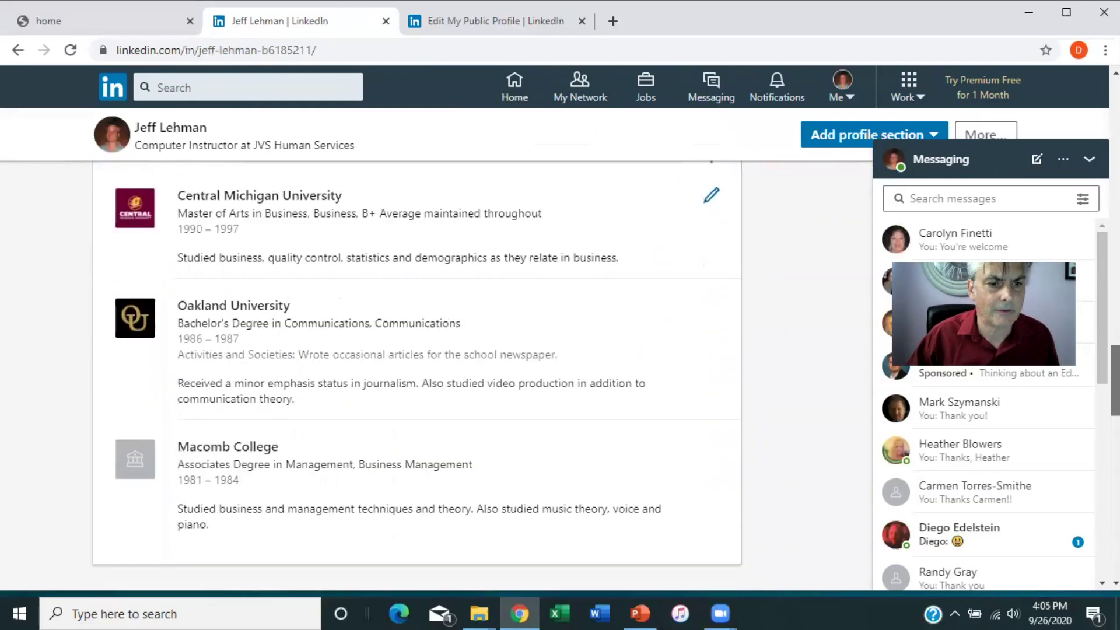
{"action": "scroll", "coordinate": [417, 373], "scroll_direction": "down", "scroll_amount": 1}
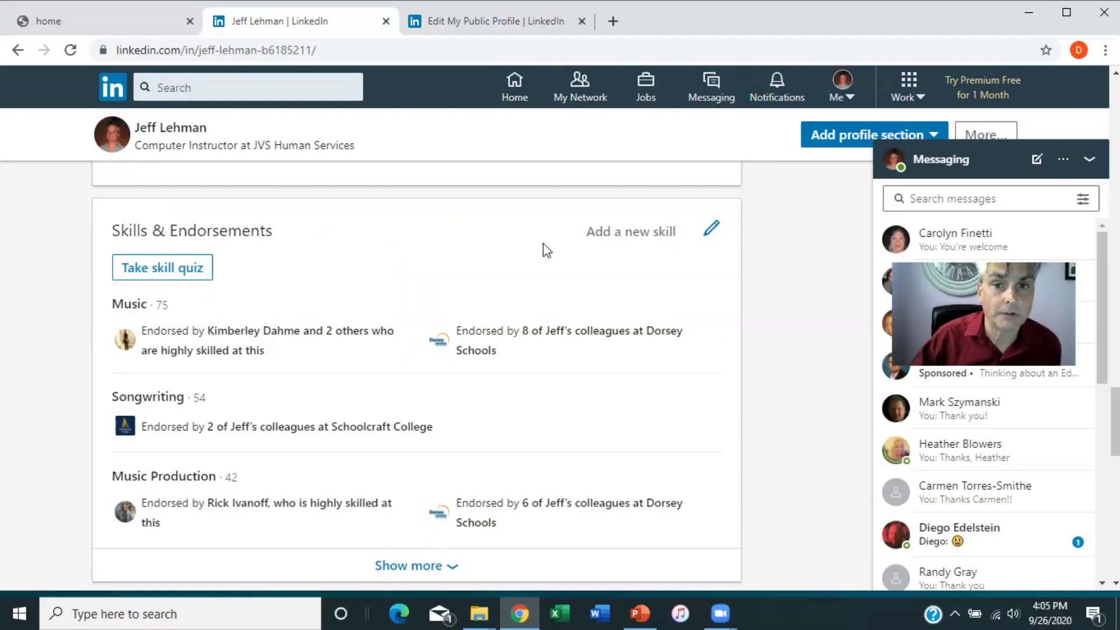
Step: View the suggested skills offered for adding to the profile, and leave without adding any
{"action": "left_click", "coordinate": [620, 242]}
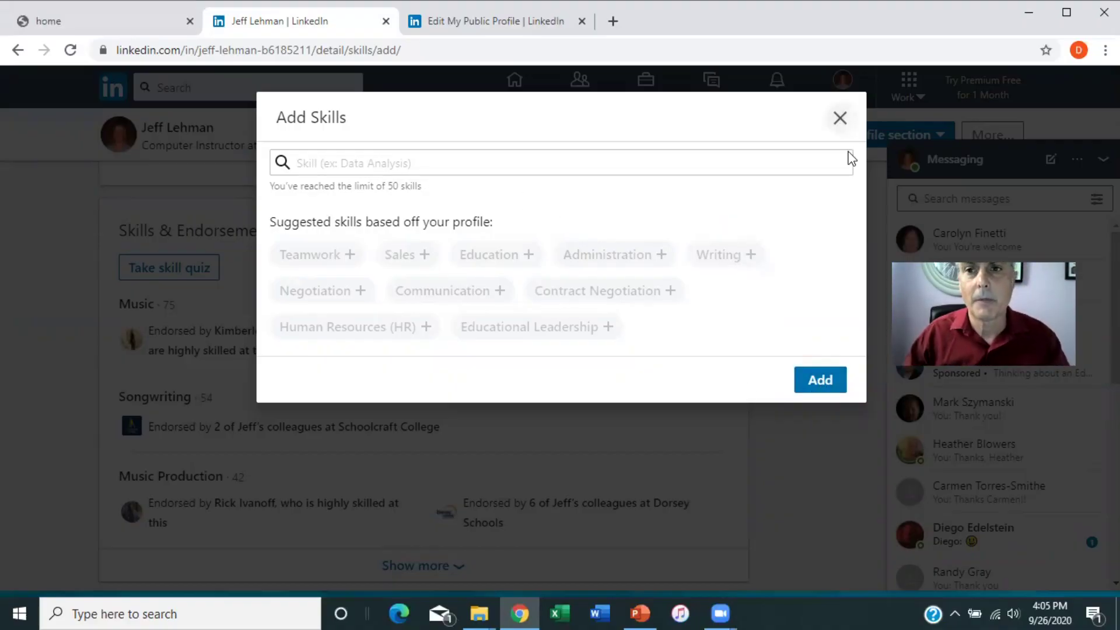
{"action": "left_click", "coordinate": [840, 117]}
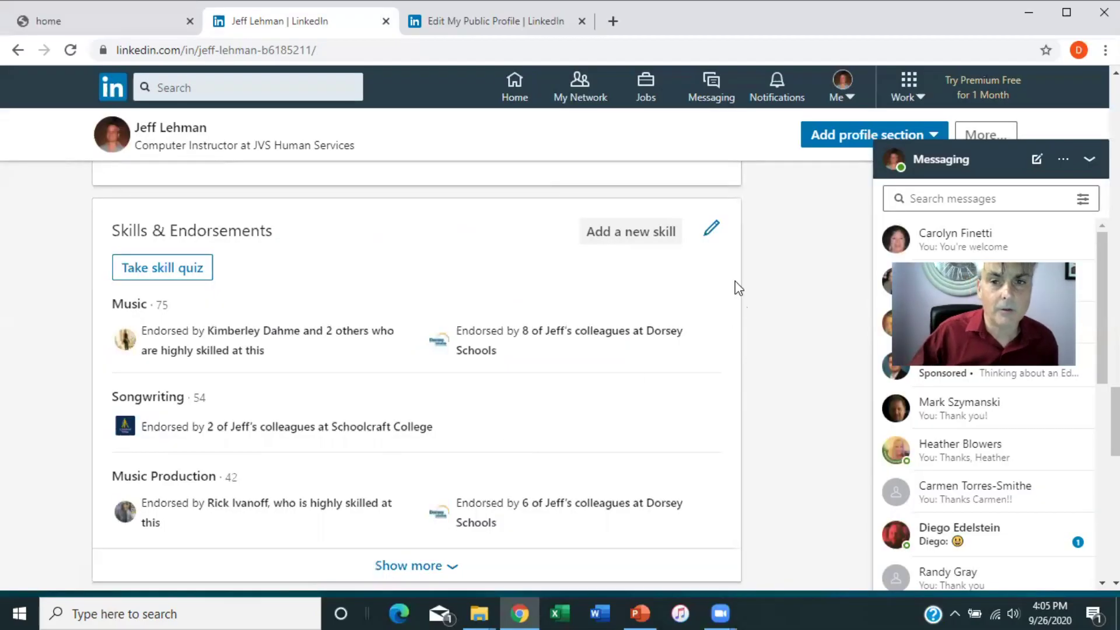
Step: Try moving Event Planning above Entertainment in the Industry Knowledge skill order, and discard the change
{"action": "left_click", "coordinate": [711, 228]}
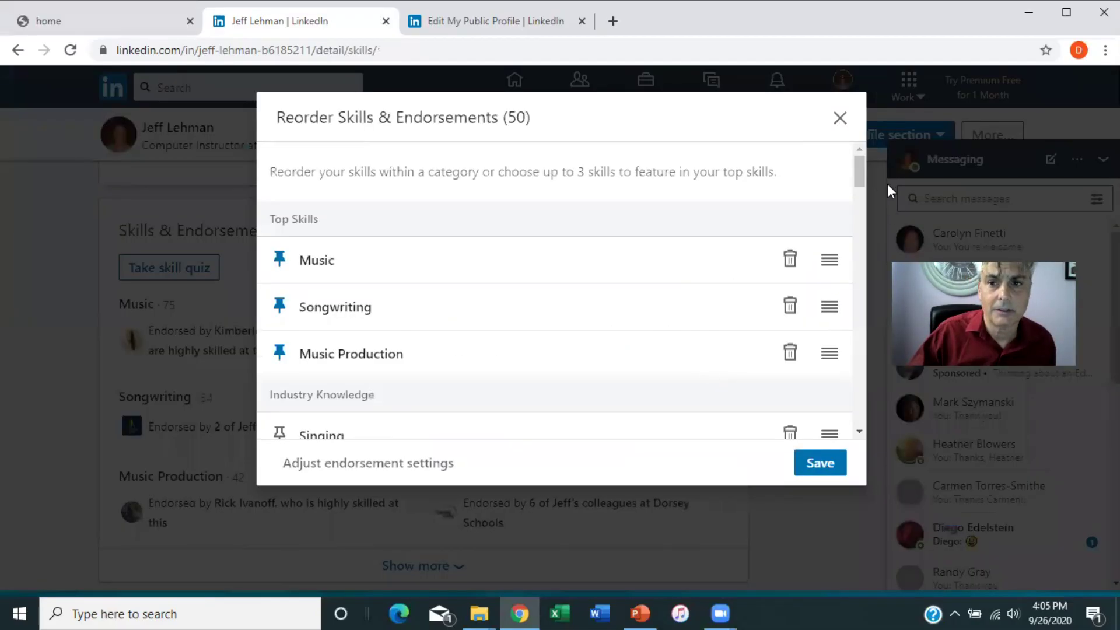
{"action": "left_click_drag", "start_coordinate": [857, 166], "coordinate": [865, 185]}
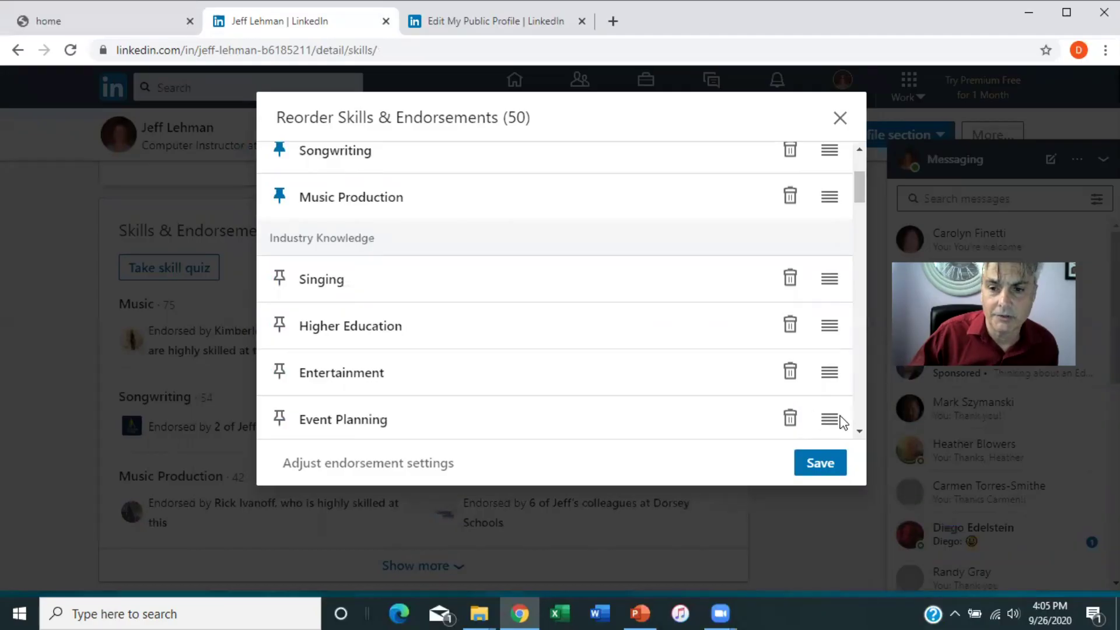
{"action": "left_click_drag", "start_coordinate": [831, 420], "coordinate": [837, 373]}
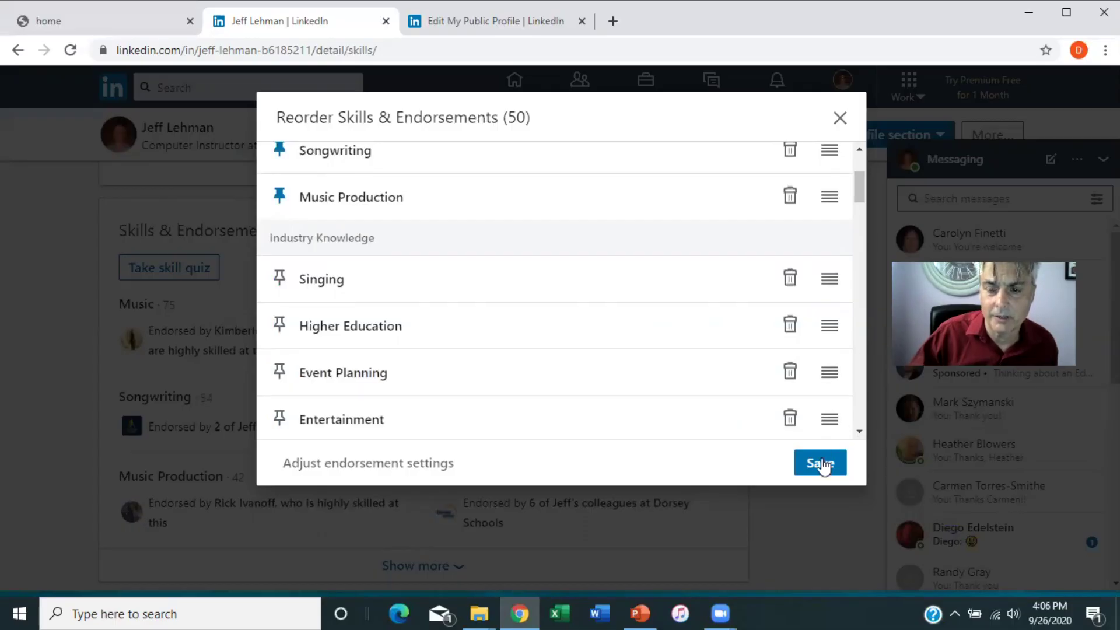
{"action": "left_click", "coordinate": [839, 118]}
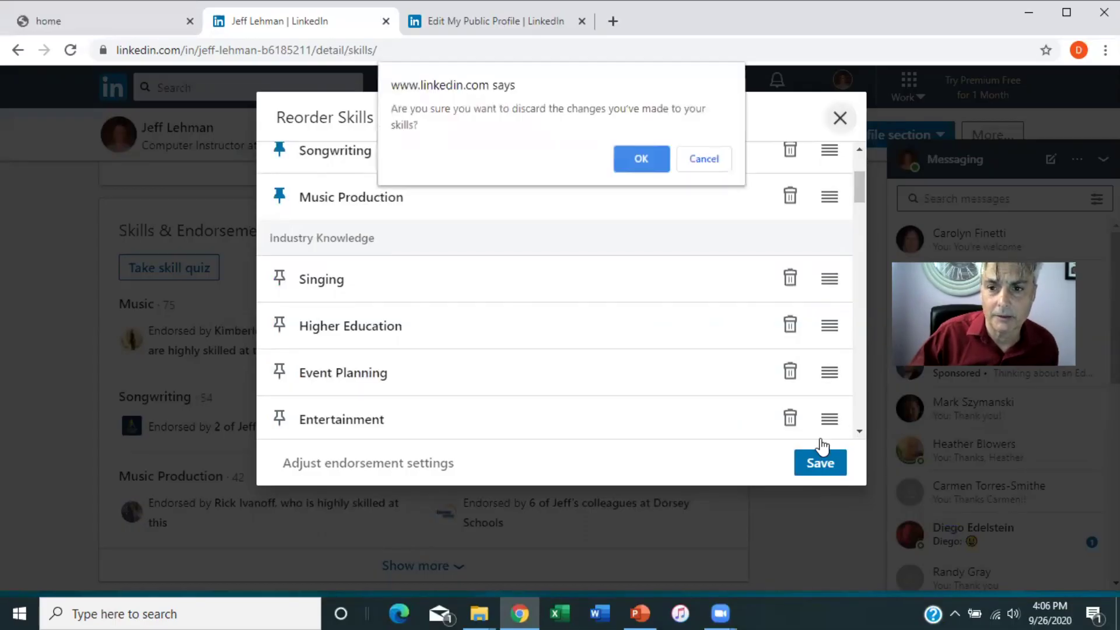
{"action": "left_click", "coordinate": [634, 154]}
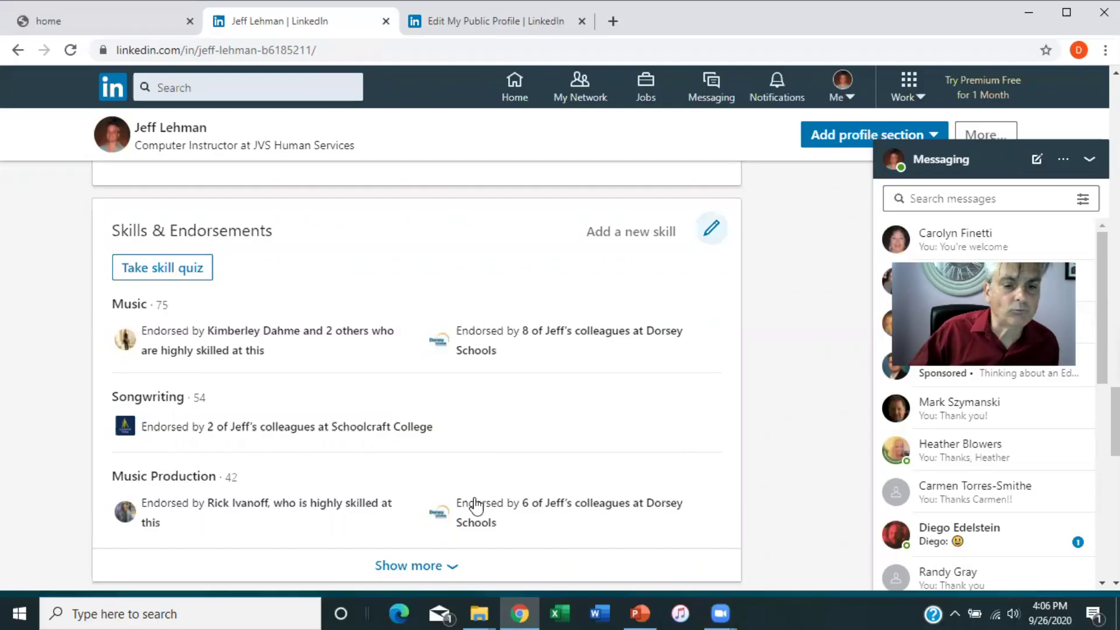
Step: Expand the full skills list and examine the endorsements for the top skills, Industry Knowledge, Interpersonal Skills and Other Skills
{"action": "scroll", "coordinate": [758, 490], "scroll_direction": "down", "scroll_amount": 5}
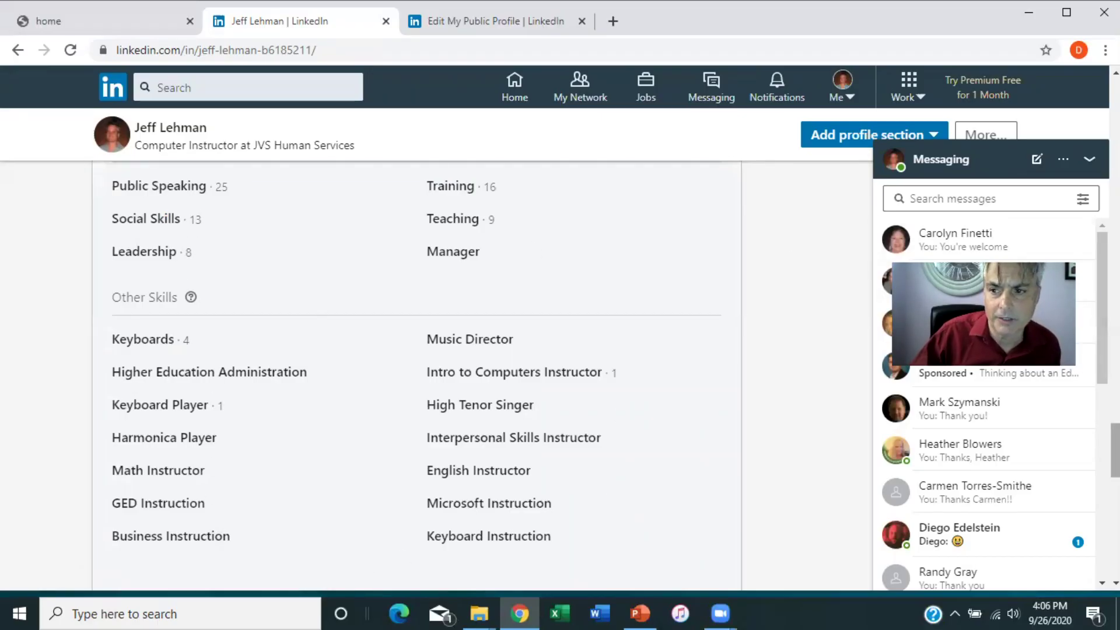
{"action": "scroll", "coordinate": [265, 454], "scroll_direction": "up", "scroll_amount": 4}
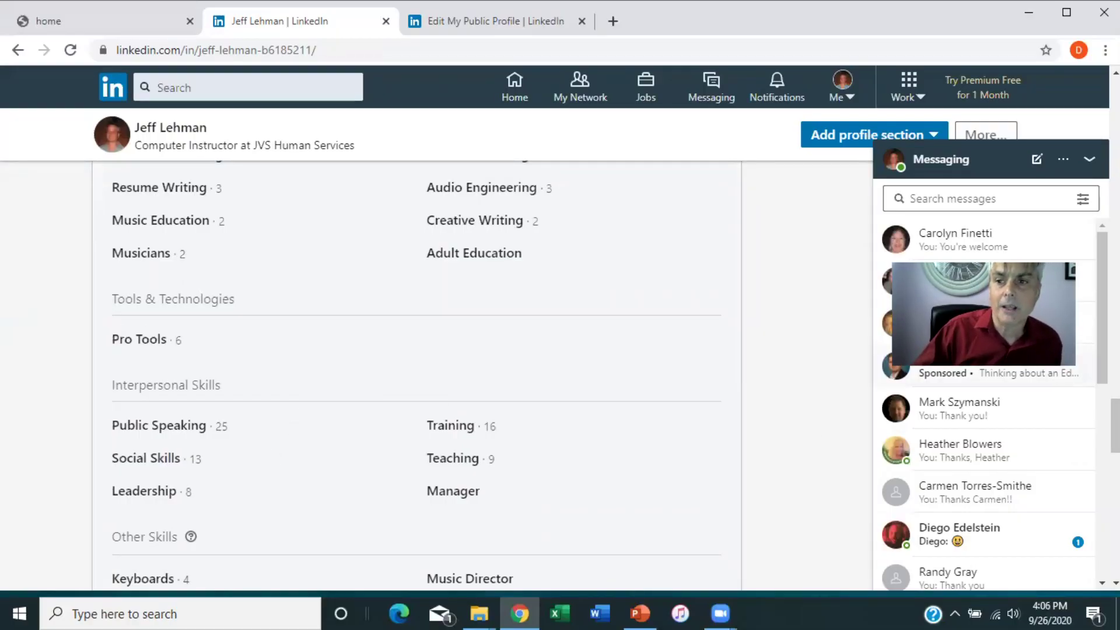
{"action": "scroll", "coordinate": [1114, 426], "scroll_direction": "up", "scroll_amount": 5}
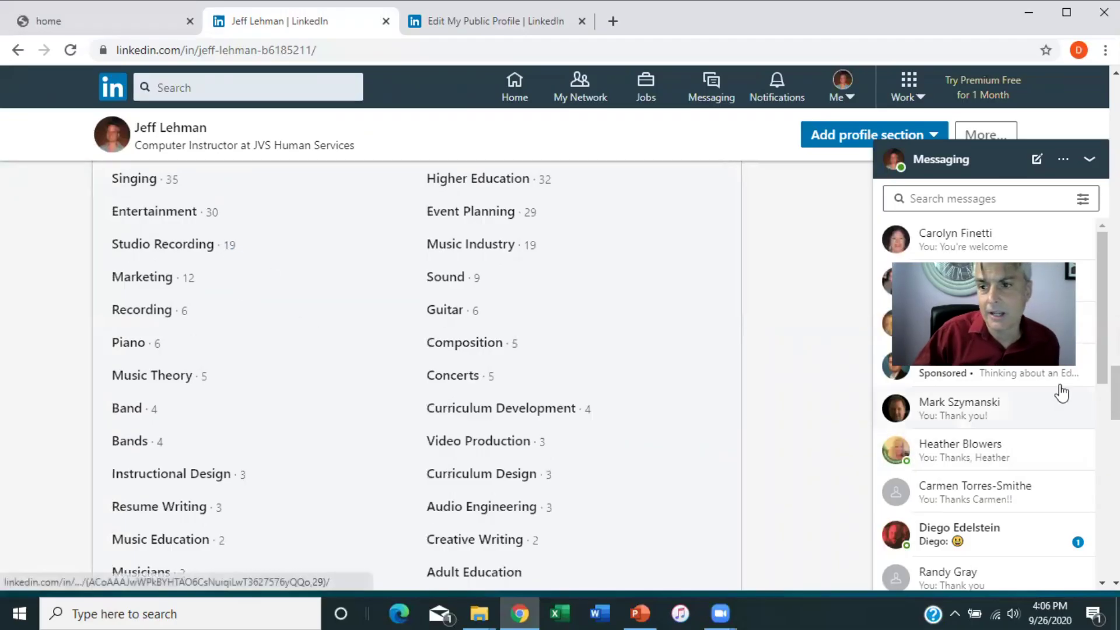
{"action": "scroll", "coordinate": [1114, 362], "scroll_direction": "up", "scroll_amount": 8}
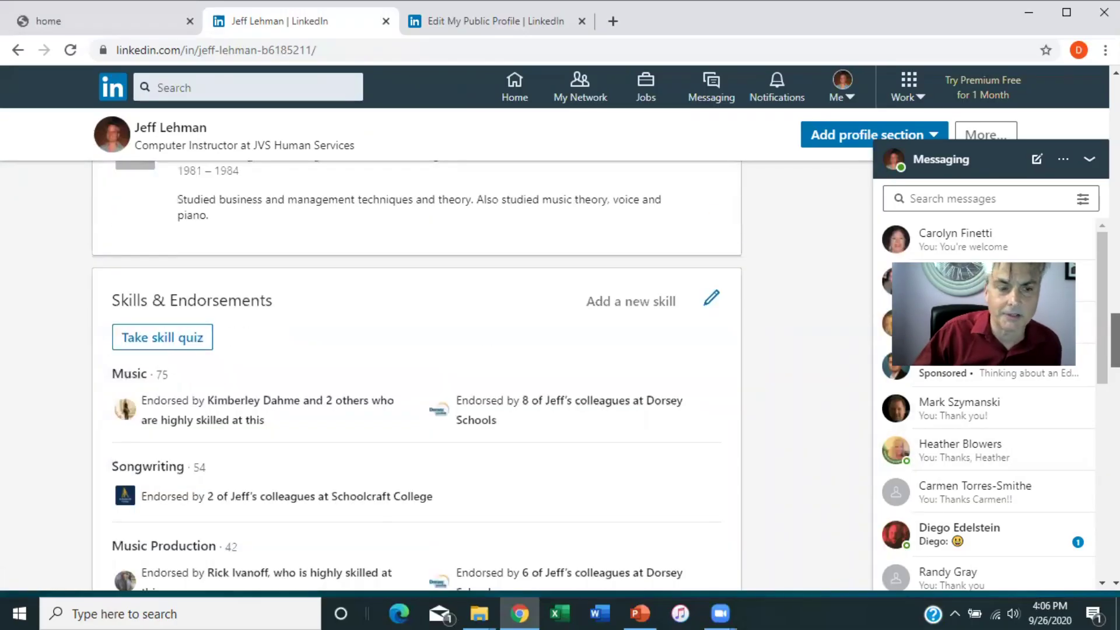
{"action": "scroll", "coordinate": [416, 376], "scroll_direction": "down", "scroll_amount": 1}
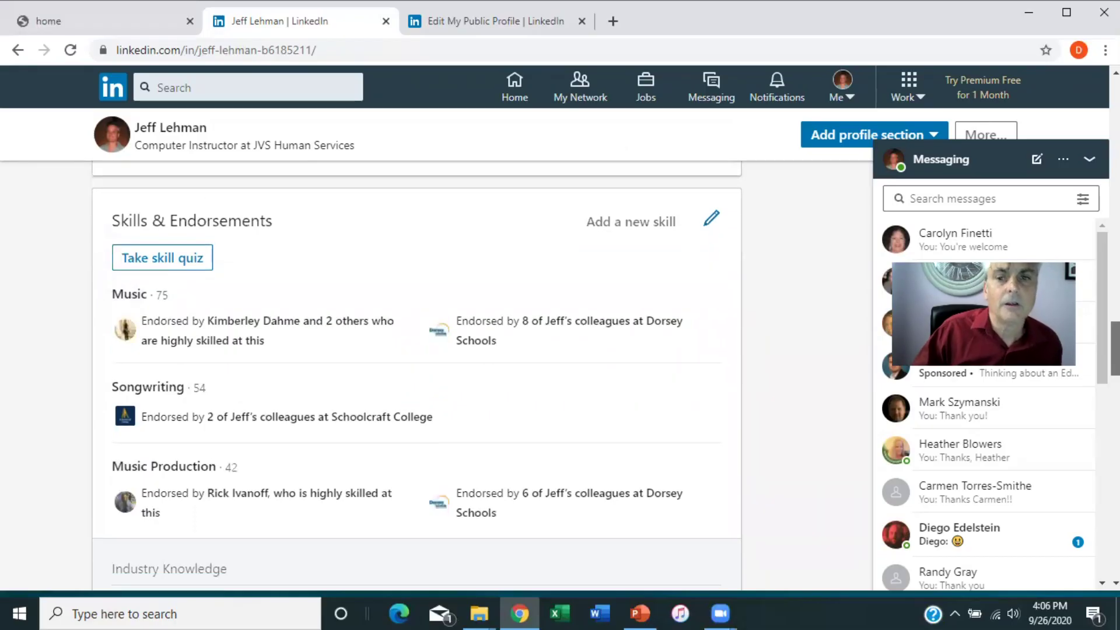
{"action": "scroll", "coordinate": [416, 376], "scroll_direction": "down", "scroll_amount": 1}
{"action": "scroll", "coordinate": [416, 377], "scroll_direction": "down", "scroll_amount": 5}
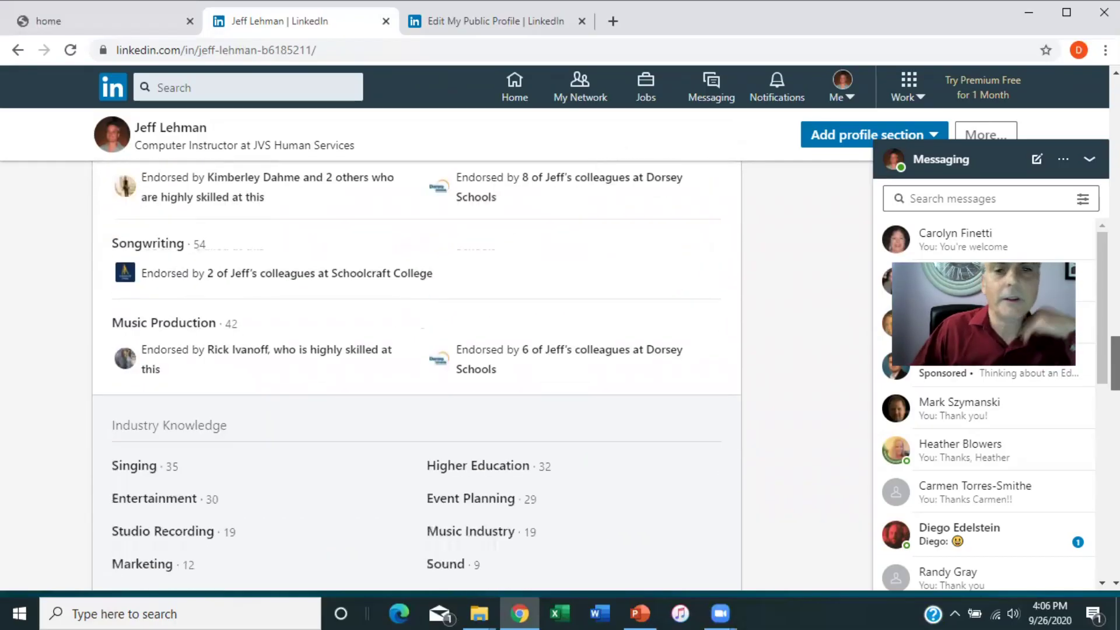
{"action": "scroll", "coordinate": [417, 376], "scroll_direction": "down", "scroll_amount": 1}
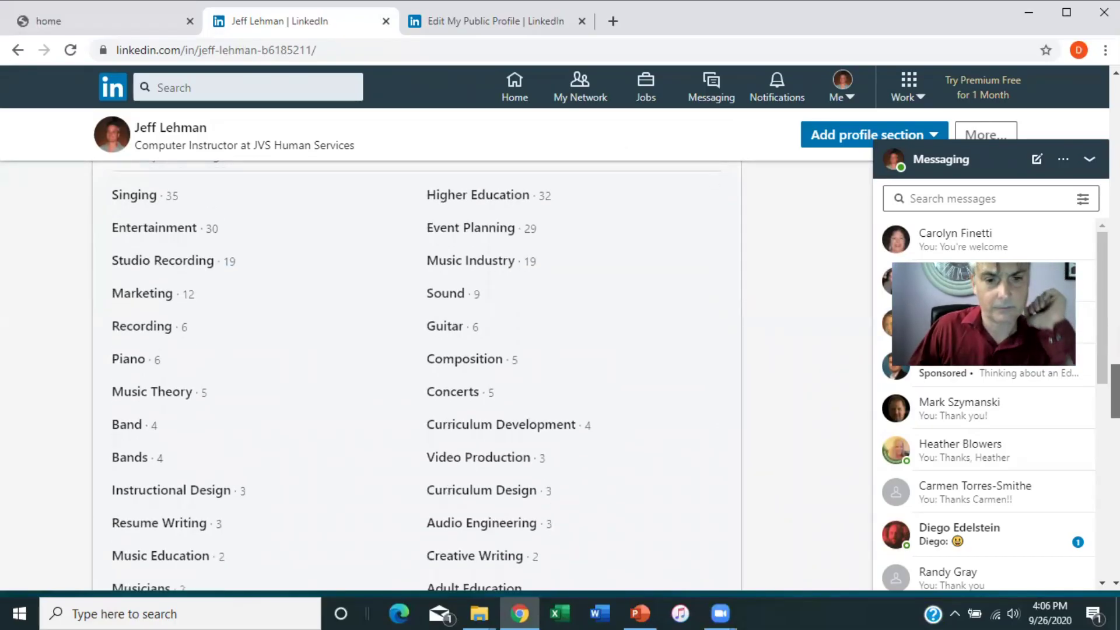
{"action": "scroll", "coordinate": [417, 376], "scroll_direction": "up", "scroll_amount": 3}
{"action": "scroll", "coordinate": [416, 376], "scroll_direction": "up", "scroll_amount": 4}
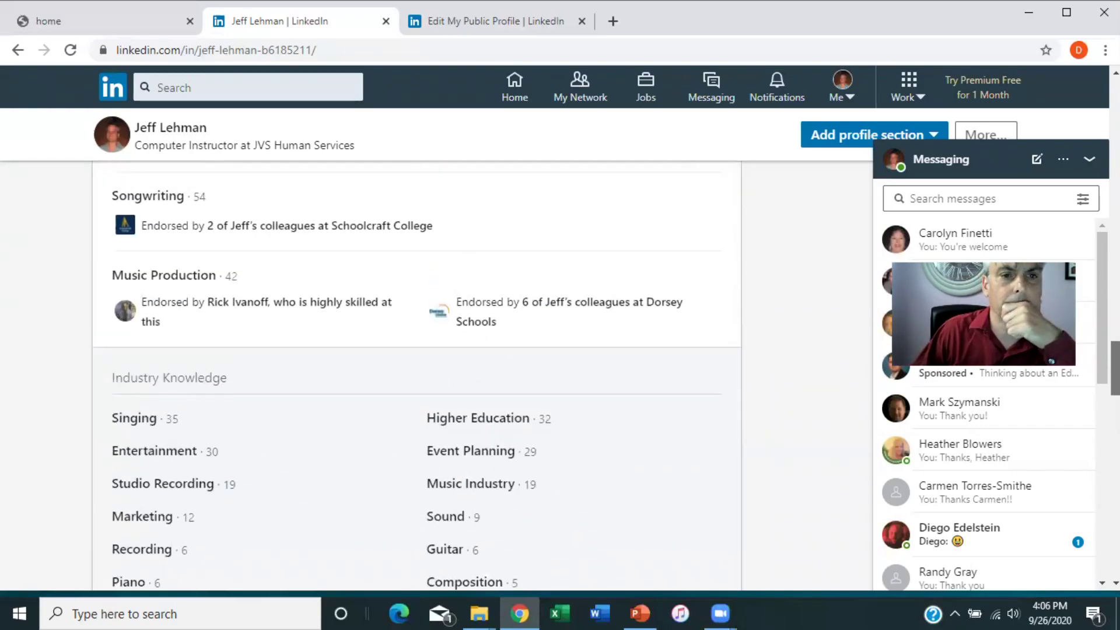
{"action": "scroll", "coordinate": [416, 376], "scroll_direction": "down", "scroll_amount": 6}
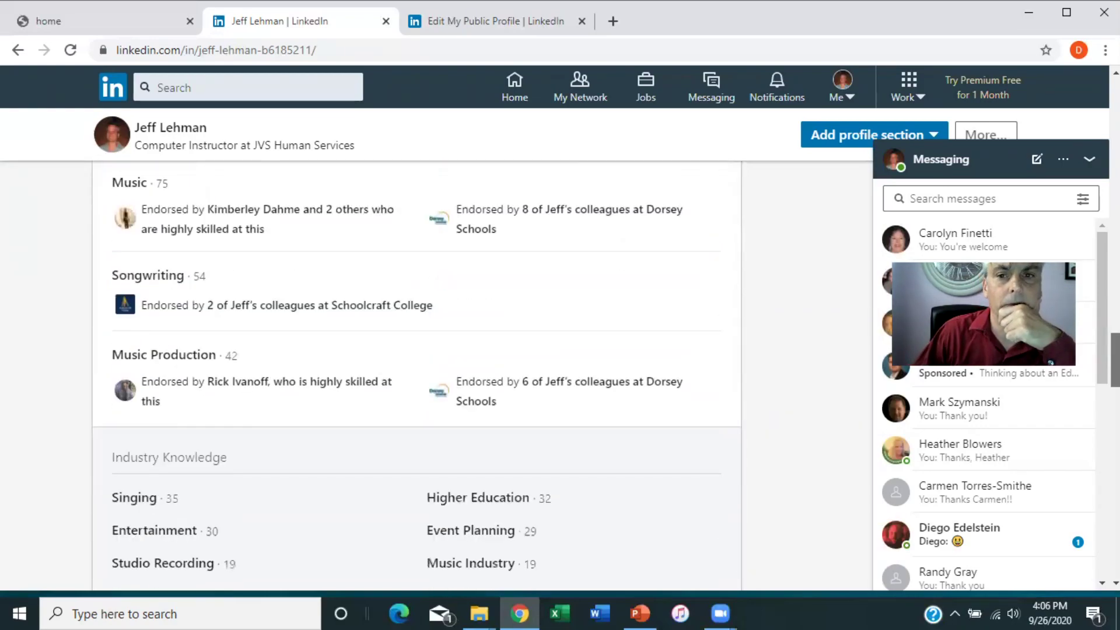
{"action": "scroll", "coordinate": [417, 377], "scroll_direction": "up", "scroll_amount": 3}
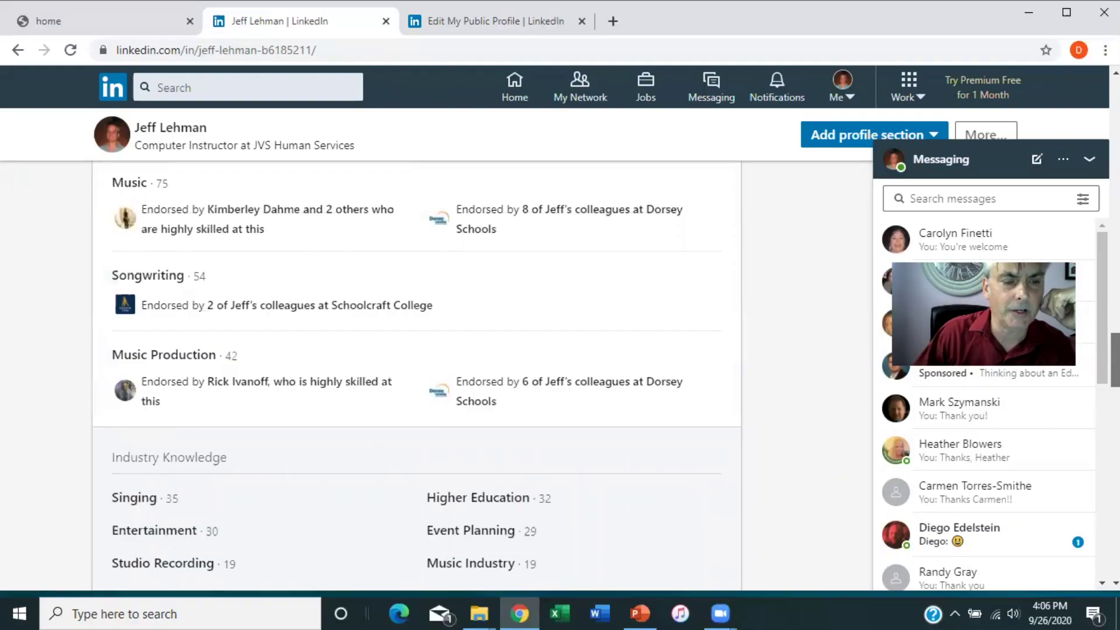
{"action": "scroll", "coordinate": [416, 376], "scroll_direction": "up", "scroll_amount": 2}
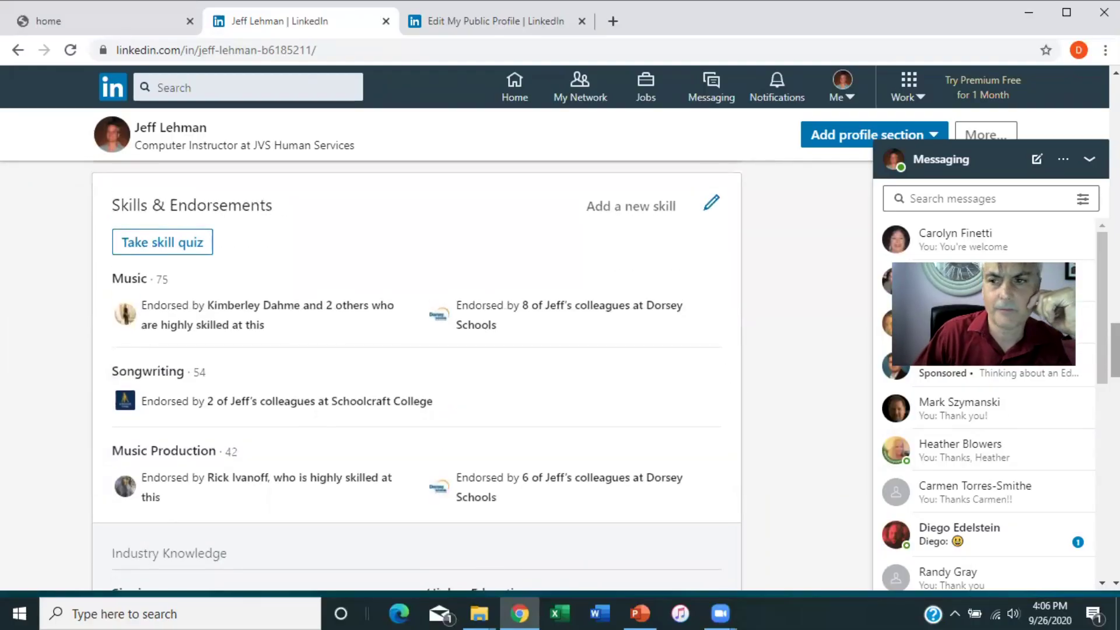
{"action": "scroll", "coordinate": [416, 376], "scroll_direction": "down", "scroll_amount": 10}
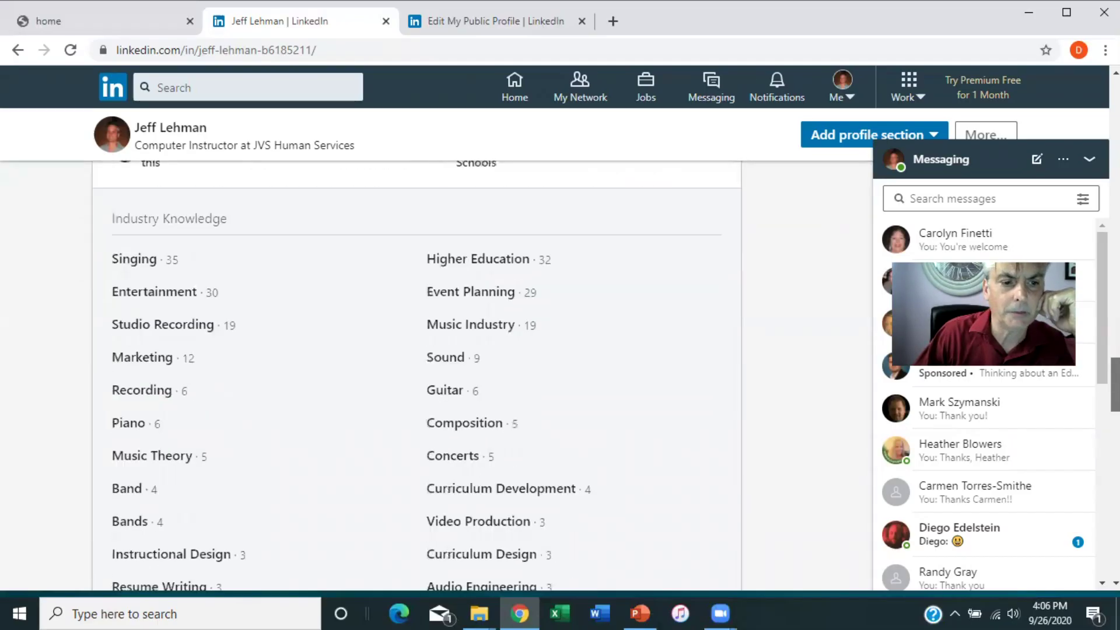
Step: Start a request in the profile's Recommendations section and choose the connection to ask for a recommendation
{"action": "scroll", "coordinate": [416, 376], "scroll_direction": "down", "scroll_amount": 10}
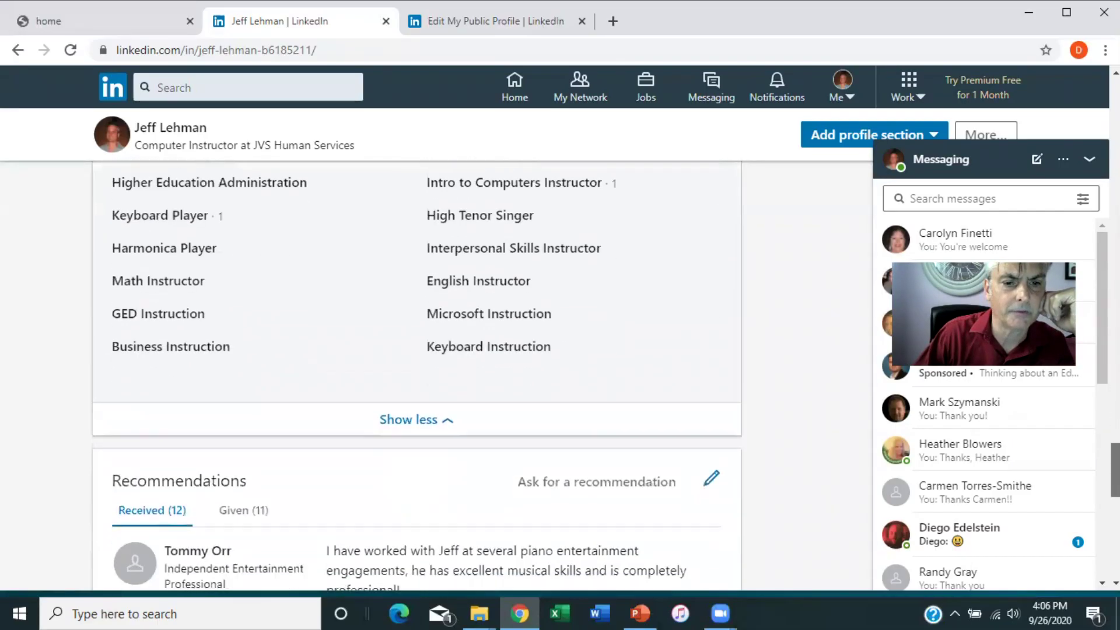
{"action": "scroll", "coordinate": [673, 310], "scroll_direction": "down", "scroll_amount": 4}
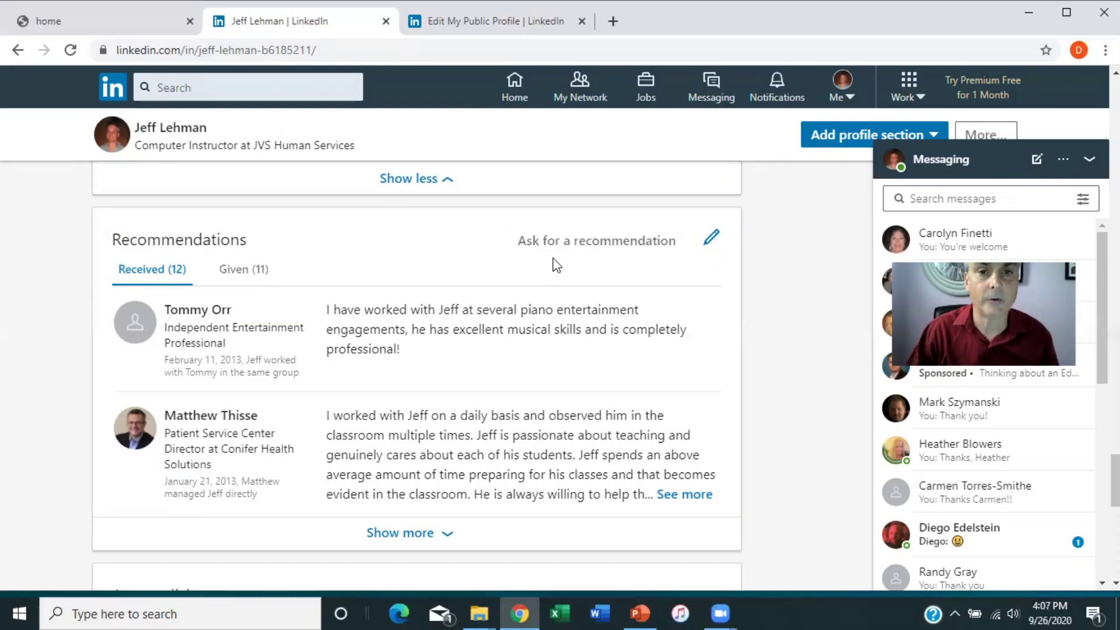
{"action": "left_click", "coordinate": [555, 239]}
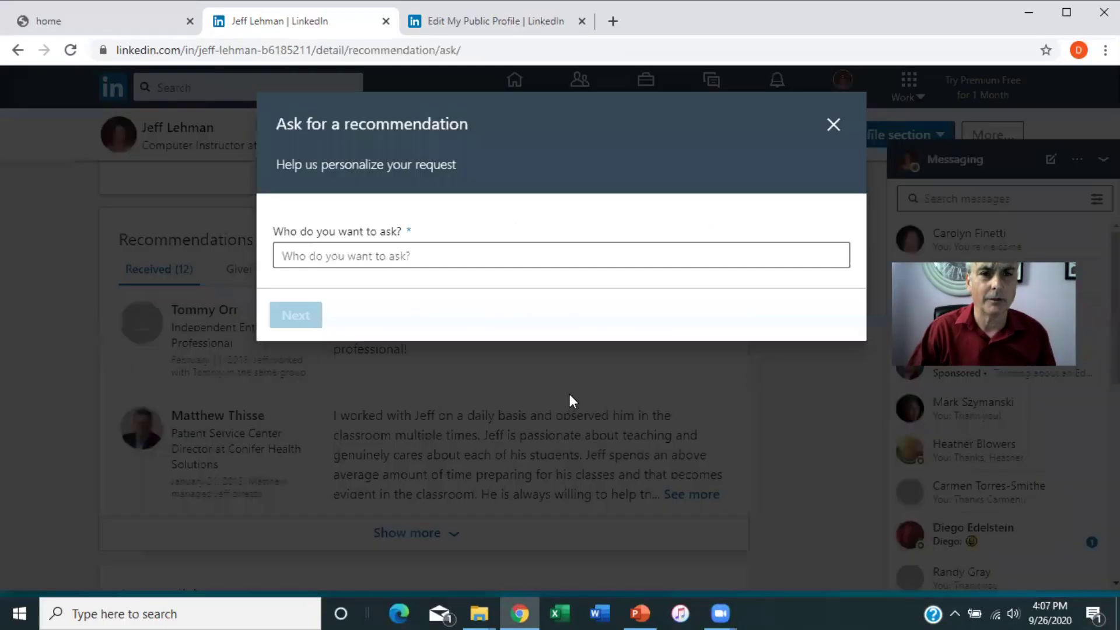
{"action": "left_click", "coordinate": [320, 263]}
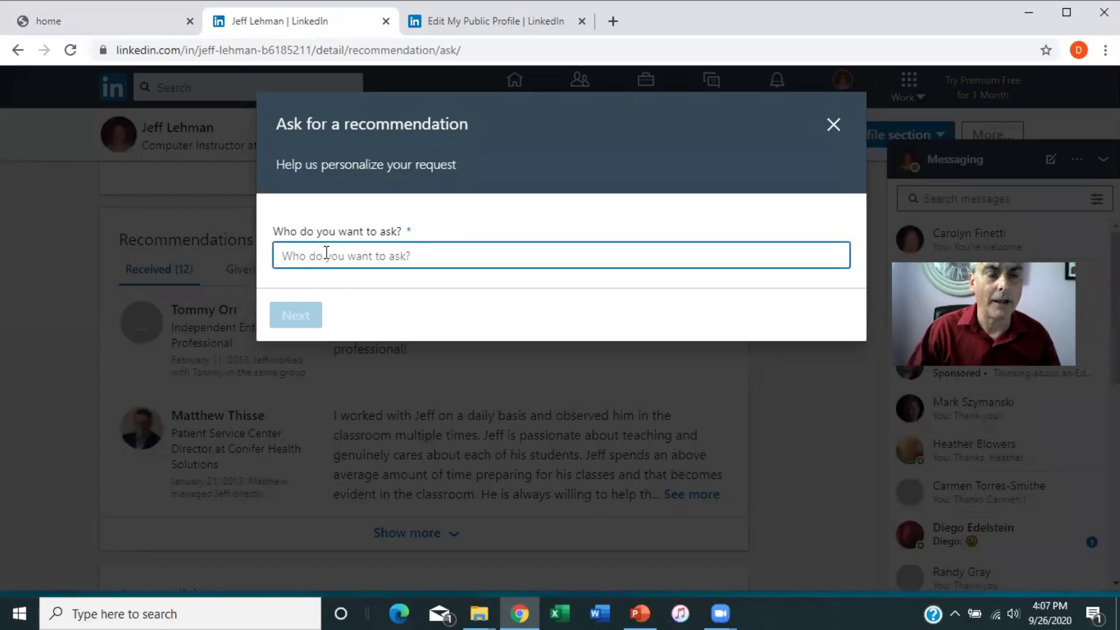
{"action": "type", "text": "Donn"}
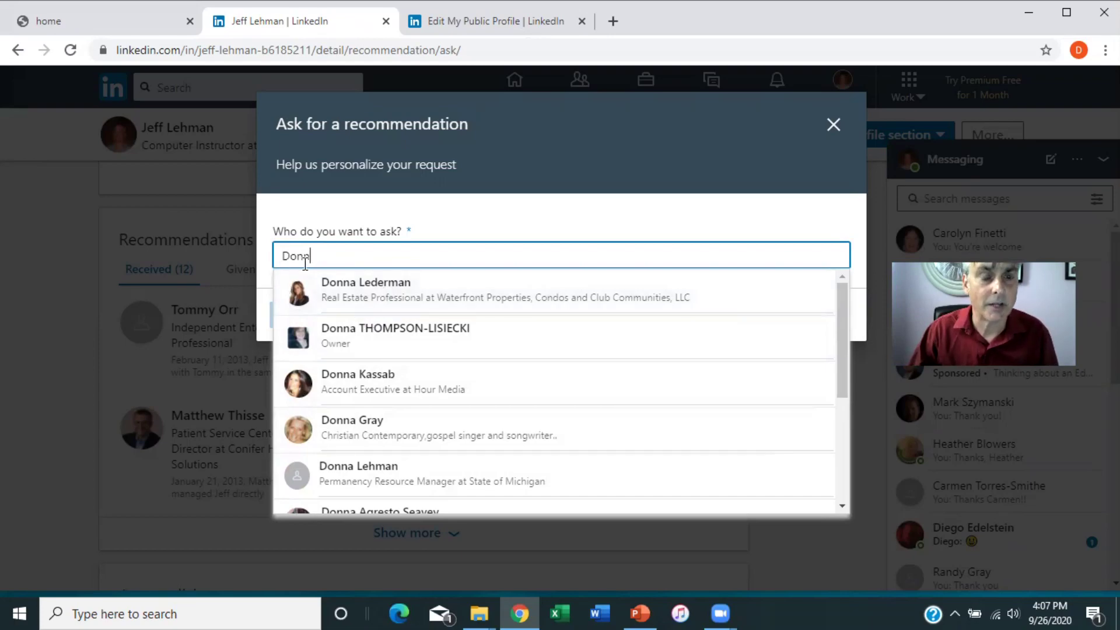
{"action": "left_click", "coordinate": [387, 297]}
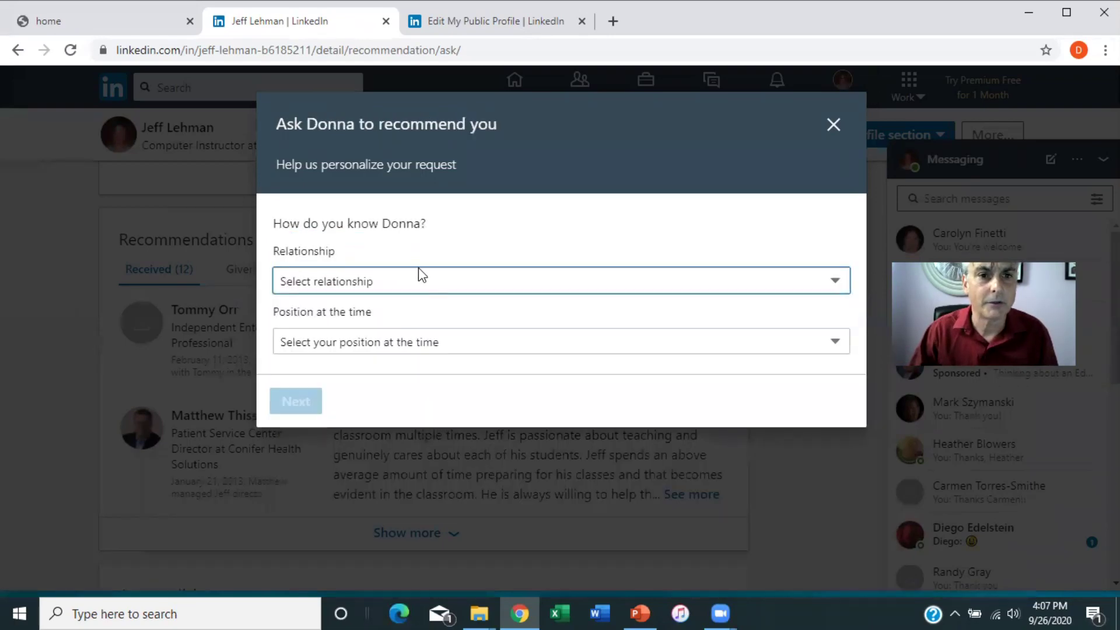
Step: Set the relationship to the contact having managed you directly and the position at the time to CEO at Musicom
{"action": "left_click", "coordinate": [839, 286]}
{"action": "left_click", "coordinate": [401, 320]}
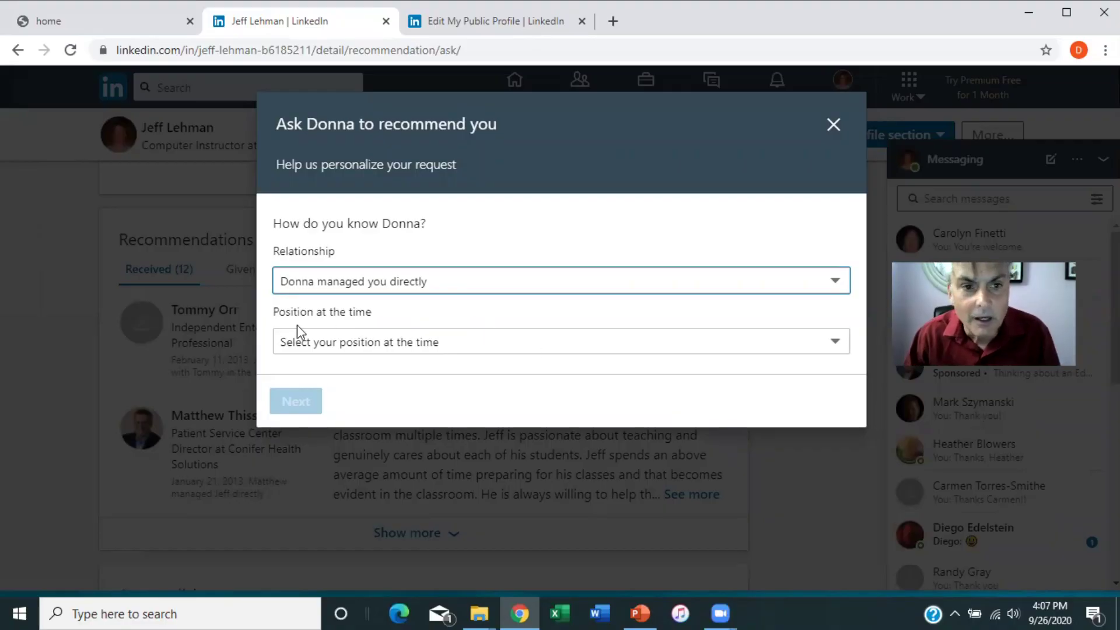
{"action": "left_click", "coordinate": [835, 340]}
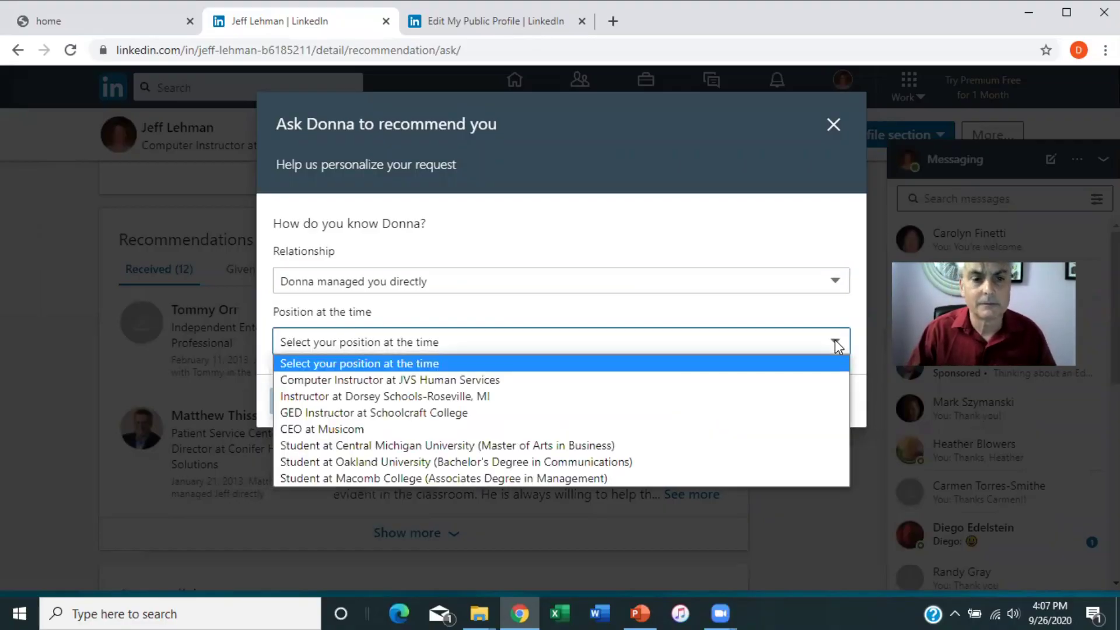
{"action": "left_click", "coordinate": [365, 433]}
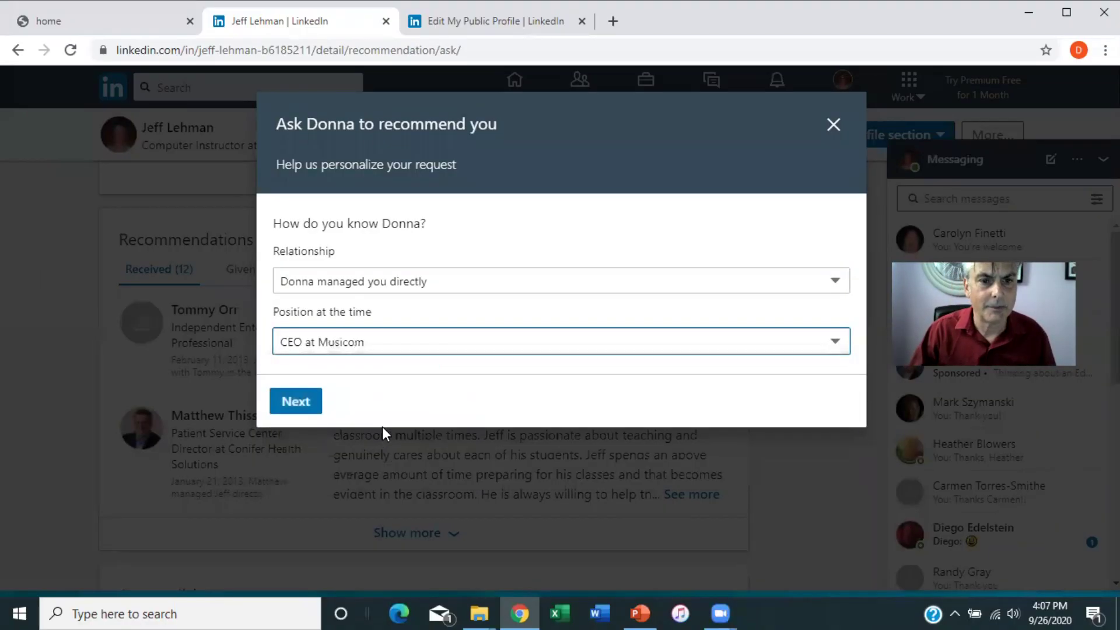
Step: Continue to the request's personalized message, select its default text, and close the request without sending it
{"action": "left_click", "coordinate": [298, 402]}
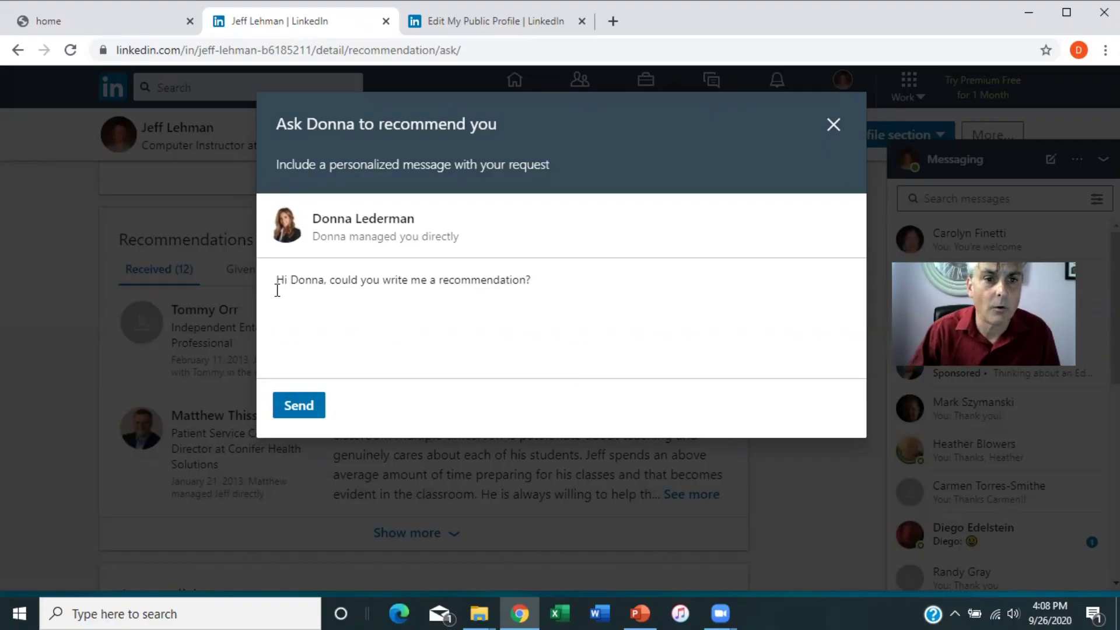
{"action": "left_click_drag", "start_coordinate": [277, 280], "coordinate": [574, 294]}
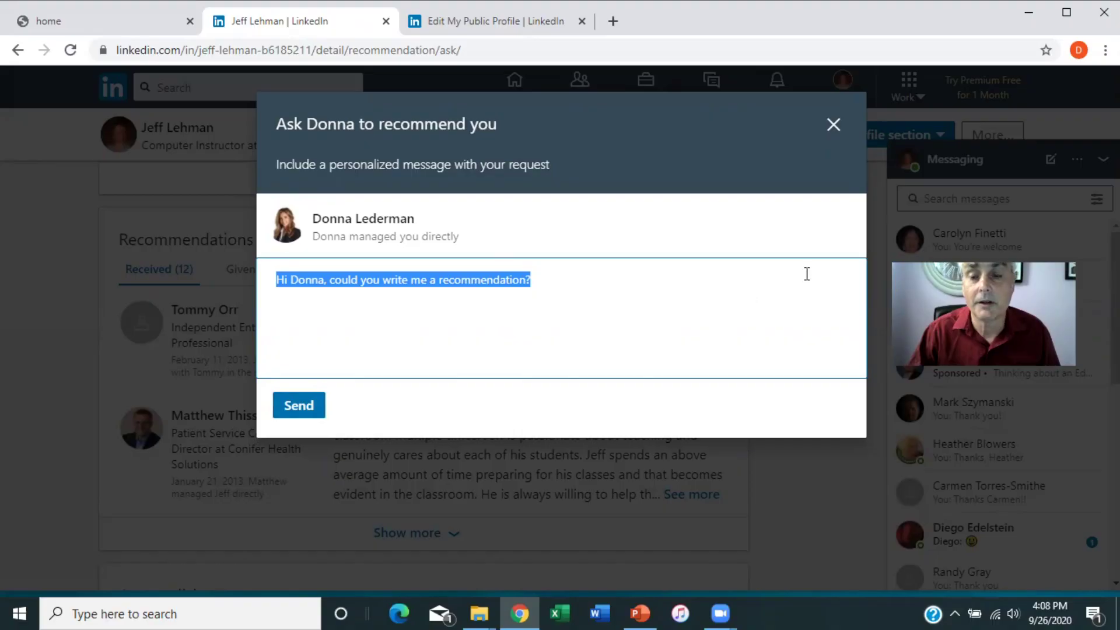
{"action": "left_click", "coordinate": [834, 125]}
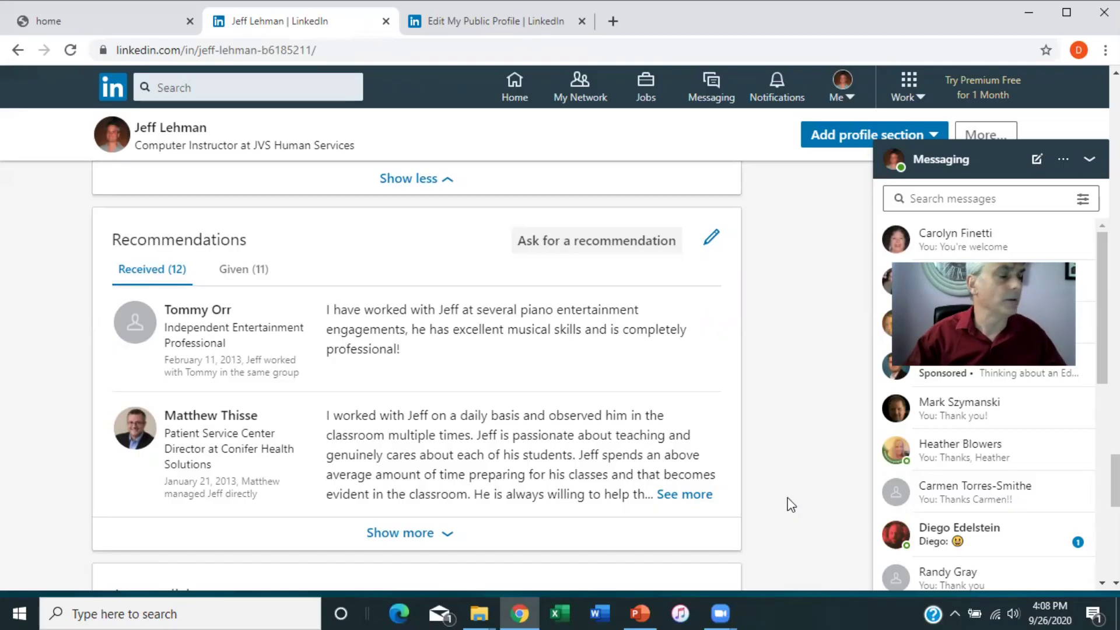
{"action": "scroll", "coordinate": [803, 485], "scroll_direction": "down", "scroll_amount": 10}
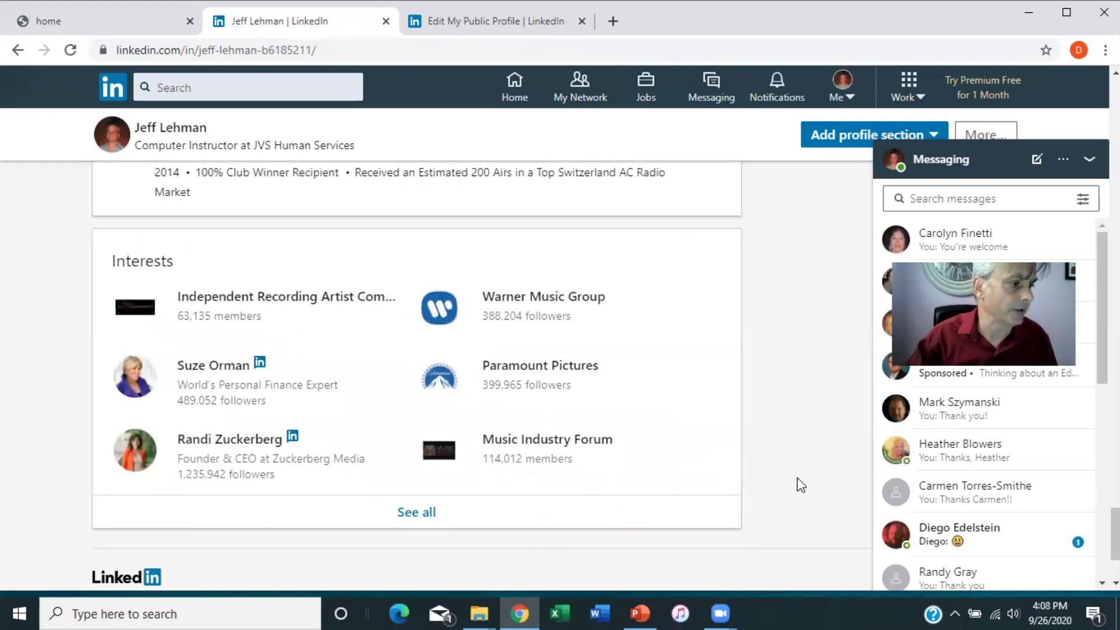
{"action": "scroll", "coordinate": [801, 486], "scroll_direction": "up", "scroll_amount": 10}
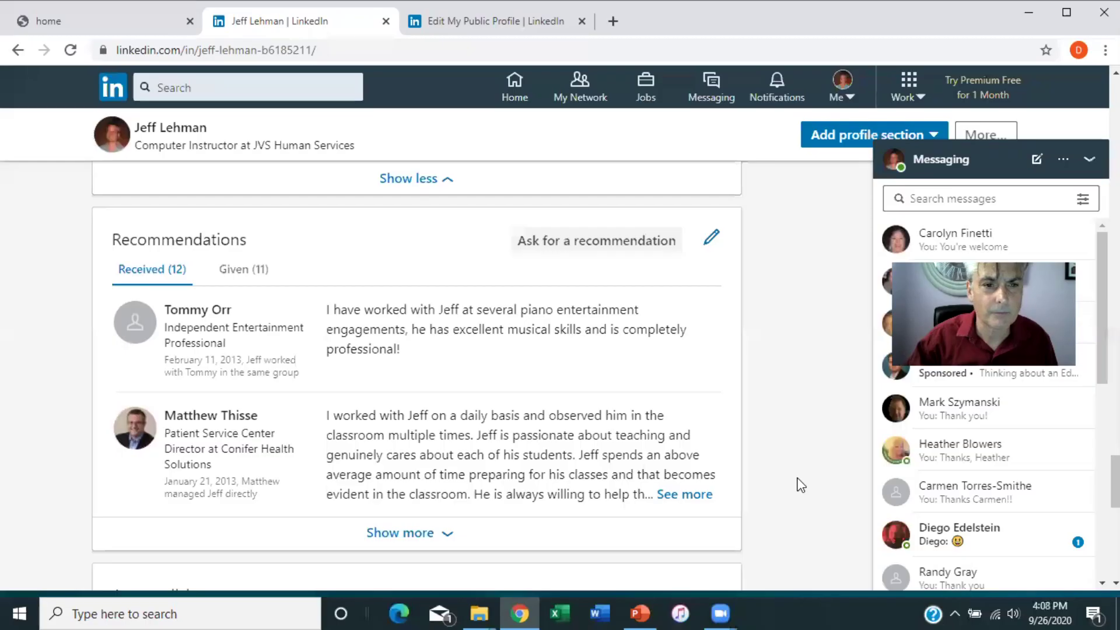
{"action": "scroll", "coordinate": [801, 486], "scroll_direction": "up", "scroll_amount": 15}
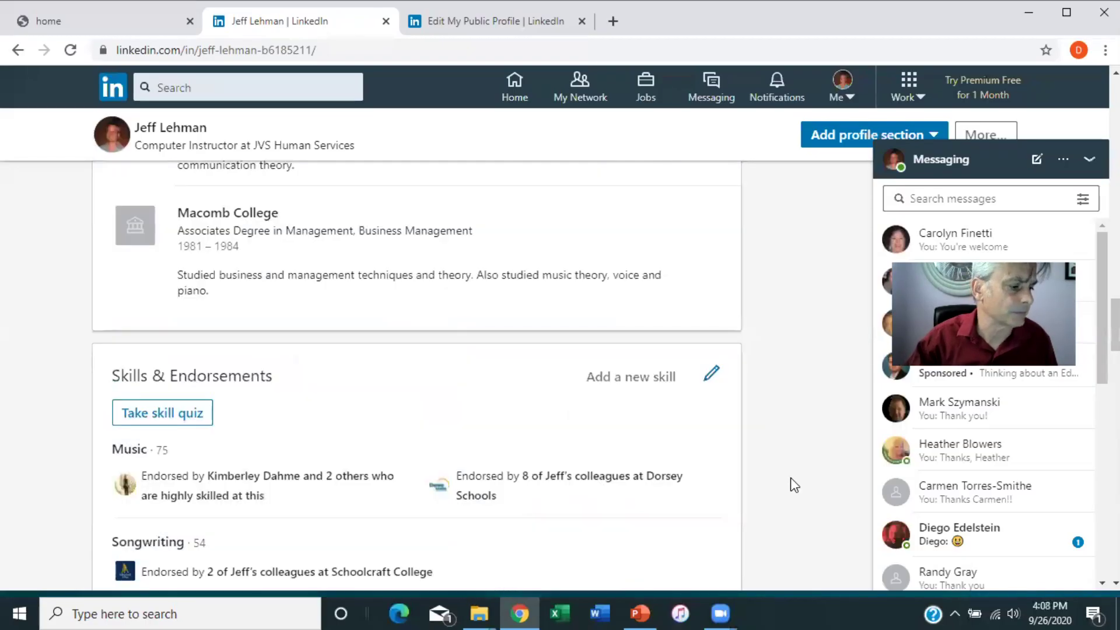
{"action": "scroll", "coordinate": [794, 485], "scroll_direction": "up", "scroll_amount": 6}
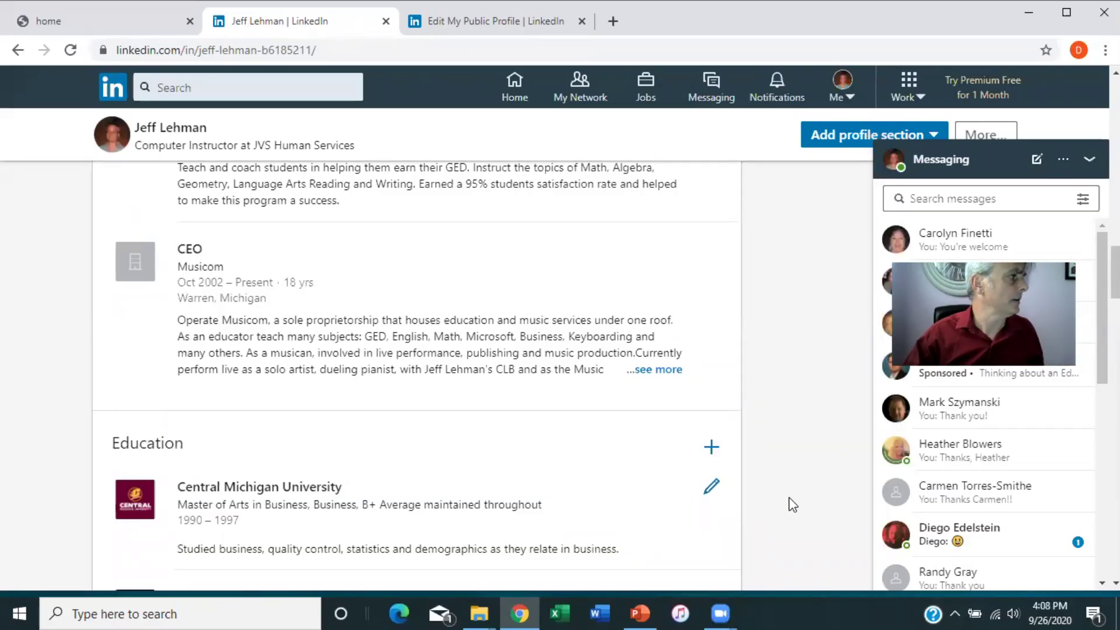
{"action": "scroll", "coordinate": [789, 502], "scroll_direction": "up", "scroll_amount": 15}
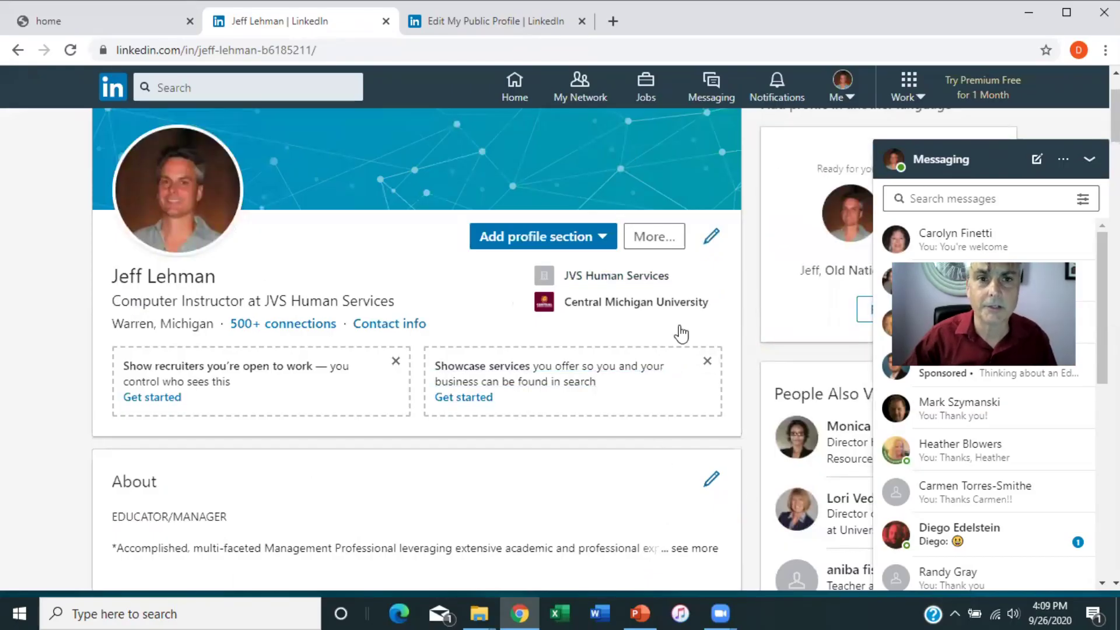
Step: Go to the Jobs page and search for teacher jobs in the Detroit Metropolitan Area
{"action": "left_click_drag", "start_coordinate": [751, 9], "coordinate": [623, 184]}
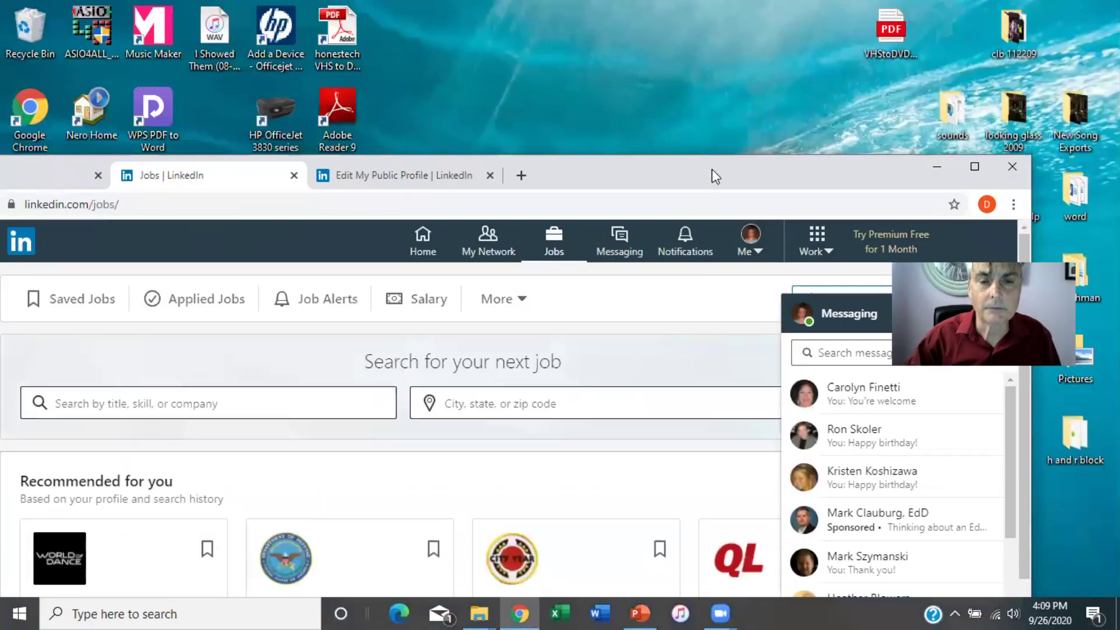
{"action": "left_click_drag", "start_coordinate": [715, 165], "coordinate": [774, 11]}
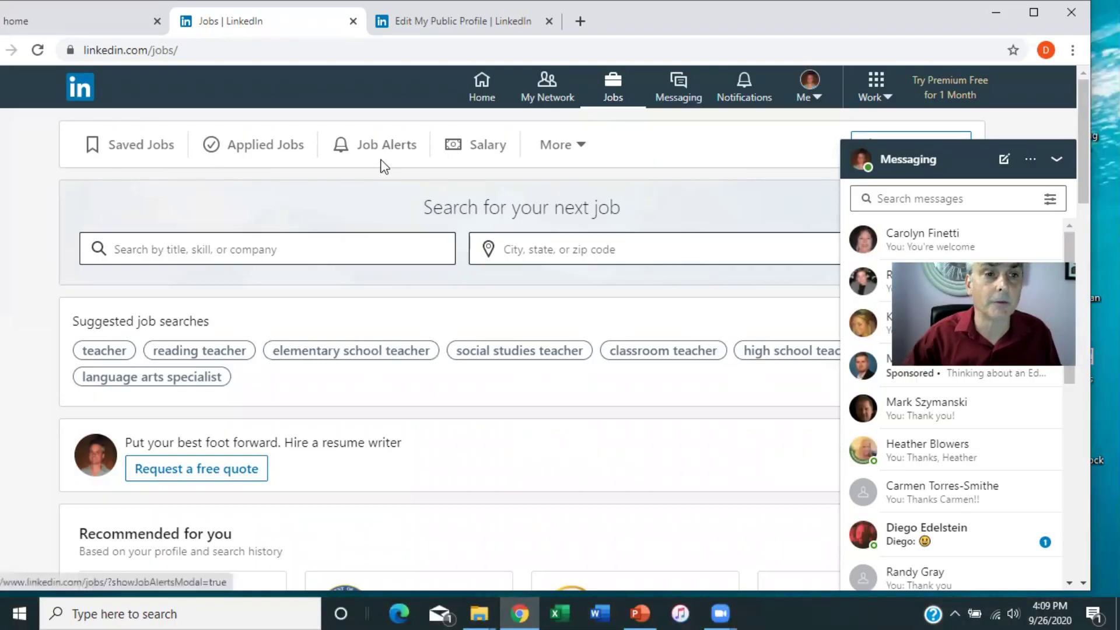
{"action": "left_click", "coordinate": [155, 249]}
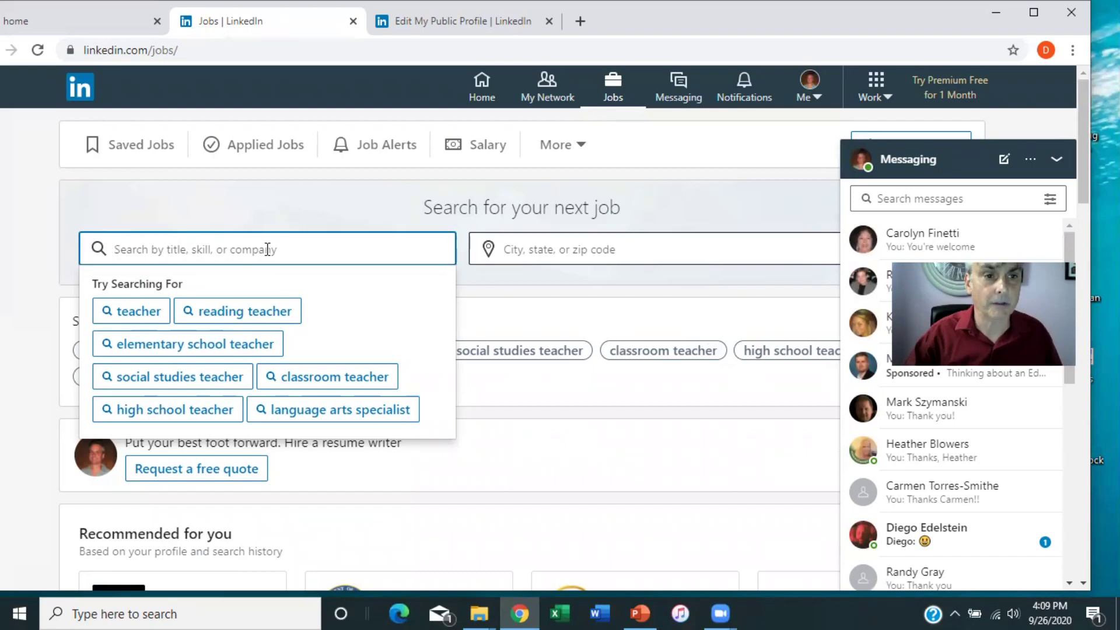
{"action": "type", "text": "teacher"}
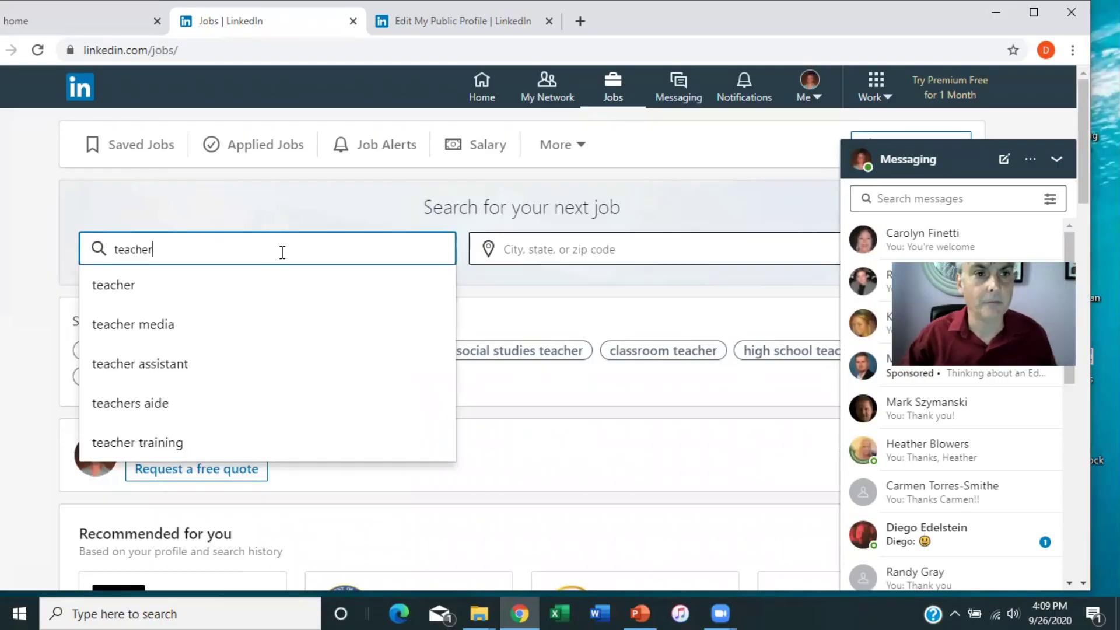
{"action": "left_click", "coordinate": [549, 244]}
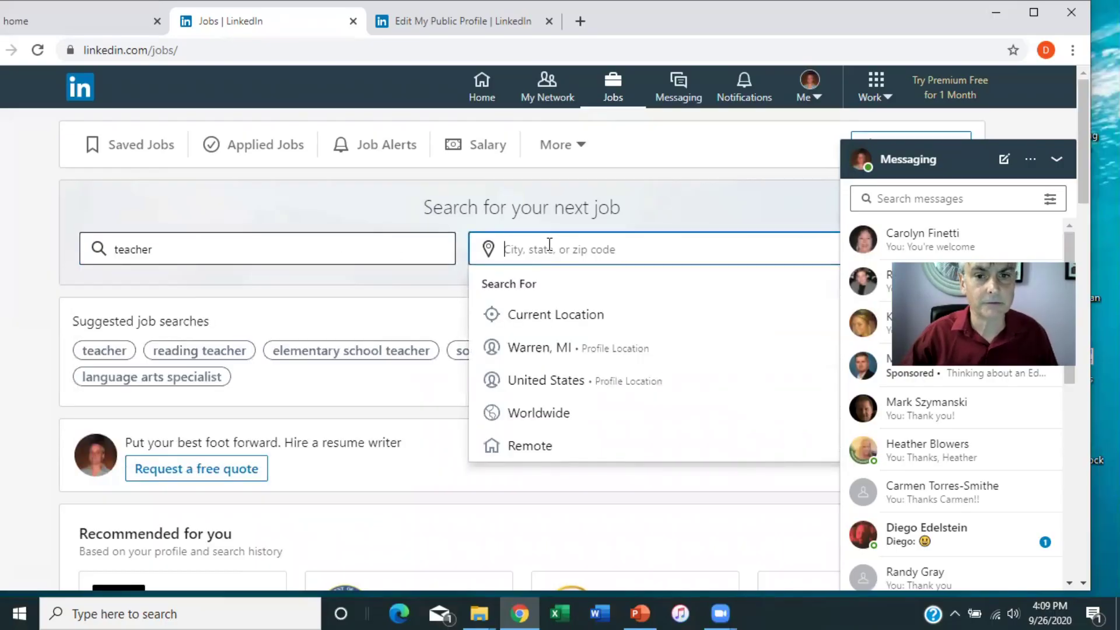
{"action": "type", "text": "Detroit"}
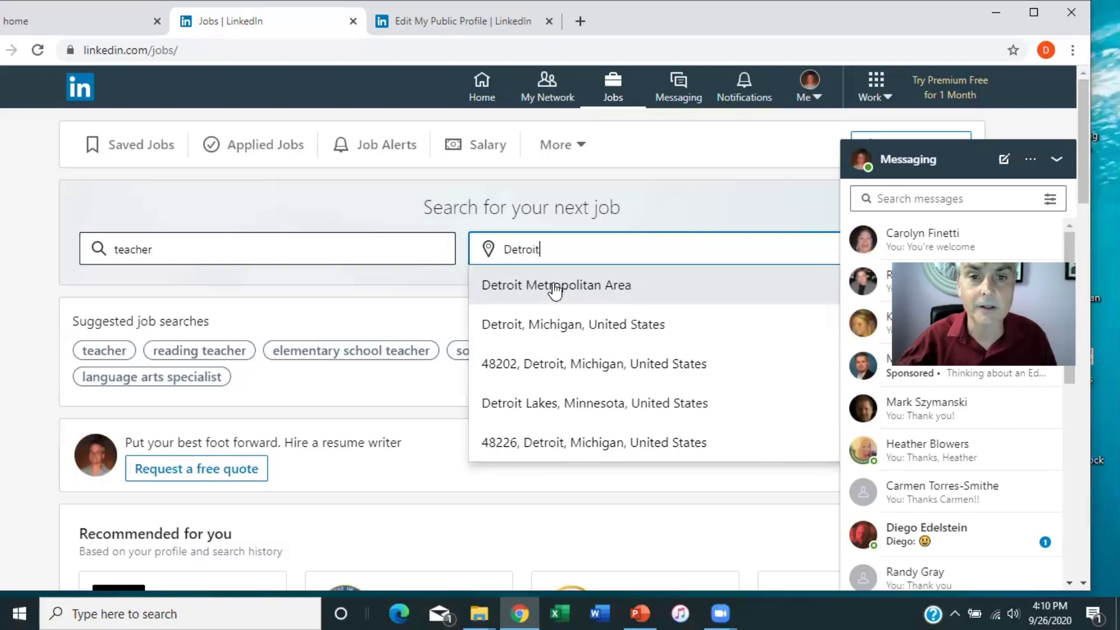
{"action": "key", "text": "Return"}
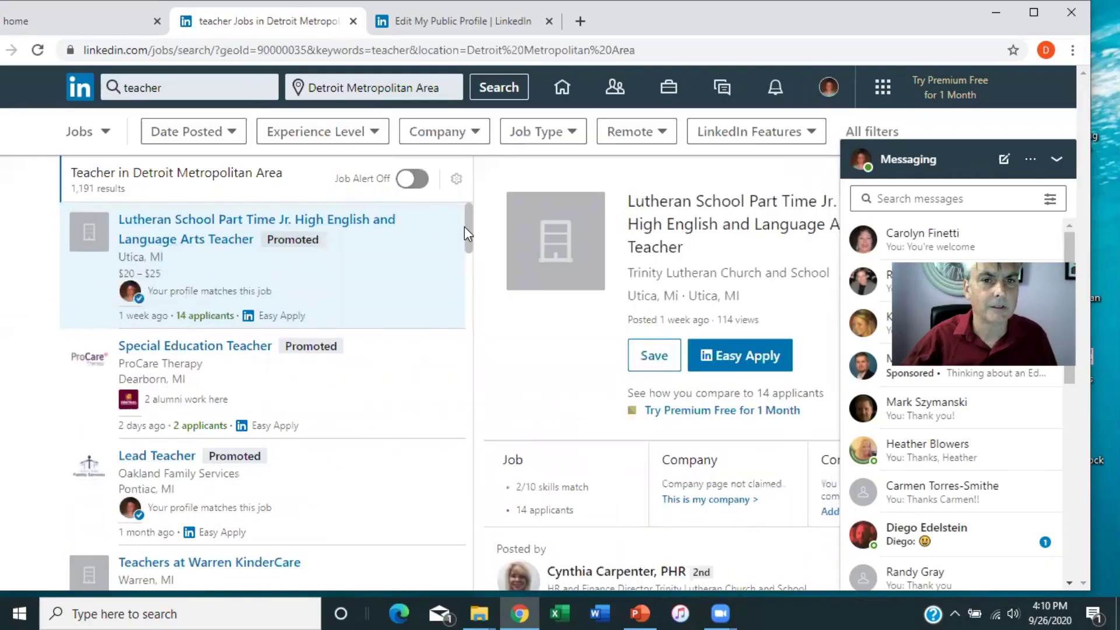
Step: Look through the list of teacher job results and return to the first listing
{"action": "left_click_drag", "start_coordinate": [466, 236], "coordinate": [470, 273]}
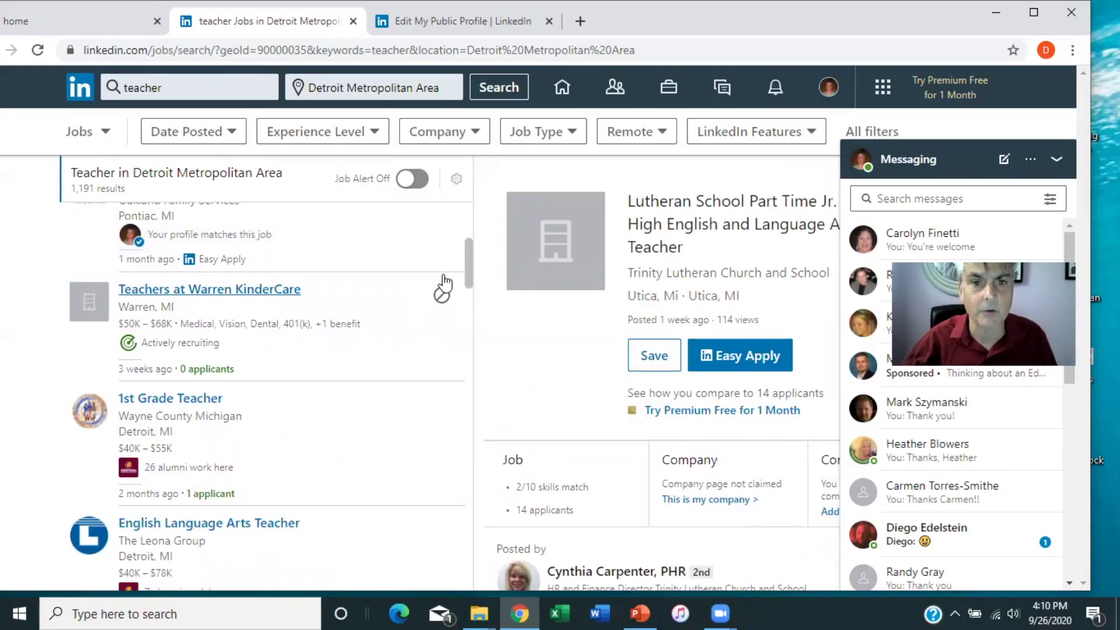
{"action": "left_click_drag", "start_coordinate": [466, 254], "coordinate": [470, 375]}
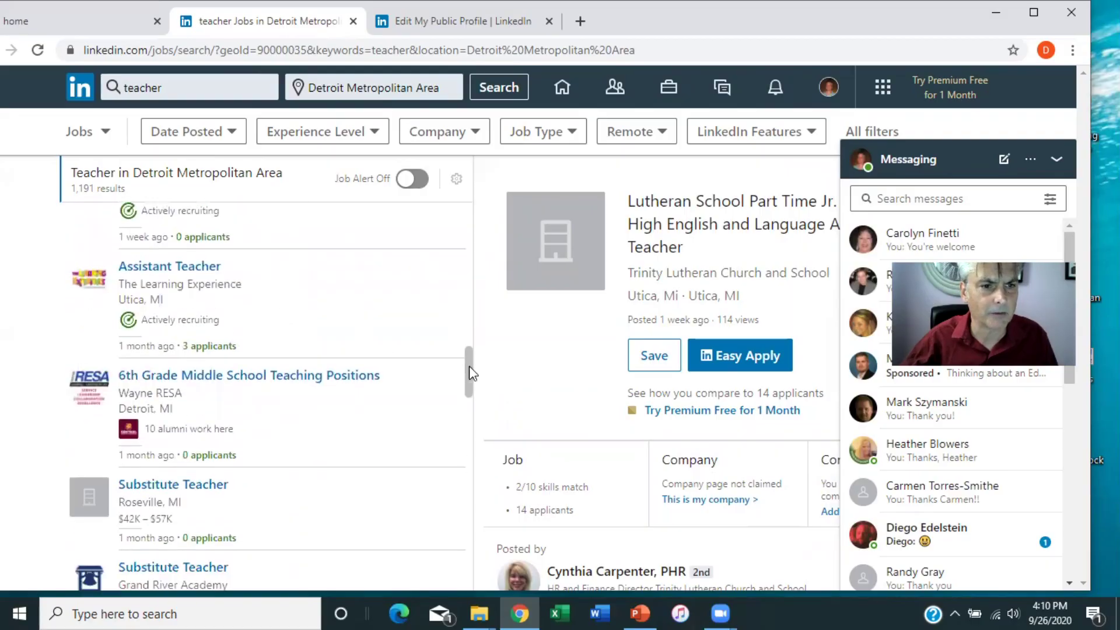
{"action": "scroll", "coordinate": [89, 230], "scroll_direction": "down", "scroll_amount": 1}
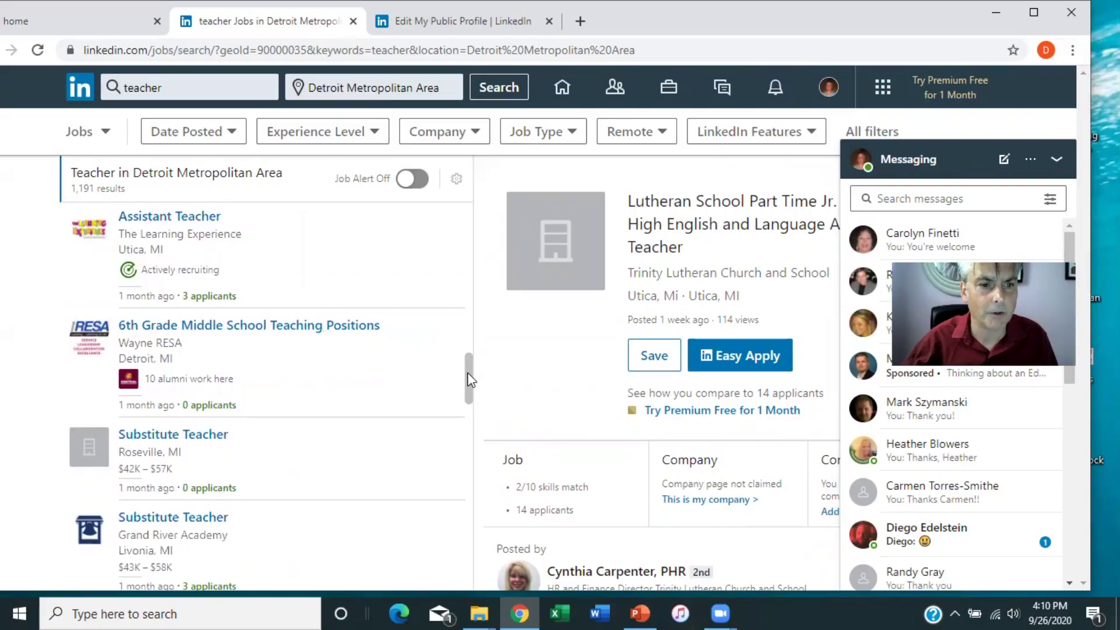
{"action": "left_click_drag", "start_coordinate": [467, 379], "coordinate": [494, 187]}
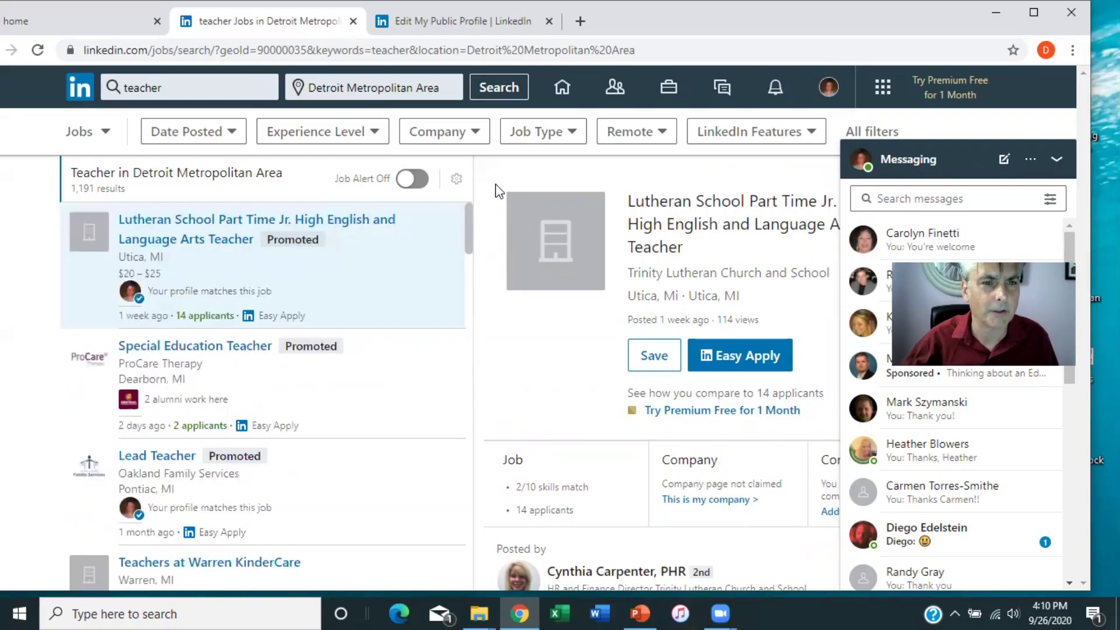
Step: View the frequency and notification settings of a job alert for the teacher search, and leave without saving it
{"action": "left_click", "coordinate": [419, 183]}
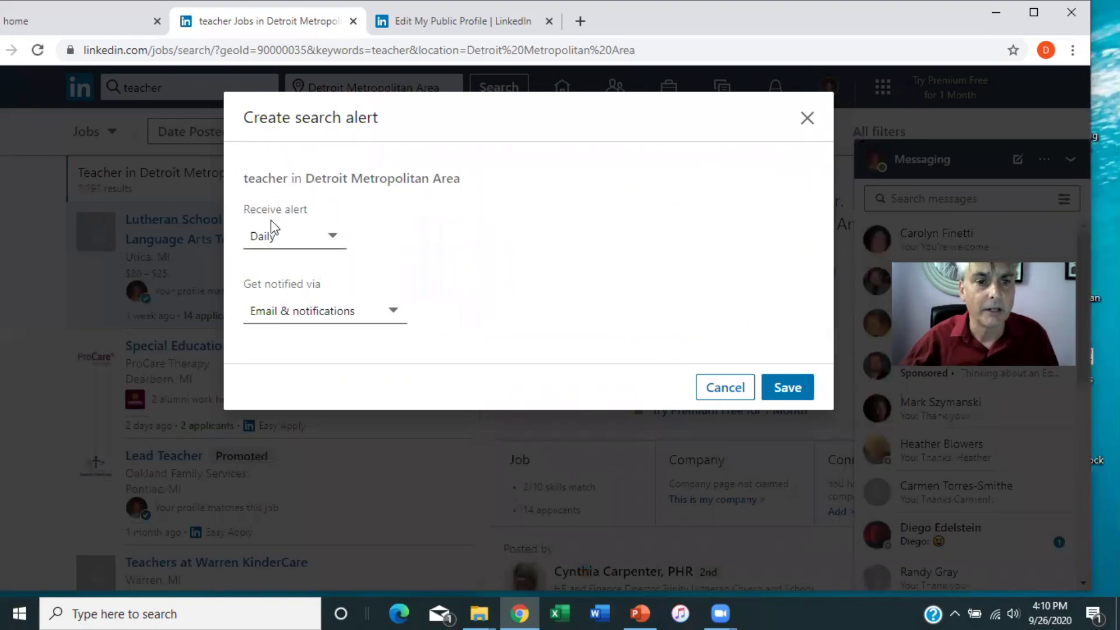
{"action": "left_click", "coordinate": [393, 314]}
{"action": "left_click", "coordinate": [394, 313]}
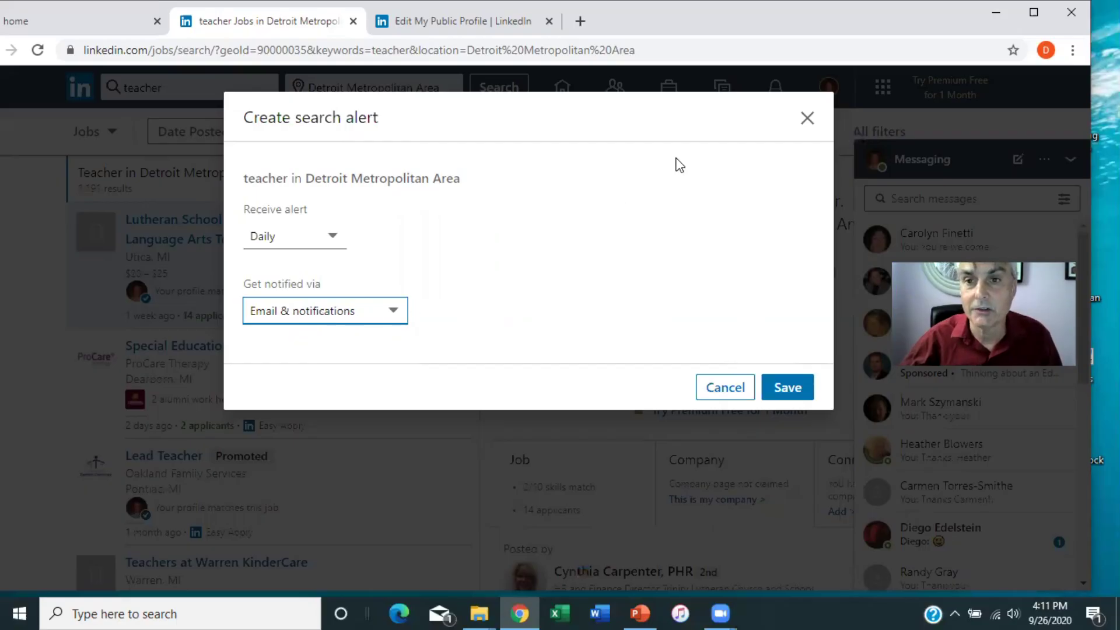
{"action": "key", "text": "Escape"}
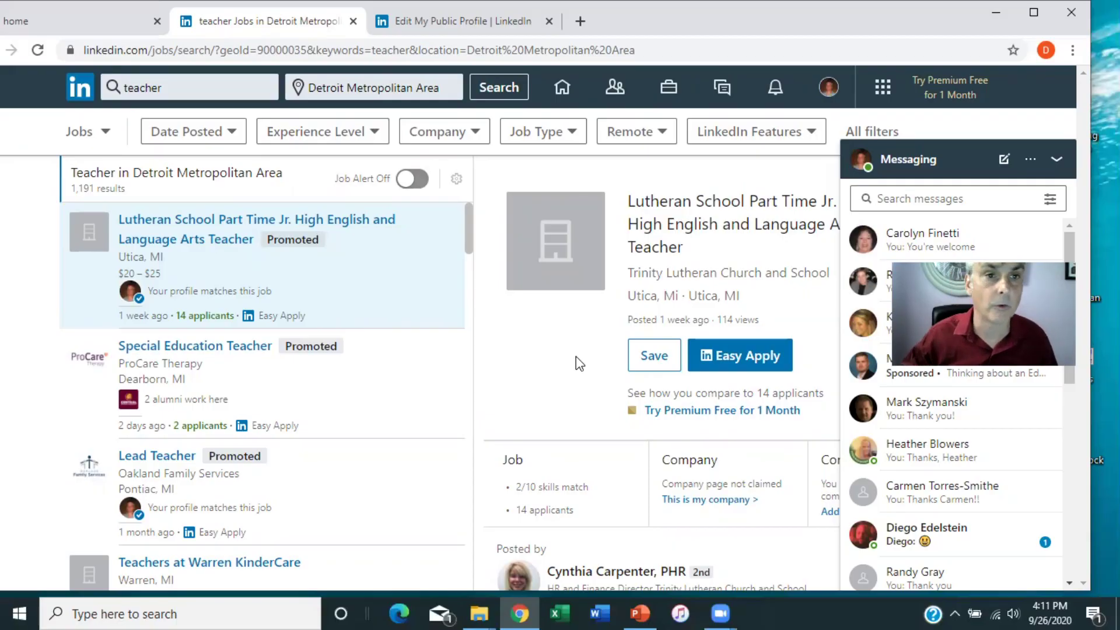
Step: Look through the job filters from Date Posted to Job Type without applying any, and open the Lead Teacher listing from Oakland Family Services
{"action": "left_click", "coordinate": [233, 135]}
{"action": "key", "text": "Tab"}
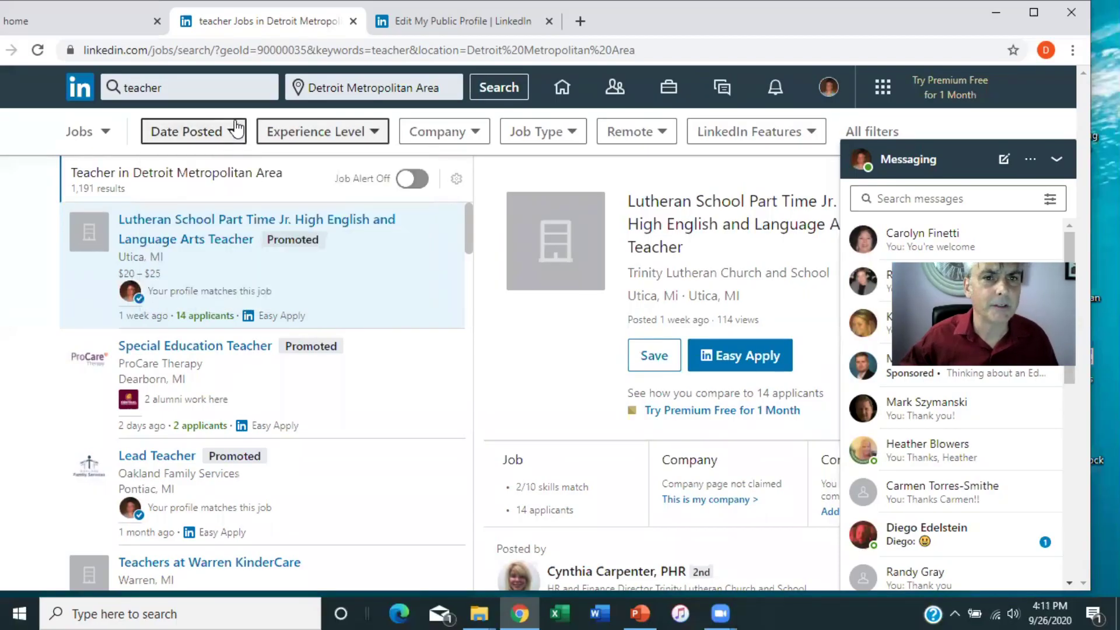
{"action": "key", "text": "Return"}
{"action": "key", "text": "Tab"}
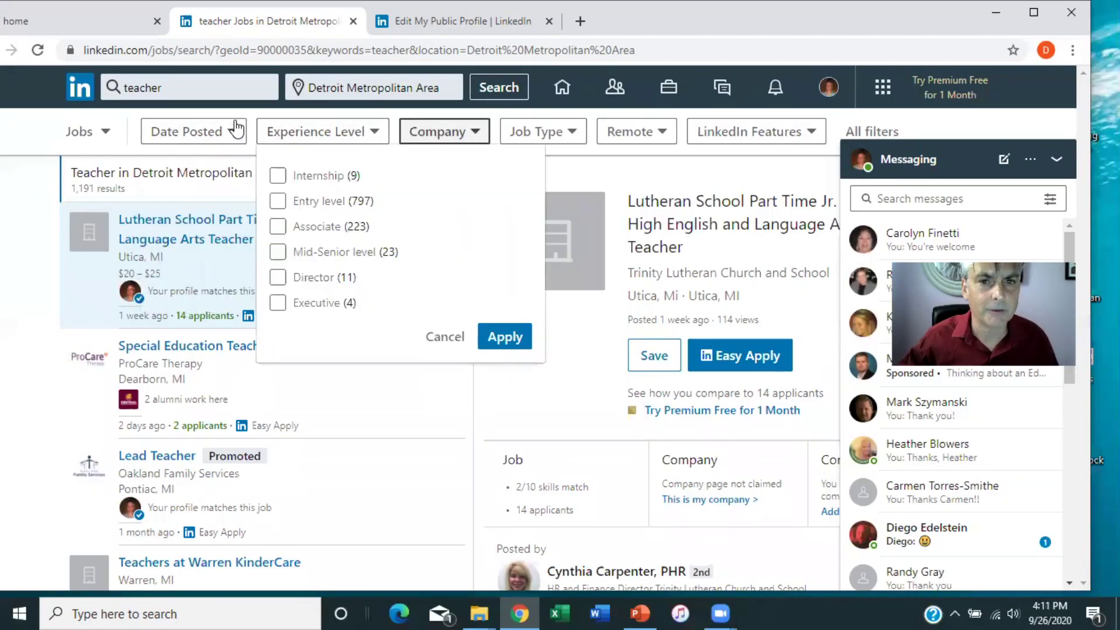
{"action": "key", "text": "Return"}
{"action": "key", "text": "Tab"}
{"action": "key", "text": "Return"}
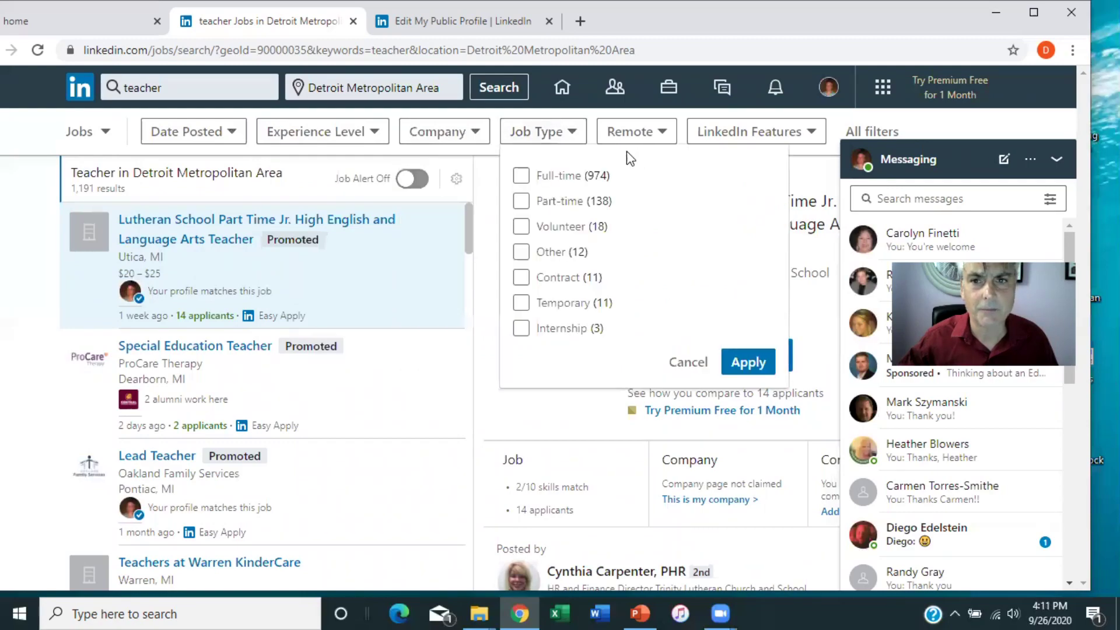
{"action": "left_click", "coordinate": [424, 447]}
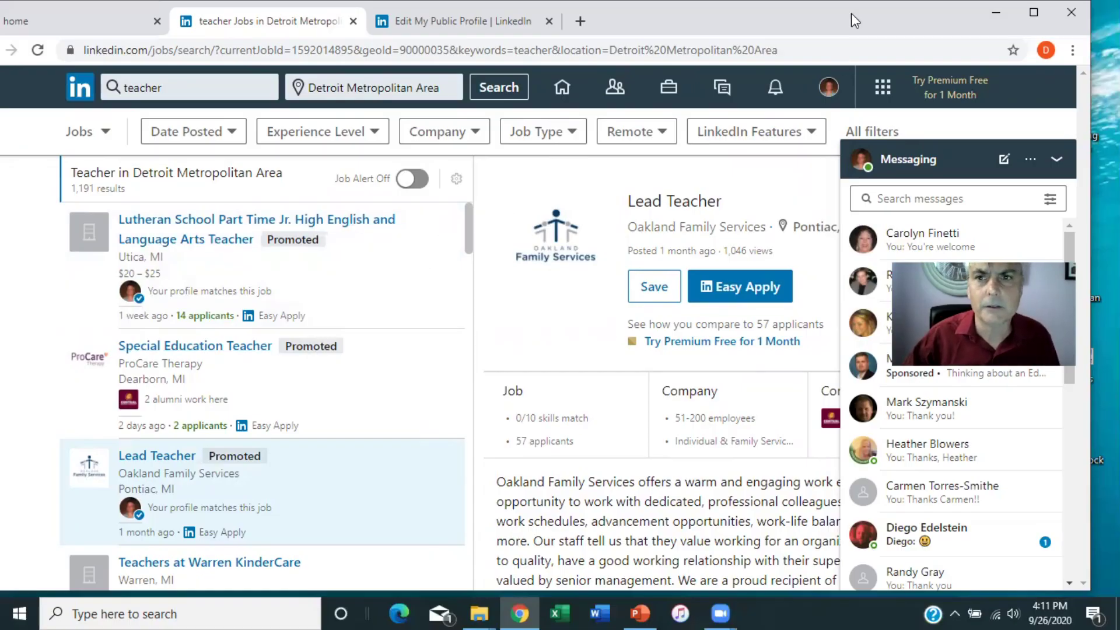
Step: Return to the home feed from the job listings, maximize the browser window, and look over the feed posts
{"action": "left_click_drag", "start_coordinate": [869, 15], "coordinate": [832, 168]}
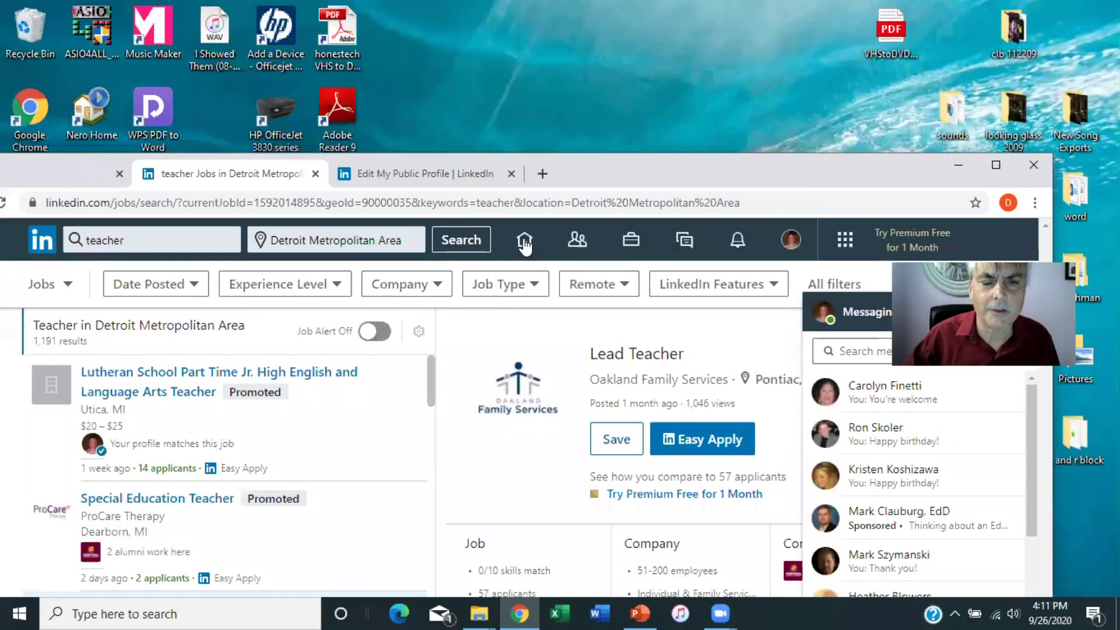
{"action": "key", "text": "alt+Left"}
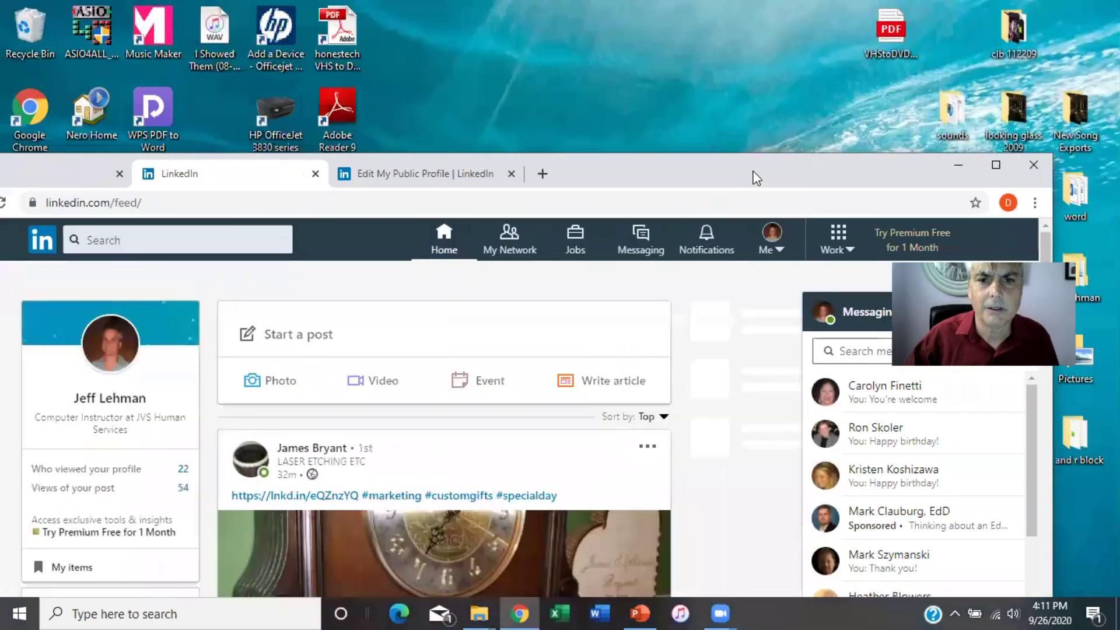
{"action": "double_click", "coordinate": [782, 165]}
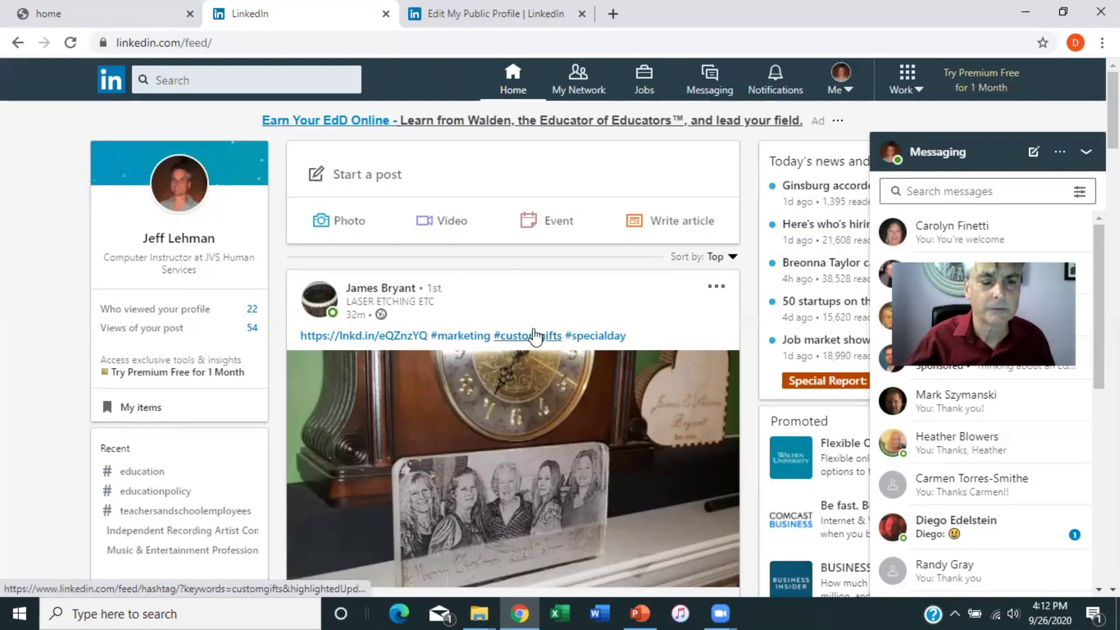
{"action": "scroll", "coordinate": [523, 324], "scroll_direction": "down", "scroll_amount": 5}
{"action": "scroll", "coordinate": [518, 327], "scroll_direction": "up", "scroll_amount": 5}
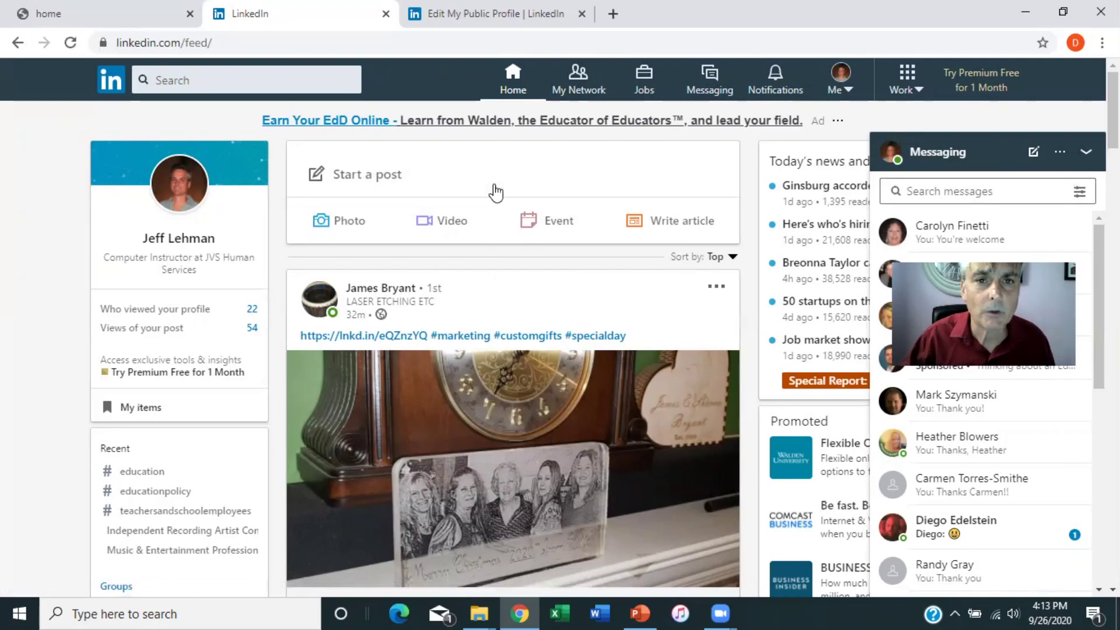
Step: Reload the home feed and open your own profile from it in the maximized browser window
{"action": "double_click", "coordinate": [720, 12]}
{"action": "left_click", "coordinate": [518, 182]}
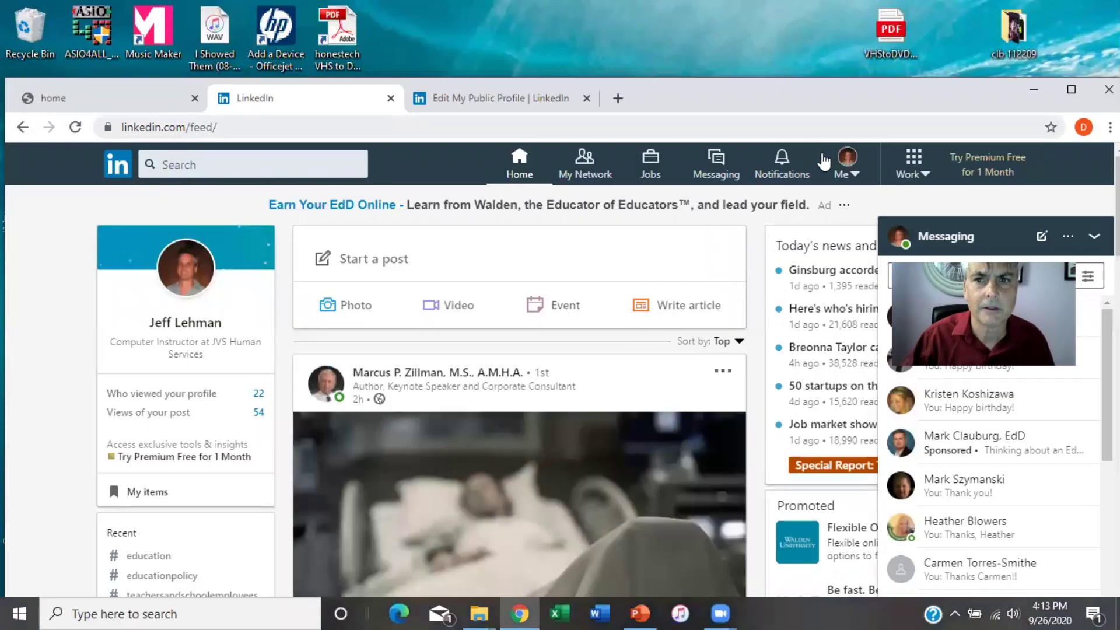
{"action": "key", "text": "super+Up"}
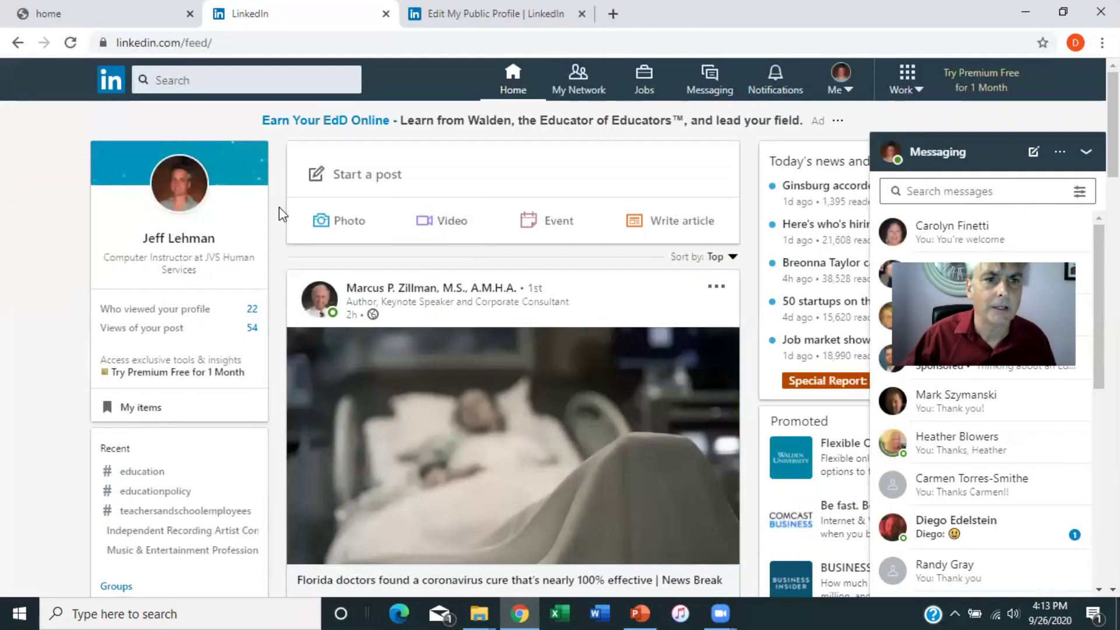
{"action": "left_click", "coordinate": [172, 189]}
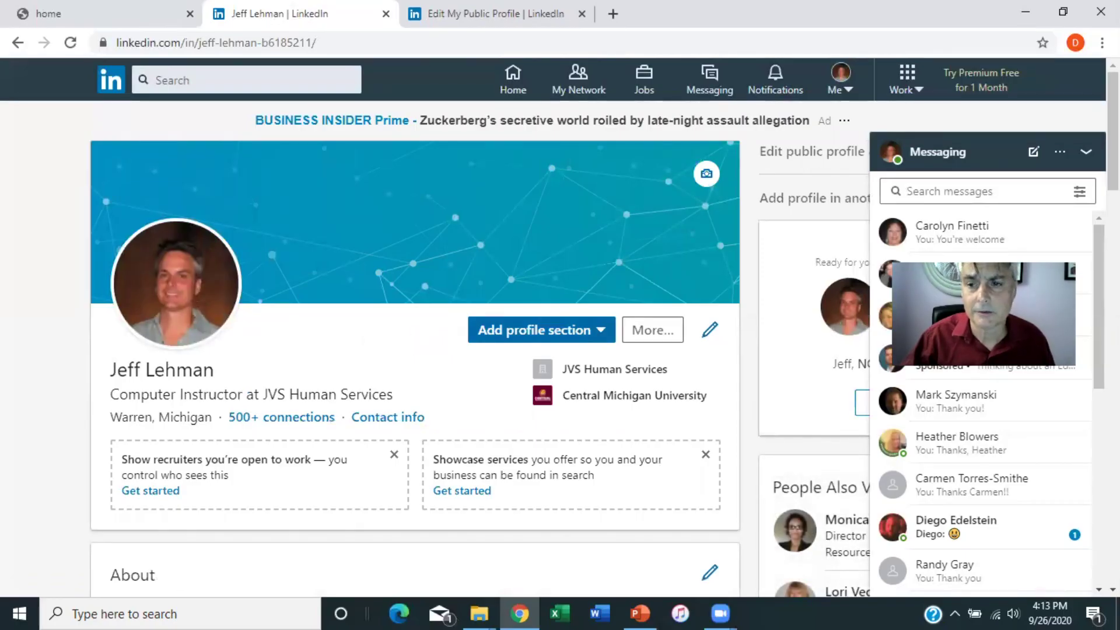
Step: Open the details of who viewed your profile from the profile's Your Dashboard section
{"action": "scroll", "coordinate": [597, 341], "scroll_direction": "down", "scroll_amount": 5}
{"action": "scroll", "coordinate": [414, 350], "scroll_direction": "down", "scroll_amount": 5}
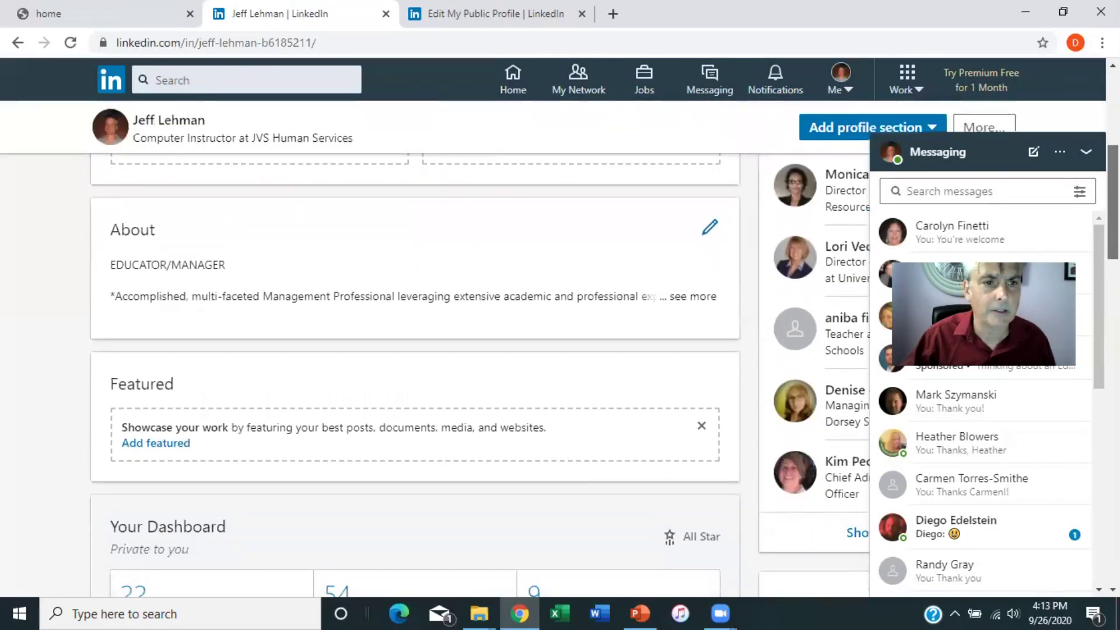
{"action": "scroll", "coordinate": [414, 374], "scroll_direction": "down", "scroll_amount": 1}
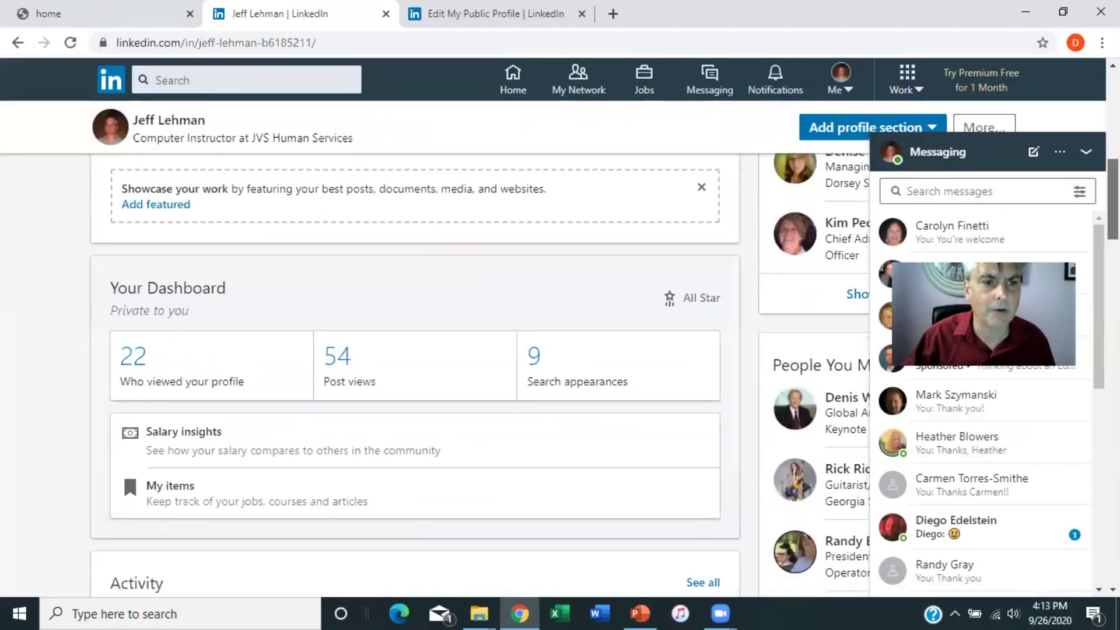
{"action": "scroll", "coordinate": [128, 364], "scroll_direction": "down", "scroll_amount": 1}
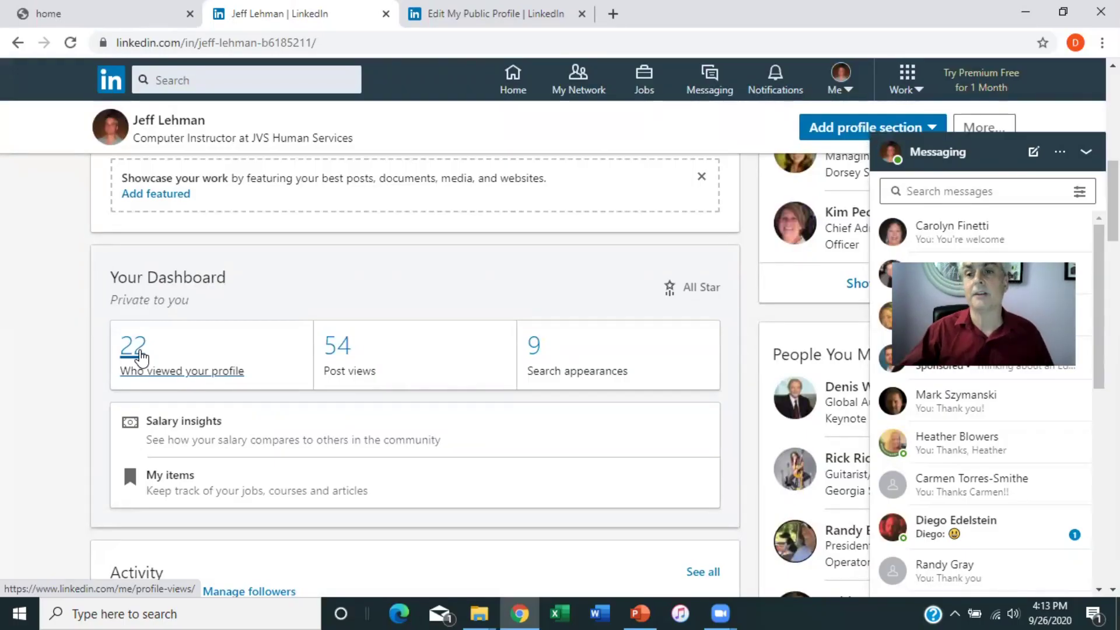
{"action": "left_click", "coordinate": [140, 352]}
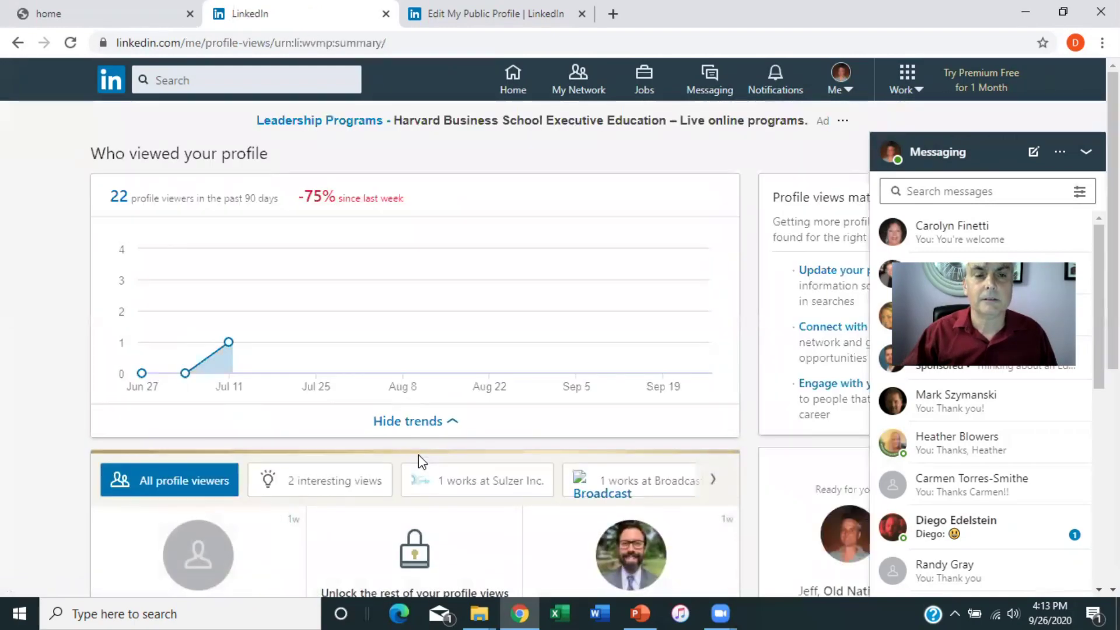
Step: Examine the profile views trend graph and the list of all profile viewers, and return to the page heading
{"action": "mouse_move", "coordinate": [663, 329]}
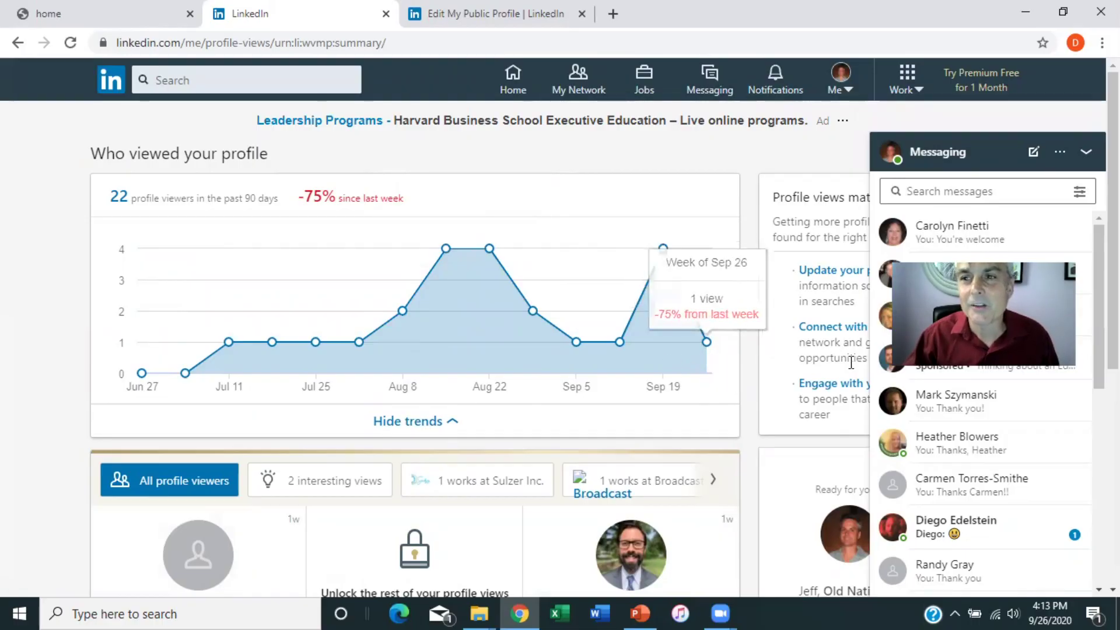
{"action": "scroll", "coordinate": [834, 350], "scroll_direction": "down", "scroll_amount": 3}
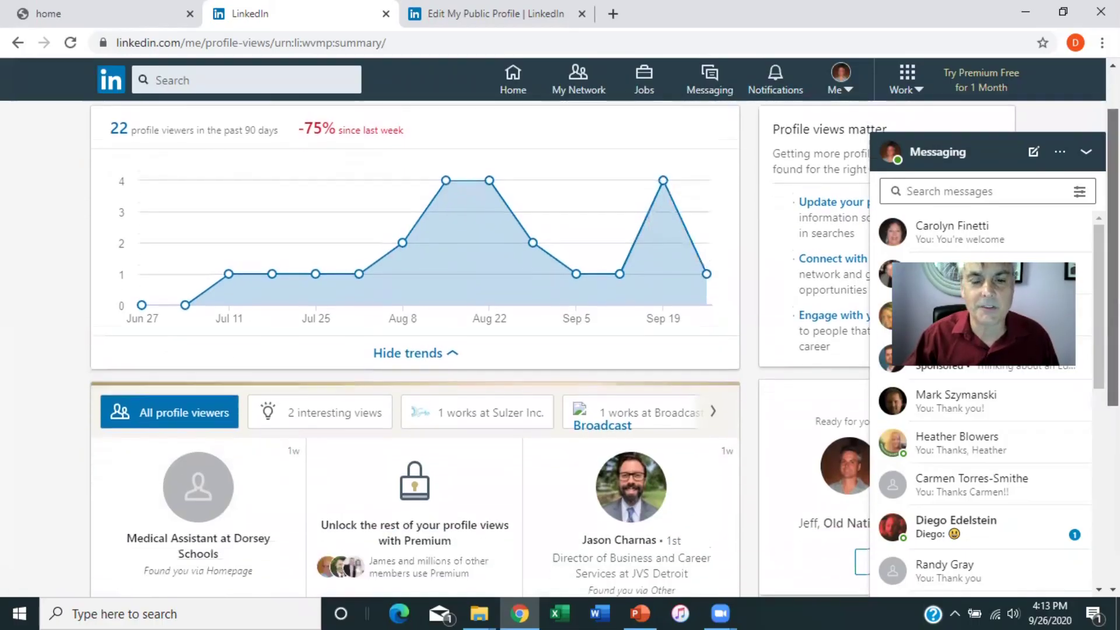
{"action": "scroll", "coordinate": [758, 353], "scroll_direction": "down", "scroll_amount": 1}
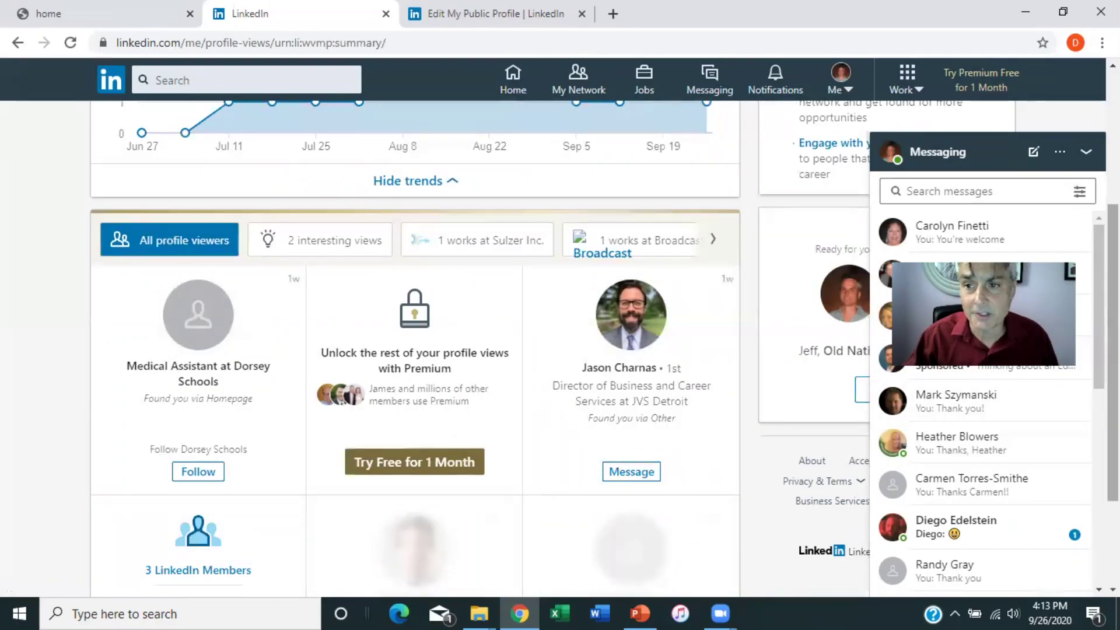
{"action": "scroll", "coordinate": [1056, 420], "scroll_direction": "down", "scroll_amount": 2}
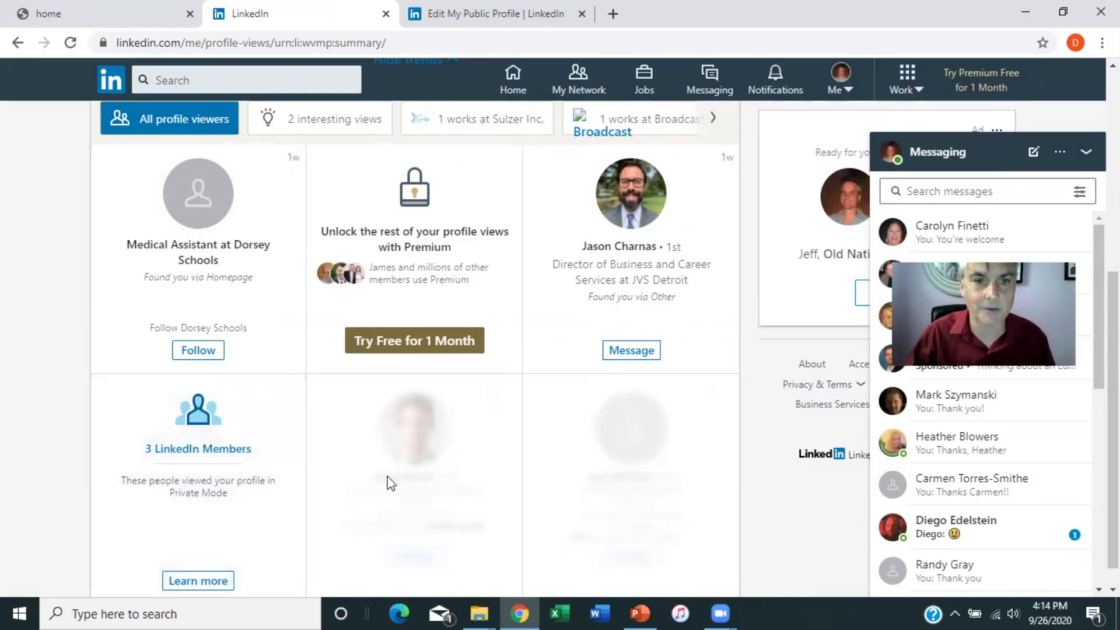
{"action": "scroll", "coordinate": [387, 480], "scroll_direction": "down", "scroll_amount": 1}
{"action": "scroll", "coordinate": [392, 490], "scroll_direction": "up", "scroll_amount": 5}
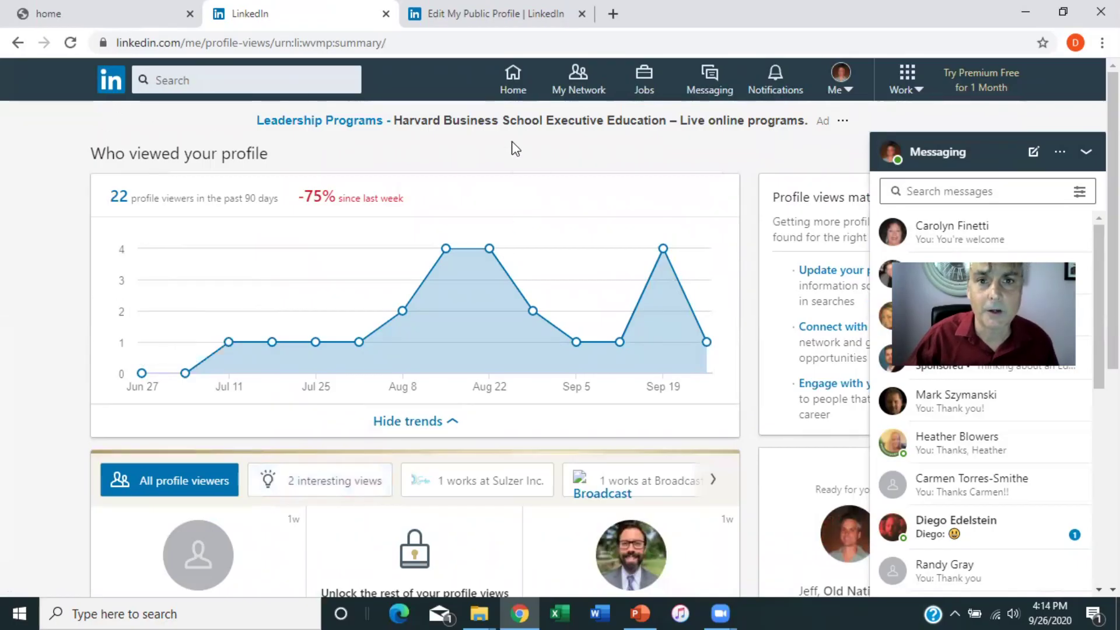
Step: Go back to the home feed and open your own profile page again
{"action": "double_click", "coordinate": [695, 13]}
{"action": "left_click", "coordinate": [507, 245]}
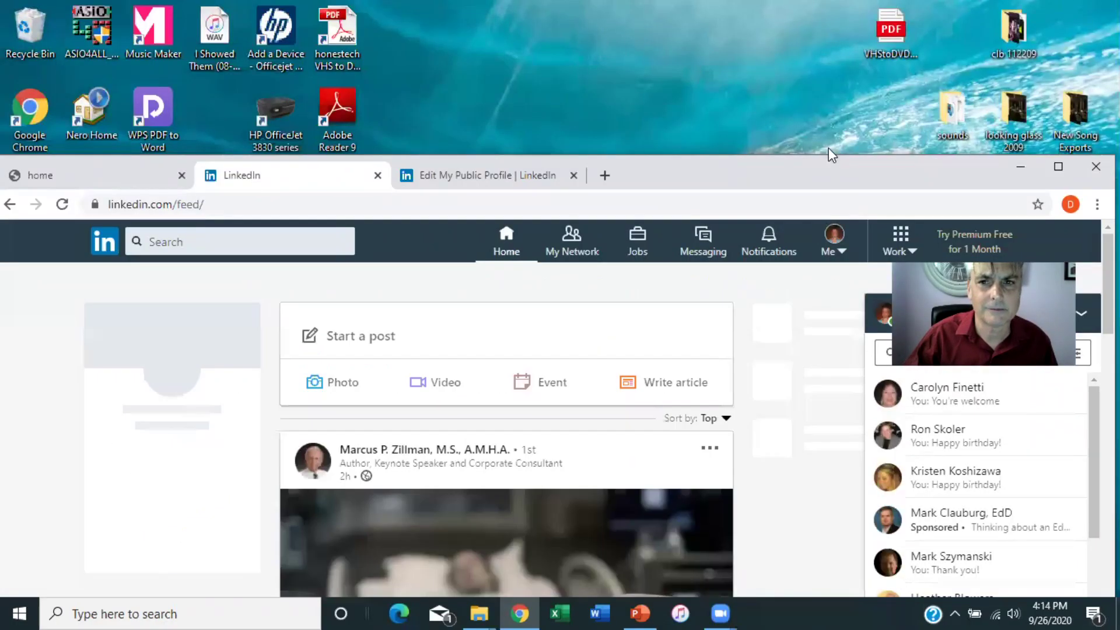
{"action": "double_click", "coordinate": [836, 166]}
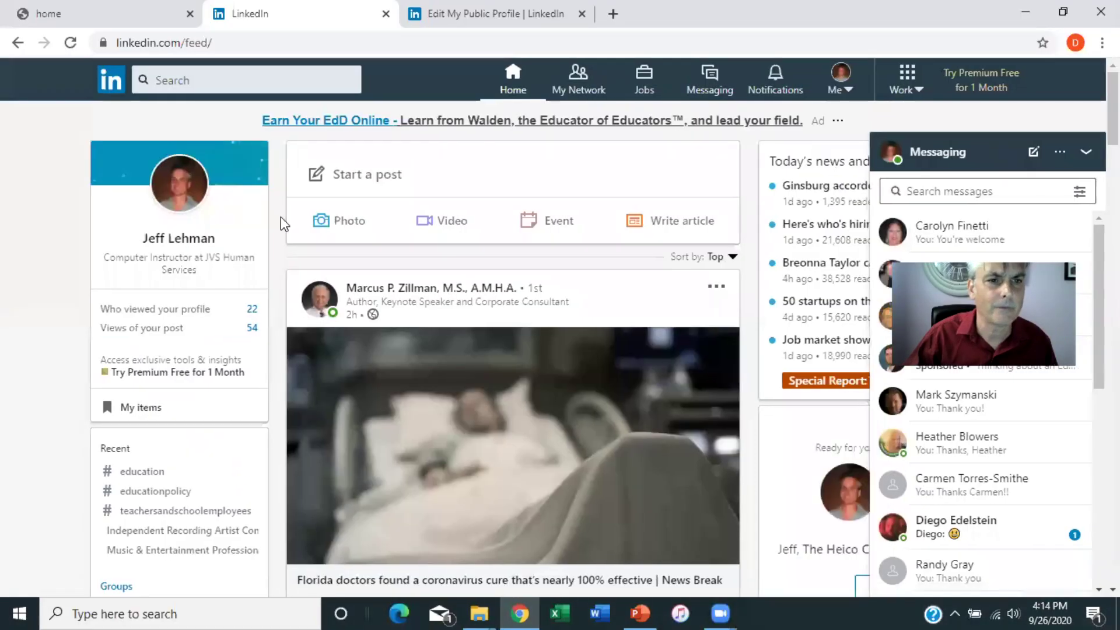
{"action": "left_click", "coordinate": [180, 183]}
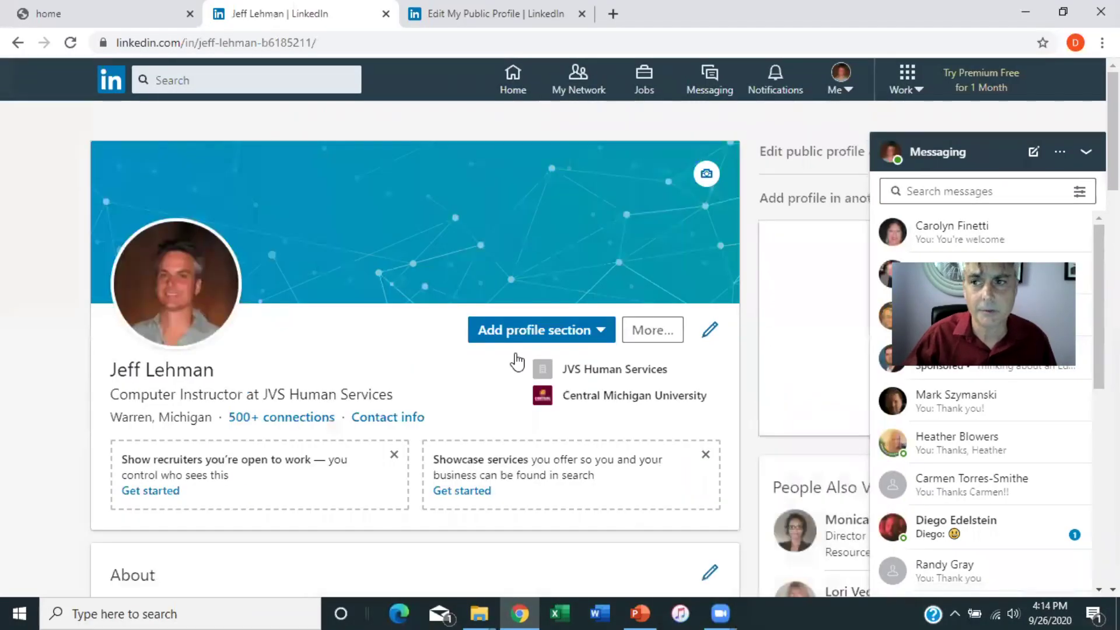
Step: Find the profile's Accomplishments section and view the types of accomplishment that can be added, without choosing one
{"action": "scroll", "coordinate": [516, 361], "scroll_direction": "down", "scroll_amount": 14}
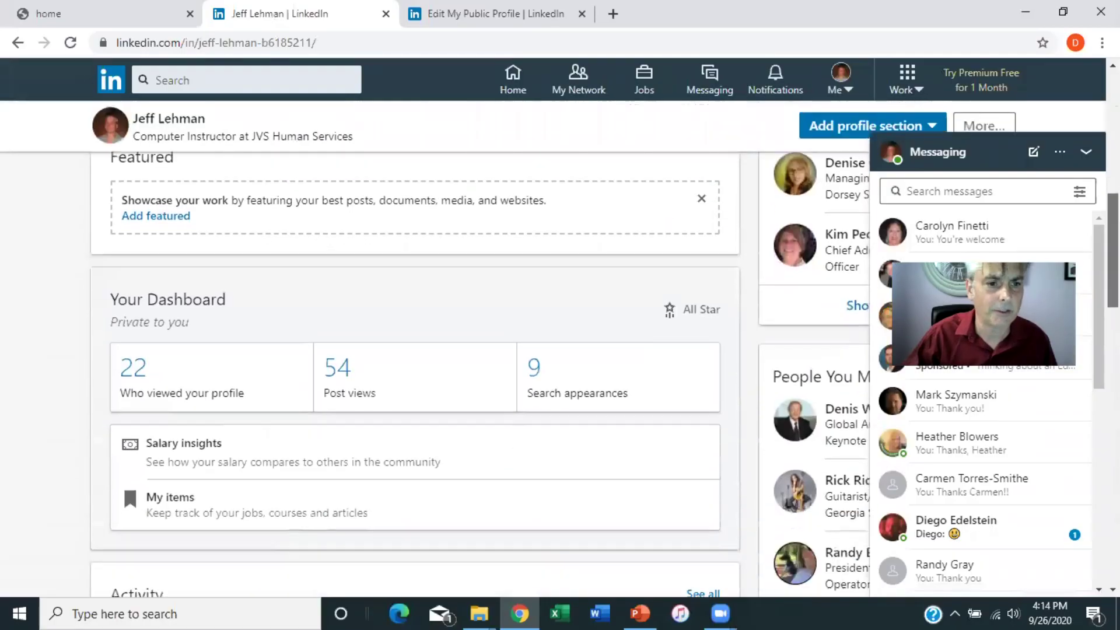
{"action": "scroll", "coordinate": [414, 373], "scroll_direction": "down", "scroll_amount": 6}
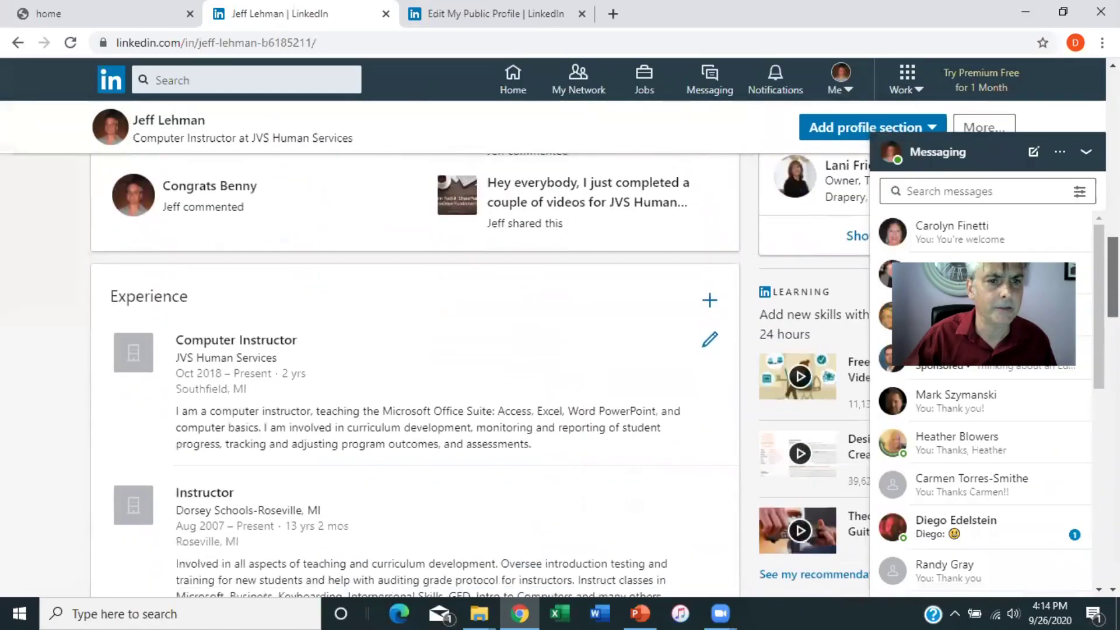
{"action": "scroll", "coordinate": [414, 373], "scroll_direction": "down", "scroll_amount": 11}
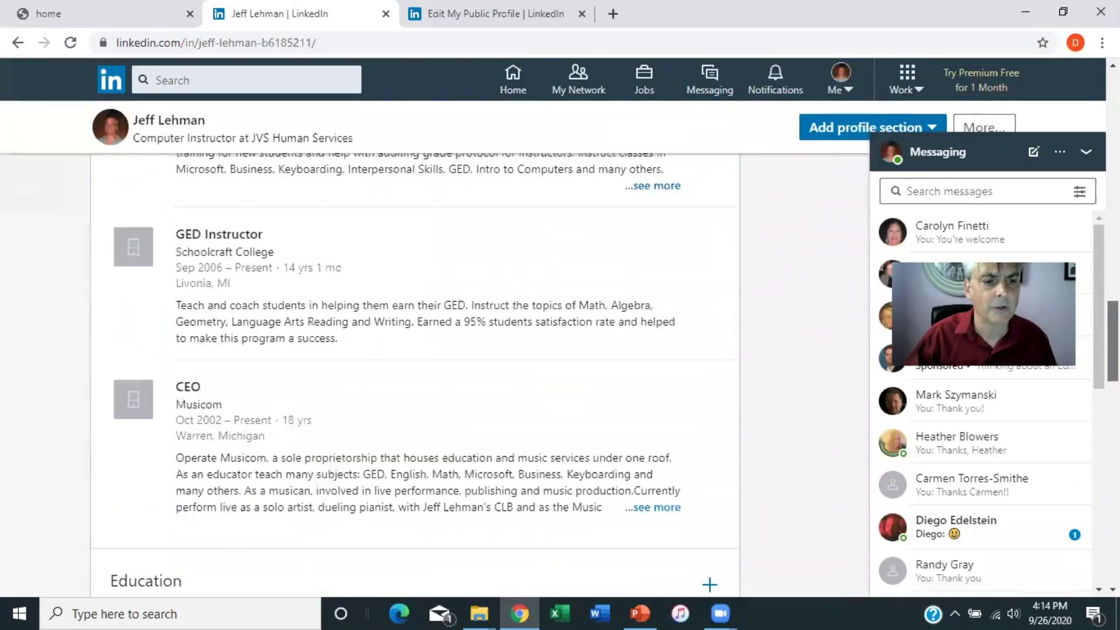
{"action": "scroll", "coordinate": [414, 373], "scroll_direction": "down", "scroll_amount": 9}
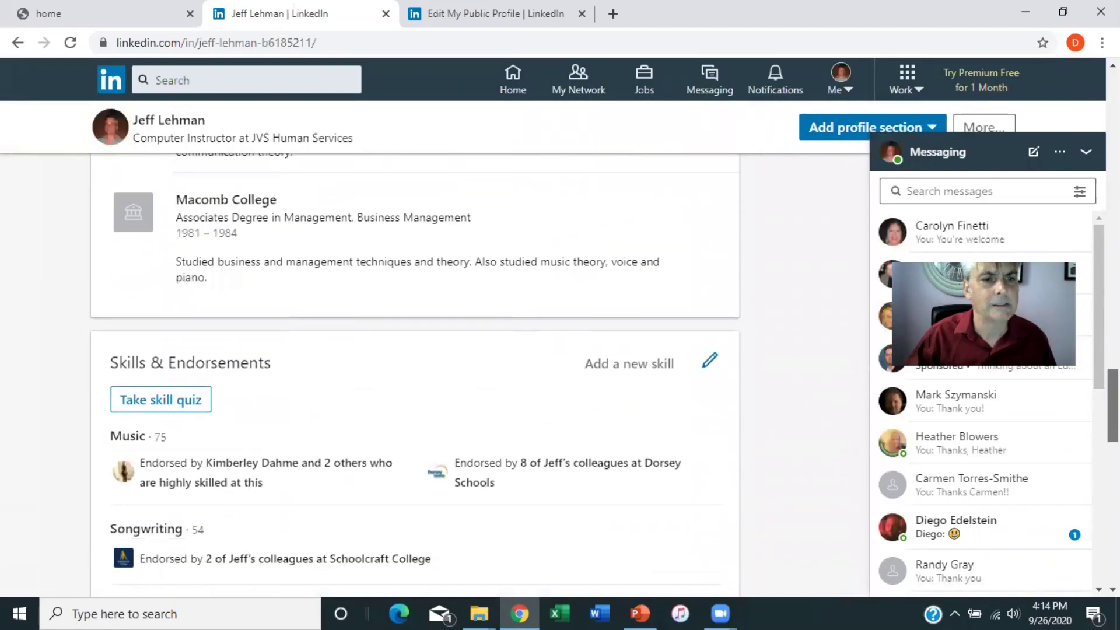
{"action": "scroll", "coordinate": [414, 373], "scroll_direction": "down", "scroll_amount": 9}
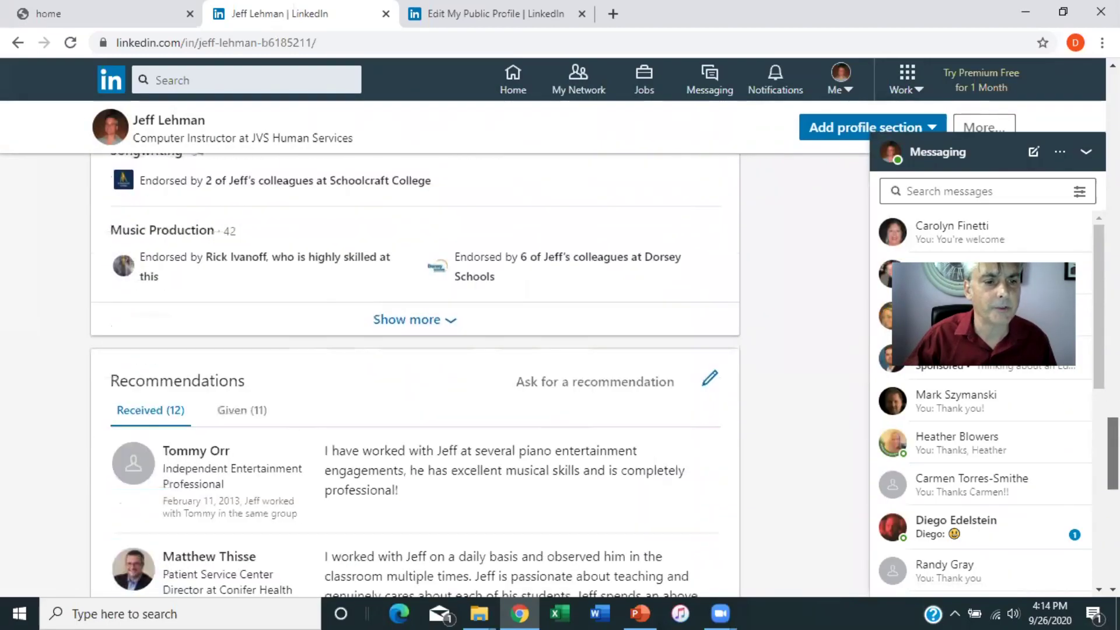
{"action": "scroll", "coordinate": [439, 401], "scroll_direction": "down", "scroll_amount": 4}
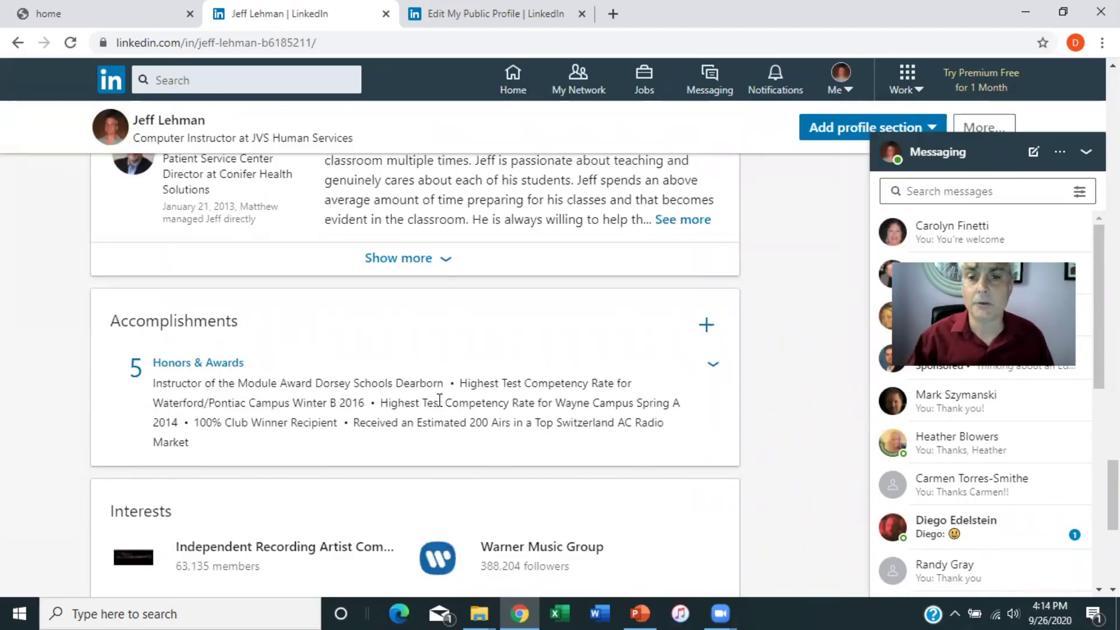
{"action": "left_click", "coordinate": [708, 328]}
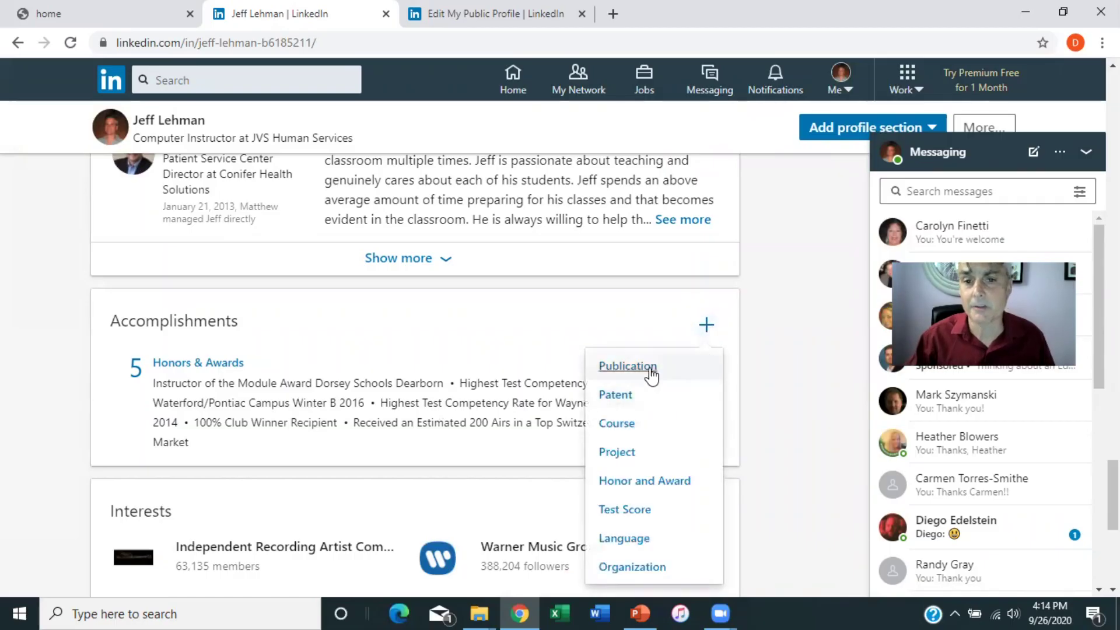
{"action": "left_click", "coordinate": [789, 371]}
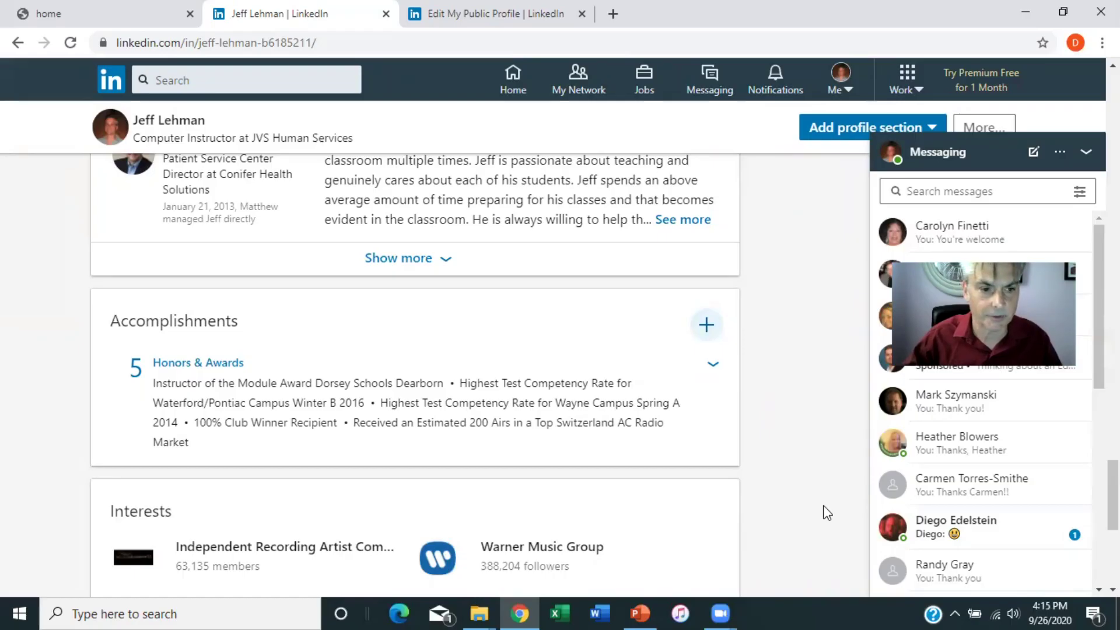
Step: Review the profile's Interests section with its followed groups, people and companies, and return to the start of the profile
{"action": "scroll", "coordinate": [737, 506], "scroll_direction": "down", "scroll_amount": 7}
{"action": "scroll", "coordinate": [747, 498], "scroll_direction": "up", "scroll_amount": 9}
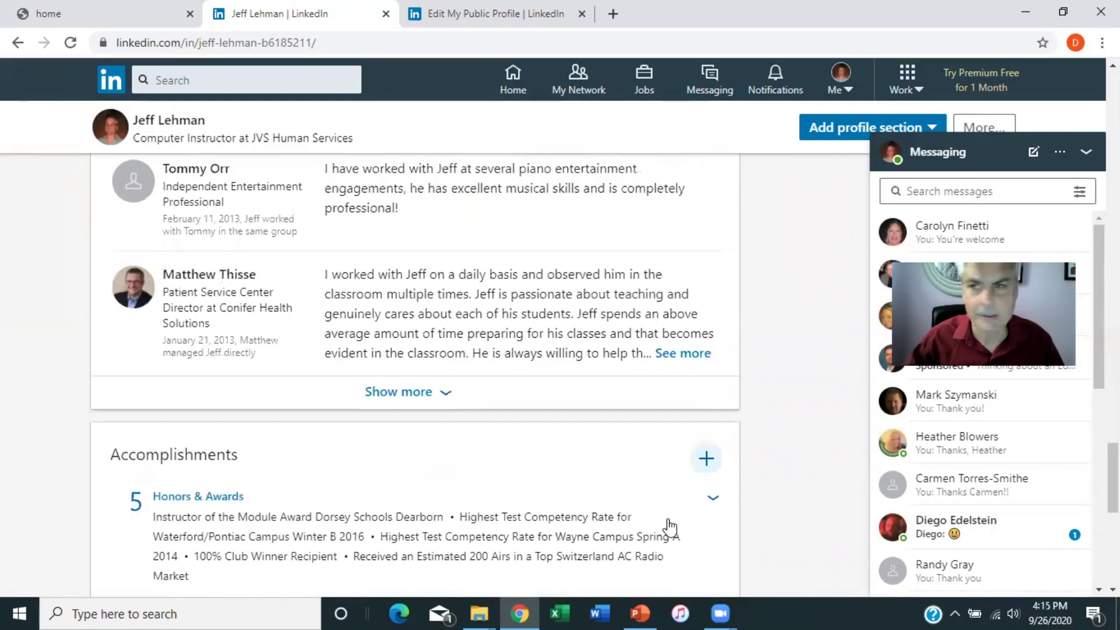
{"action": "scroll", "coordinate": [669, 519], "scroll_direction": "down", "scroll_amount": 5}
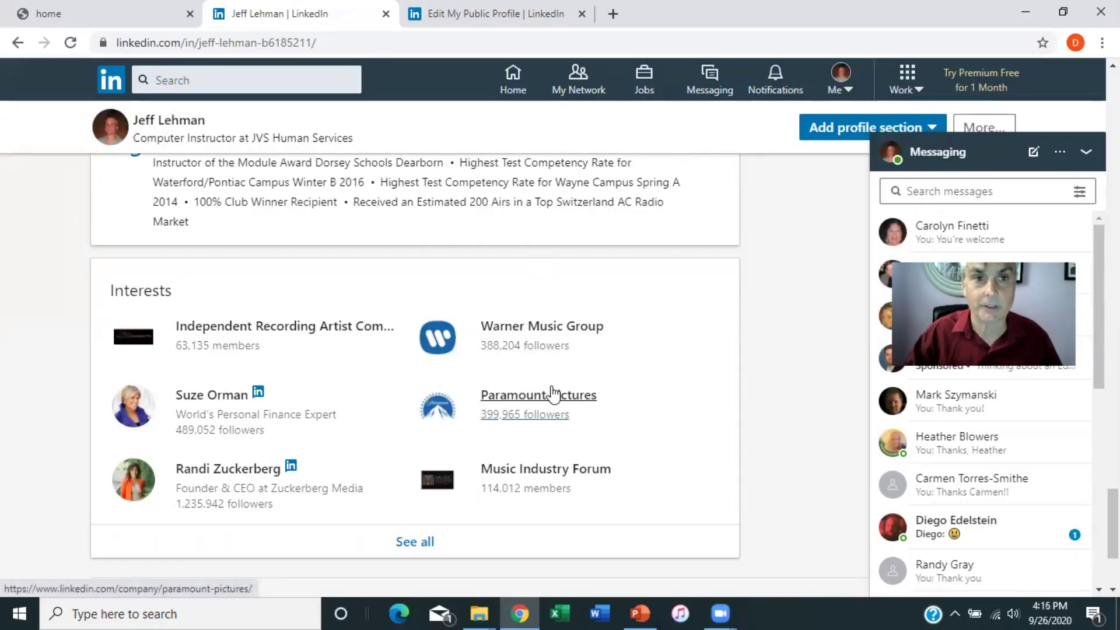
{"action": "scroll", "coordinate": [568, 379], "scroll_direction": "up", "scroll_amount": 10}
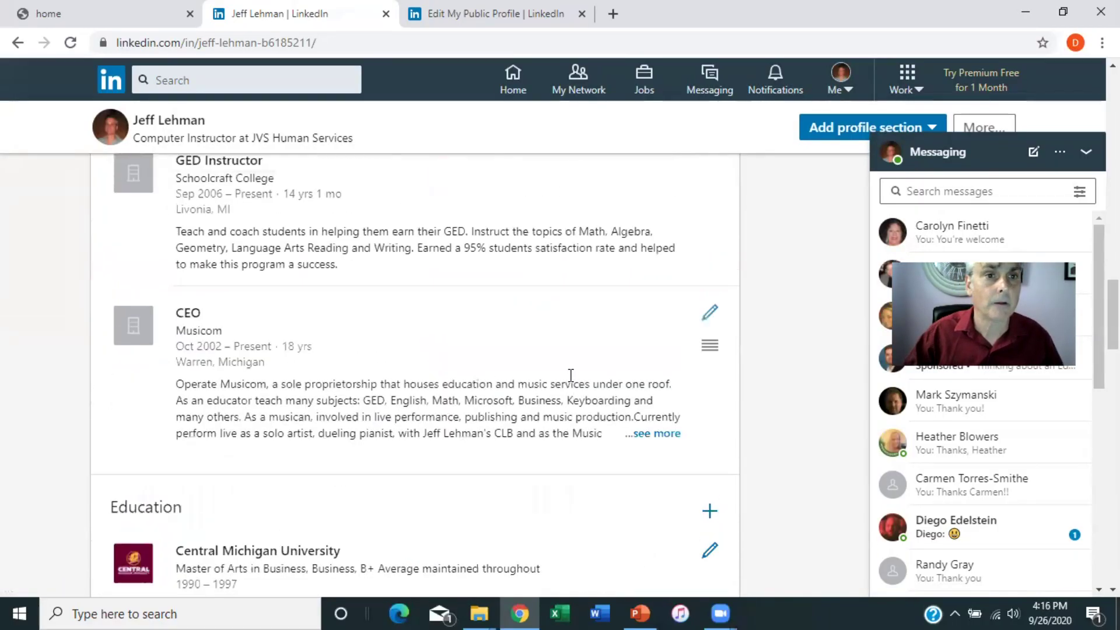
{"action": "scroll", "coordinate": [570, 375], "scroll_direction": "up", "scroll_amount": 10}
Step: Search for Warren Buffett and open the Warren Edward Buffett profile listed as CEO at Berkshire Hathaway
{"action": "left_click", "coordinate": [156, 80]}
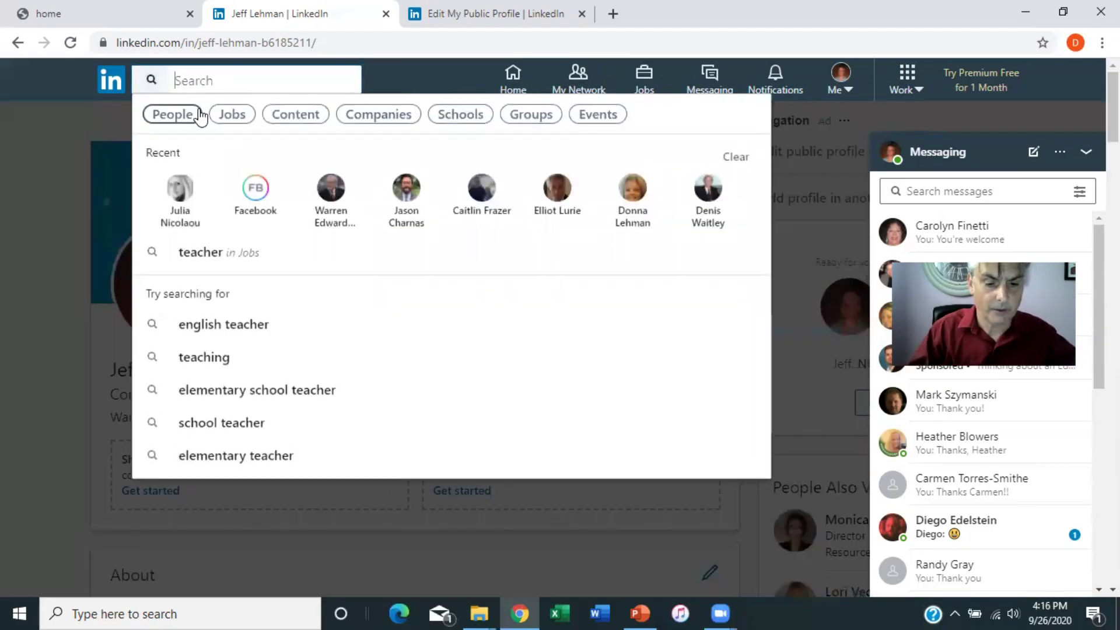
{"action": "type", "text": "War"}
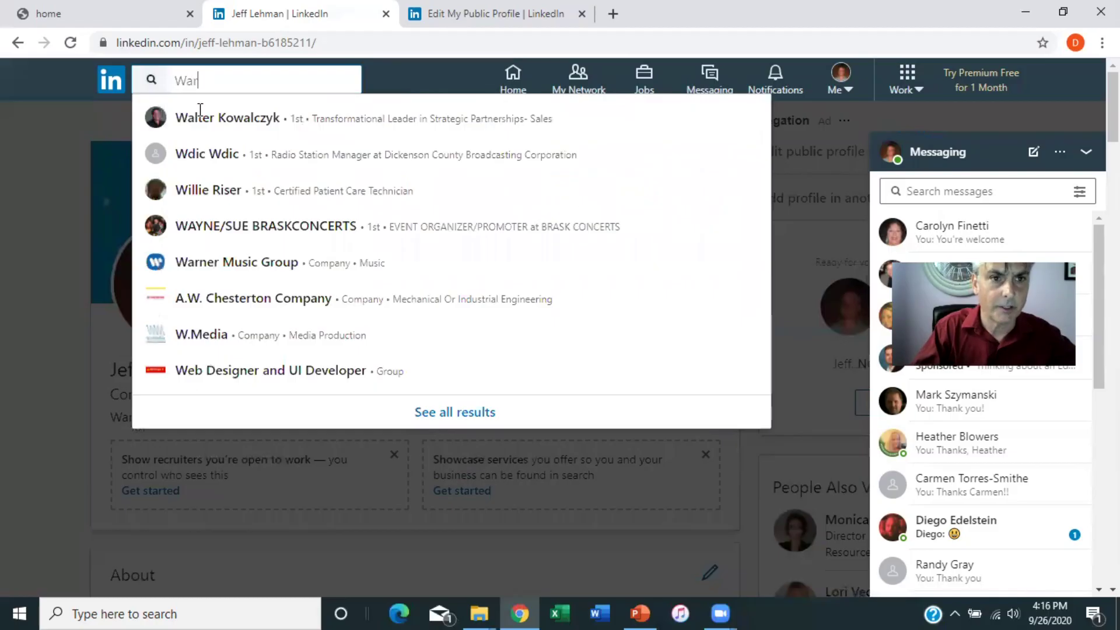
{"action": "type", "text": "ren"}
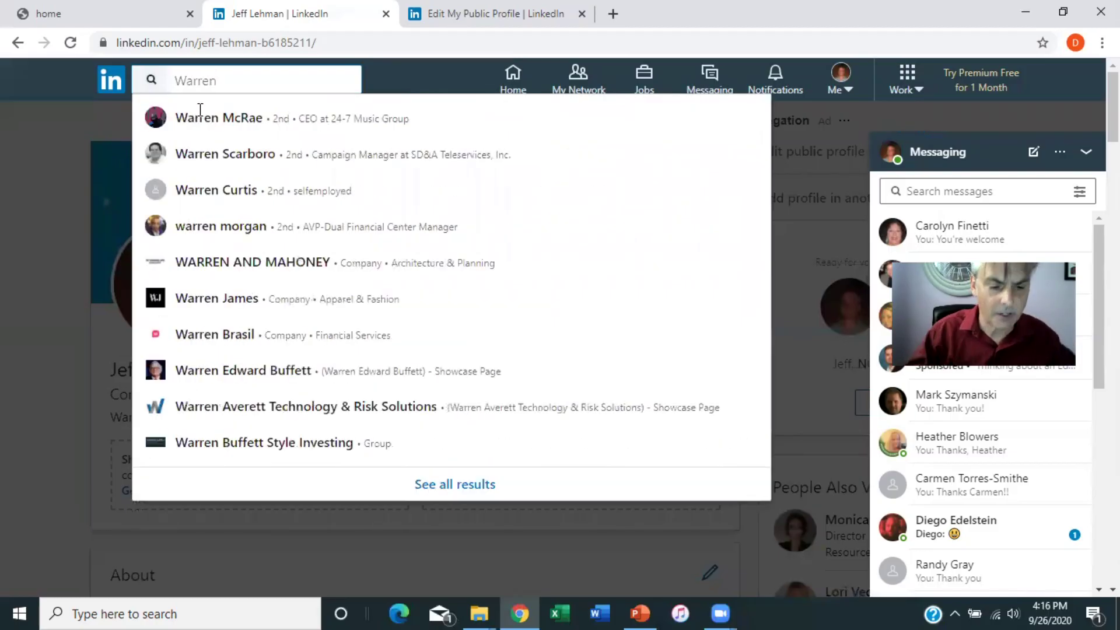
{"action": "type", "text": " Buffett"}
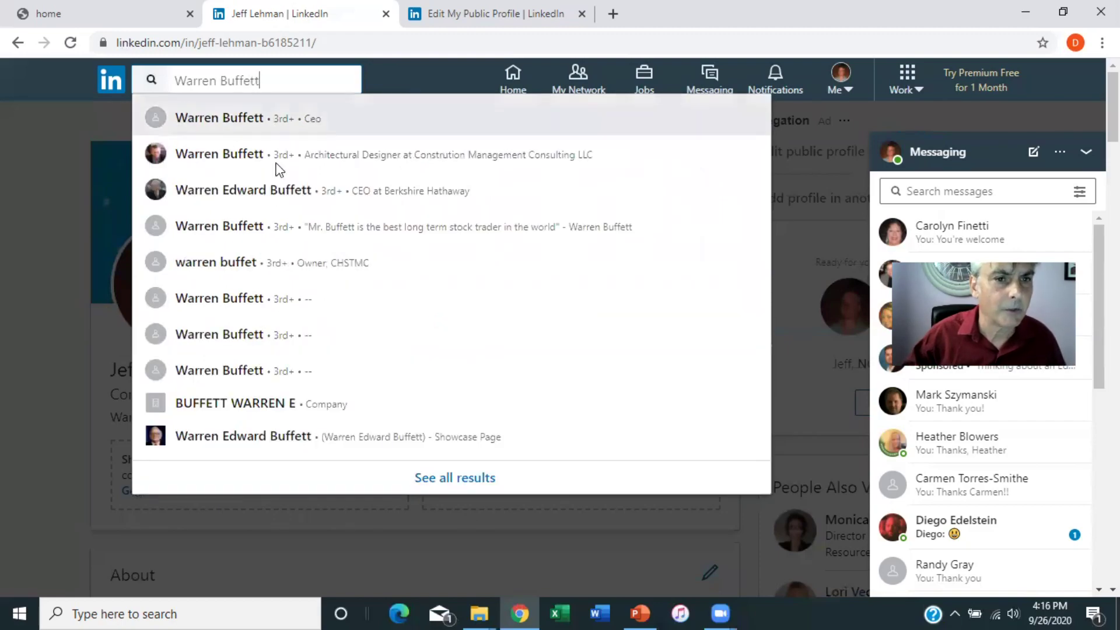
{"action": "left_click", "coordinate": [260, 197]}
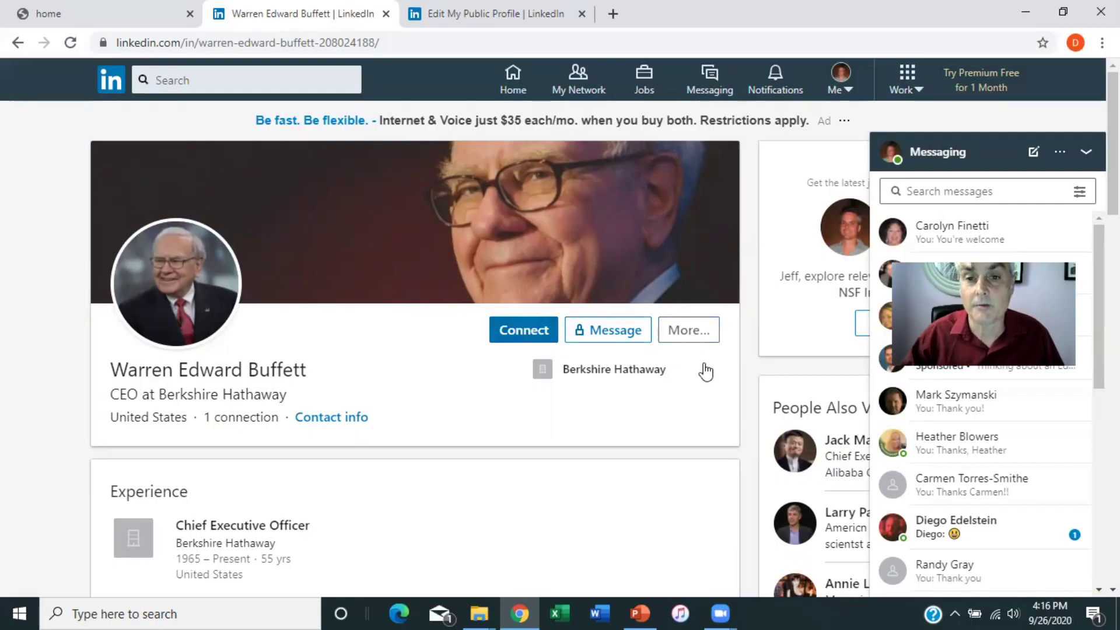
Step: Follow Warren Edward Buffett from his profile without sending a connection request, and return to the LinkedIn home feed
{"action": "left_click", "coordinate": [702, 331]}
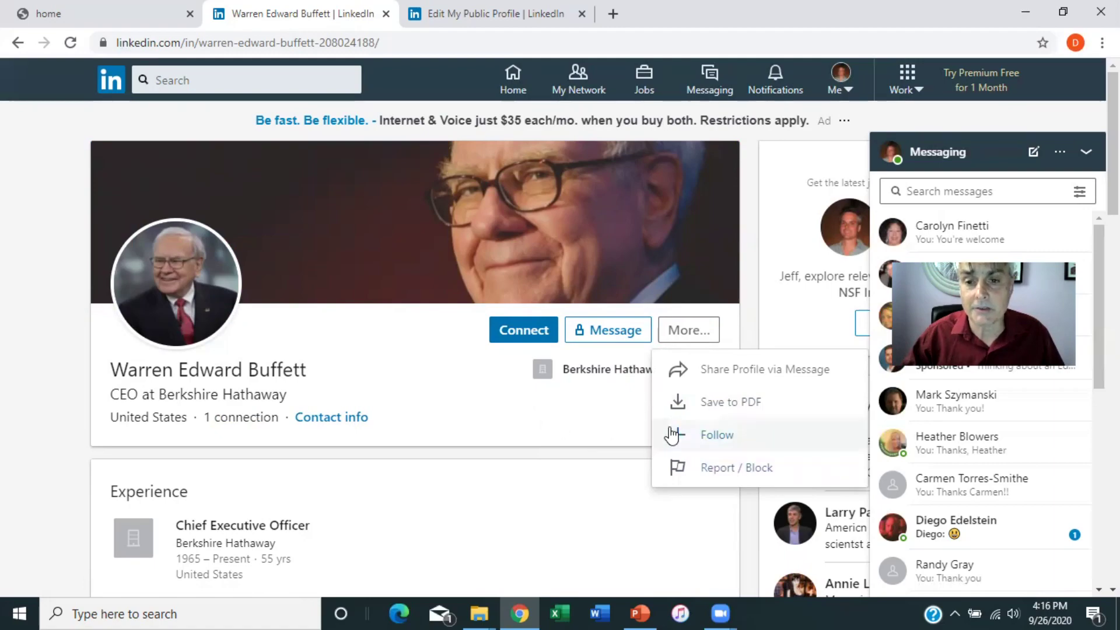
{"action": "left_click", "coordinate": [702, 437]}
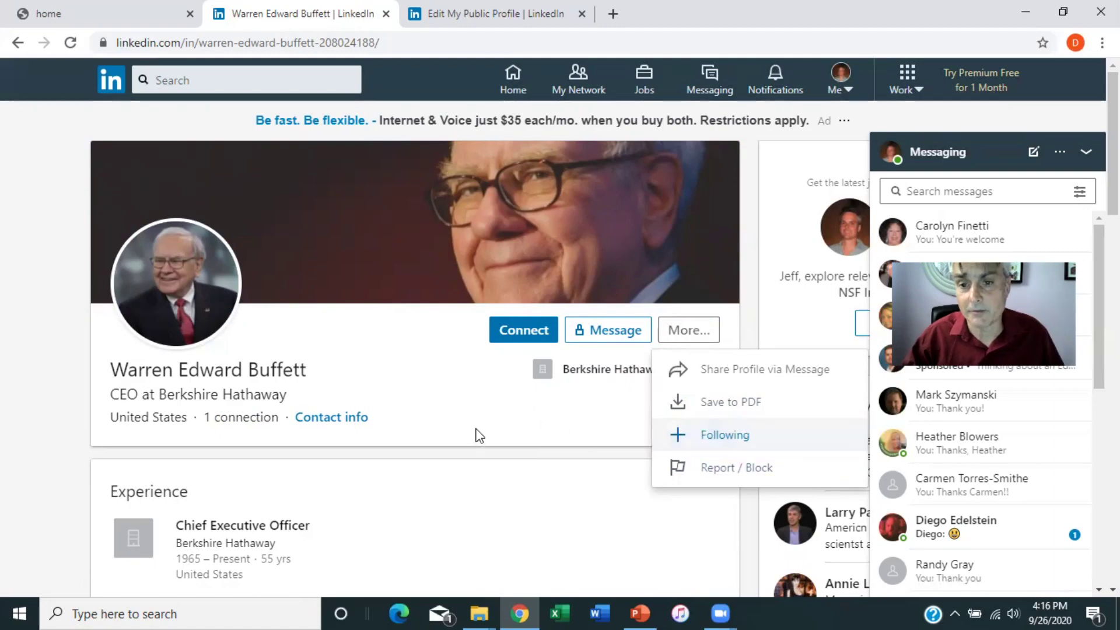
{"action": "left_click", "coordinate": [558, 412]}
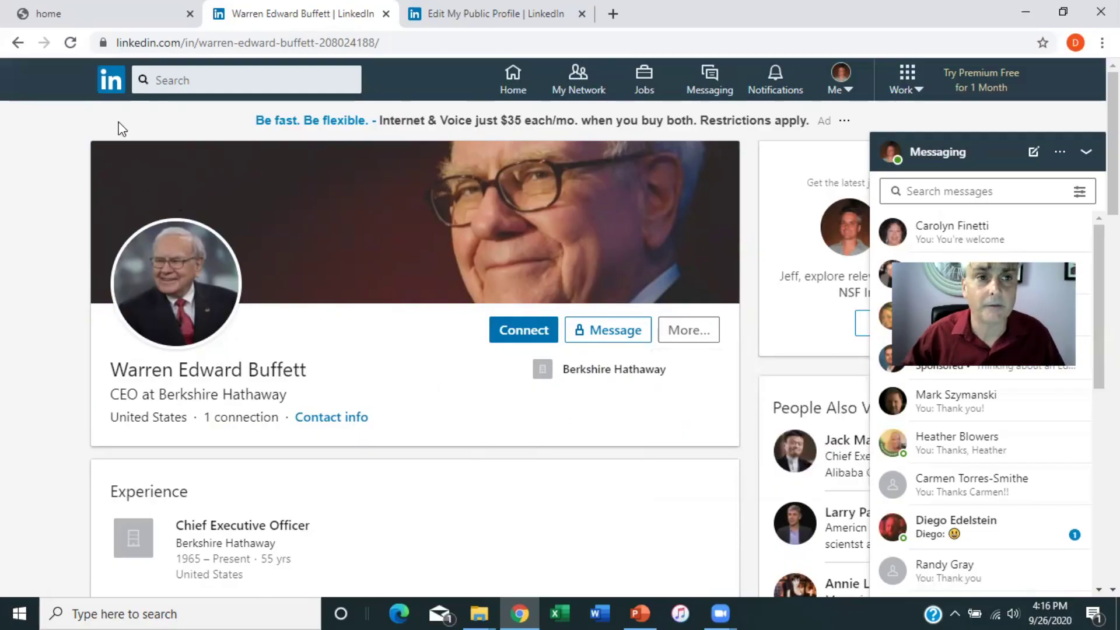
{"action": "left_click", "coordinate": [110, 87]}
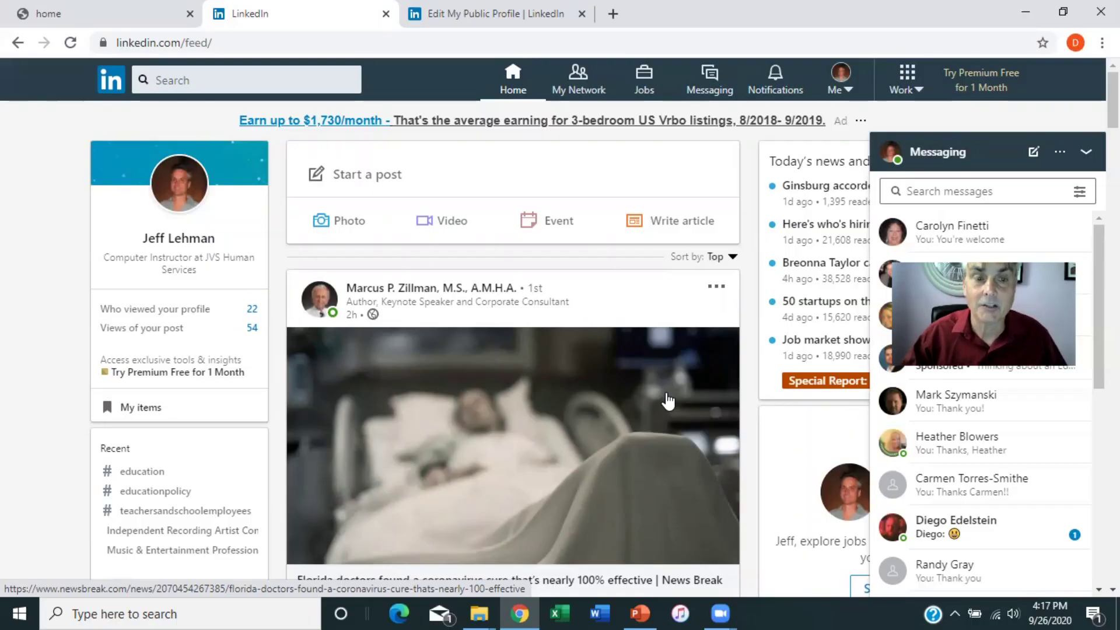
Step: Minimize the linkedin advance presentation and the browser, and open HORT Webinar Slides (1).pptx from the jvs folder in PowerPoint
{"action": "left_click", "coordinate": [649, 613]}
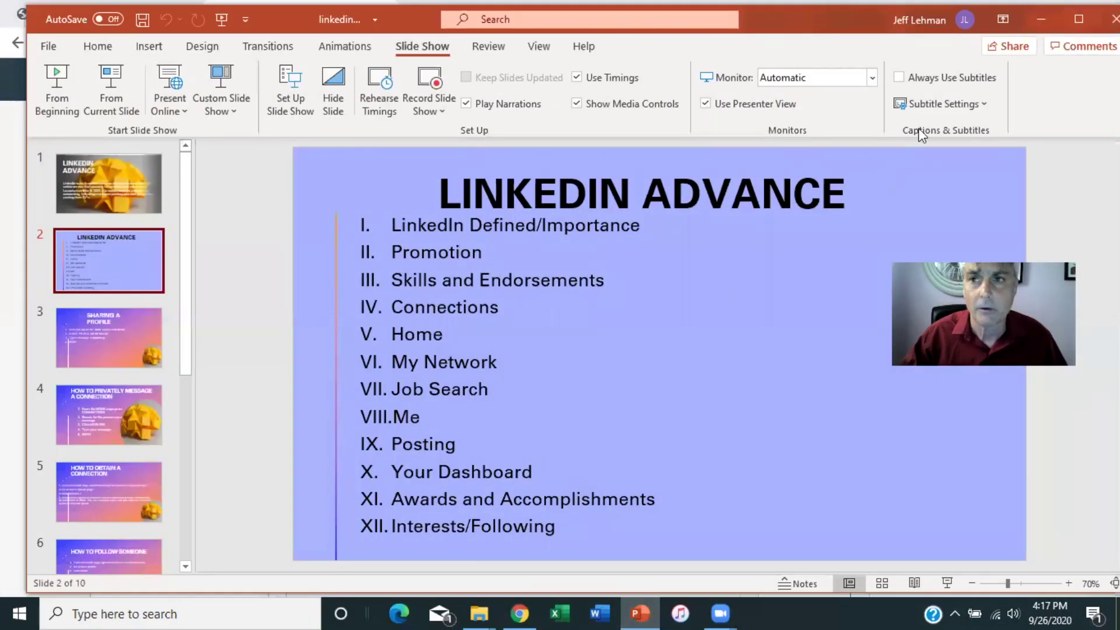
{"action": "left_click", "coordinate": [1040, 24]}
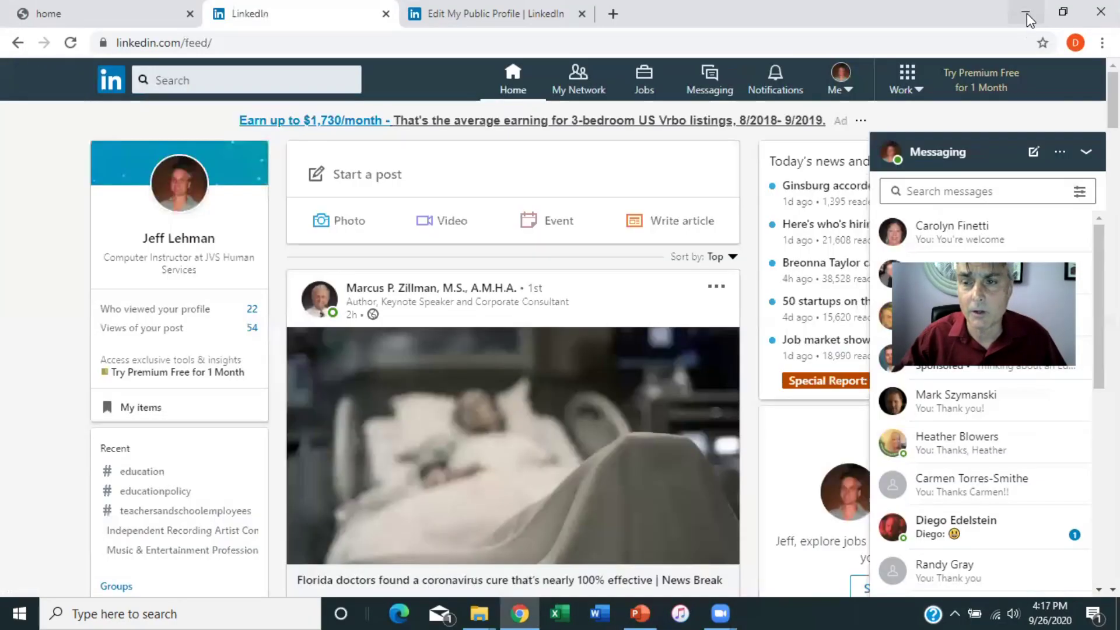
{"action": "left_click", "coordinate": [1035, 5]}
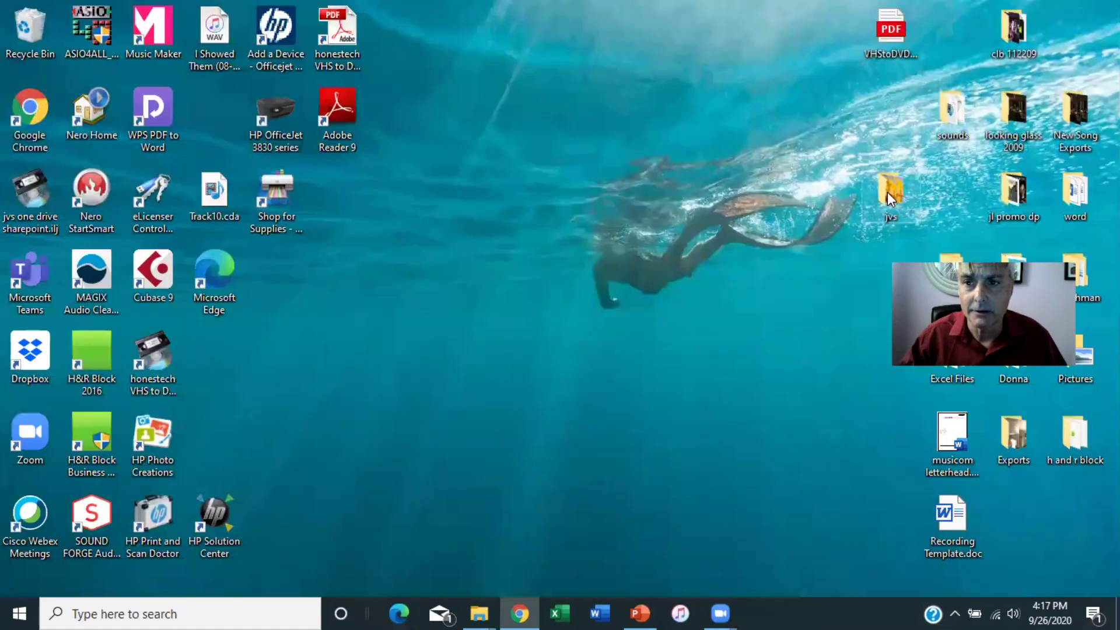
{"action": "left_click", "coordinate": [479, 613]}
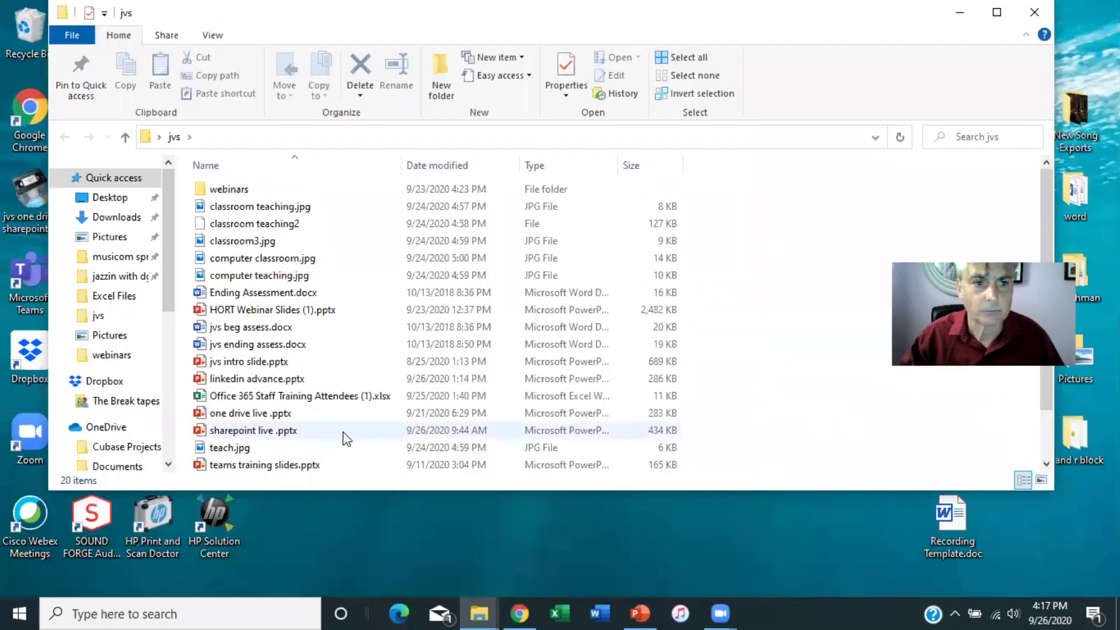
{"action": "left_click", "coordinate": [253, 309]}
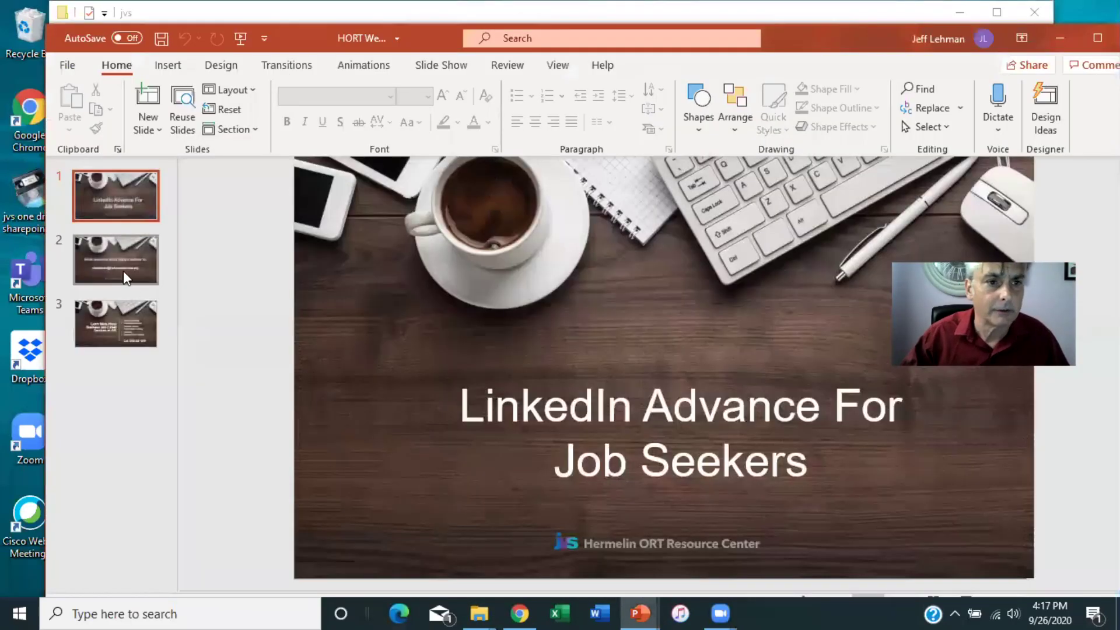
Step: Start the slide show from slide 2, which gives the contact for e-mailing questions about the webinar
{"action": "left_click", "coordinate": [125, 277]}
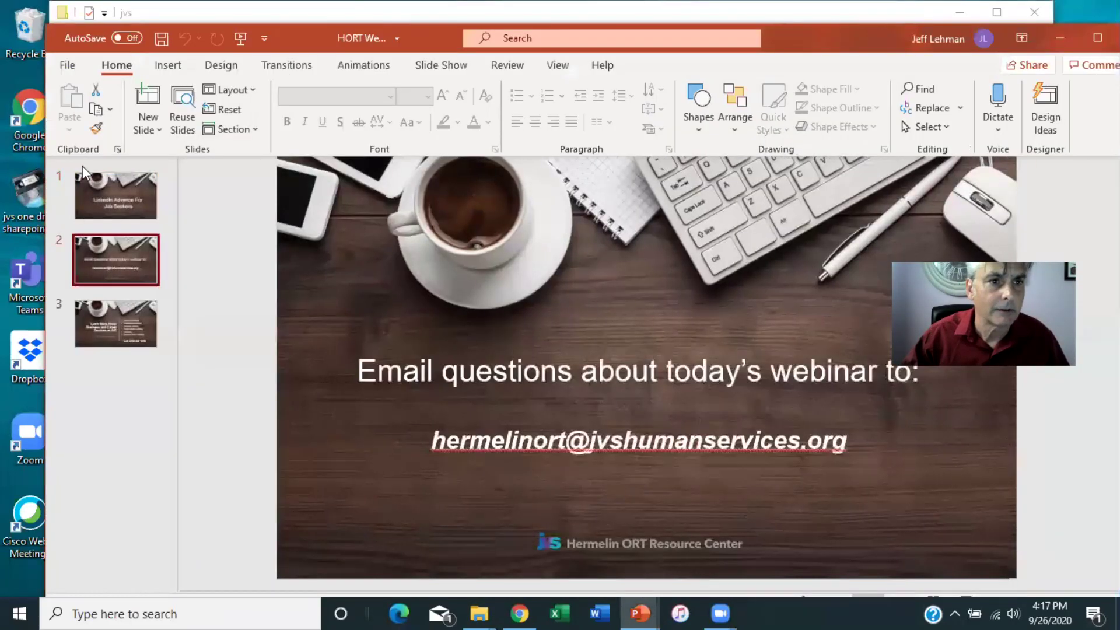
{"action": "key", "text": "alt+s"}
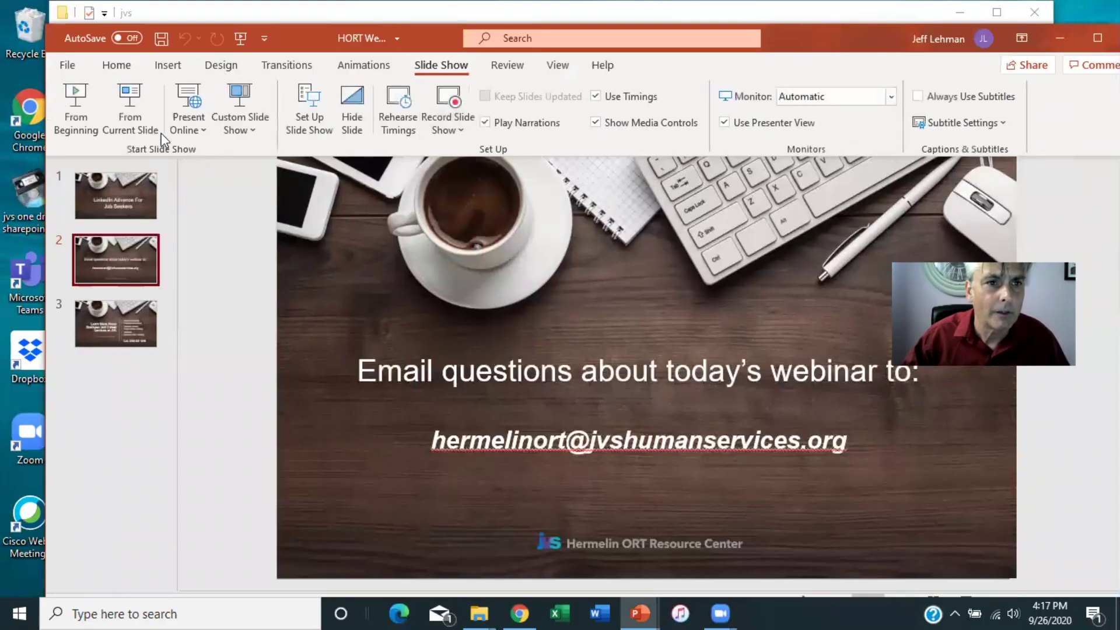
{"action": "left_click", "coordinate": [130, 111]}
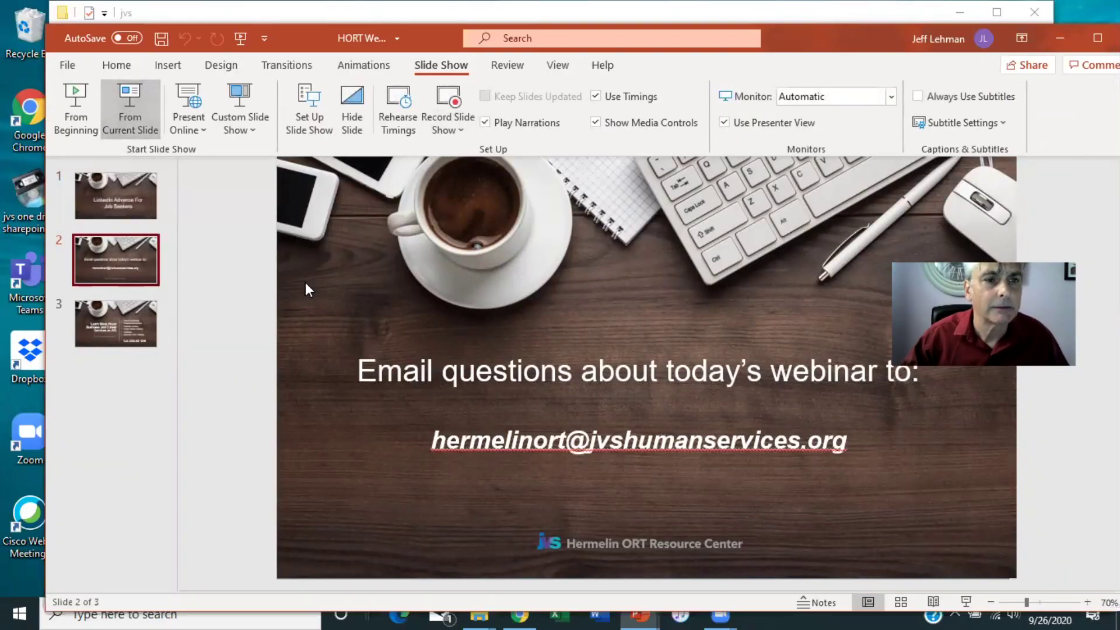